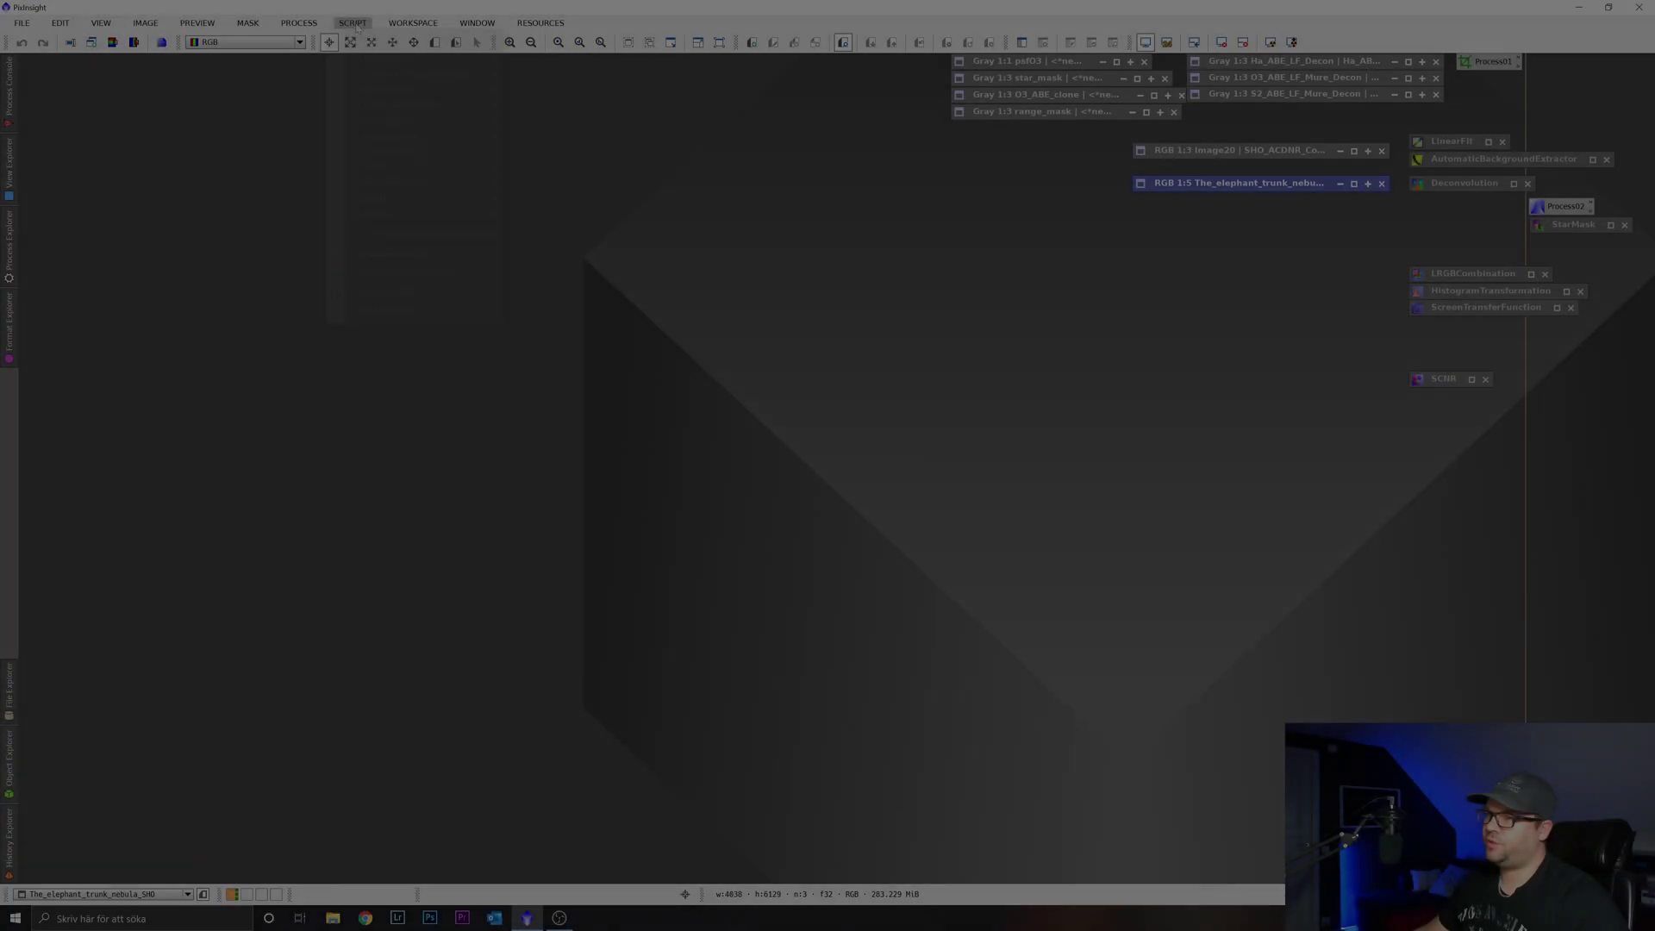
Step: Open the SubframeSelector process and arrange its Measurements, Expressions and main windows next to each other without overlap
click(353, 23)
mouse_move(412, 43)
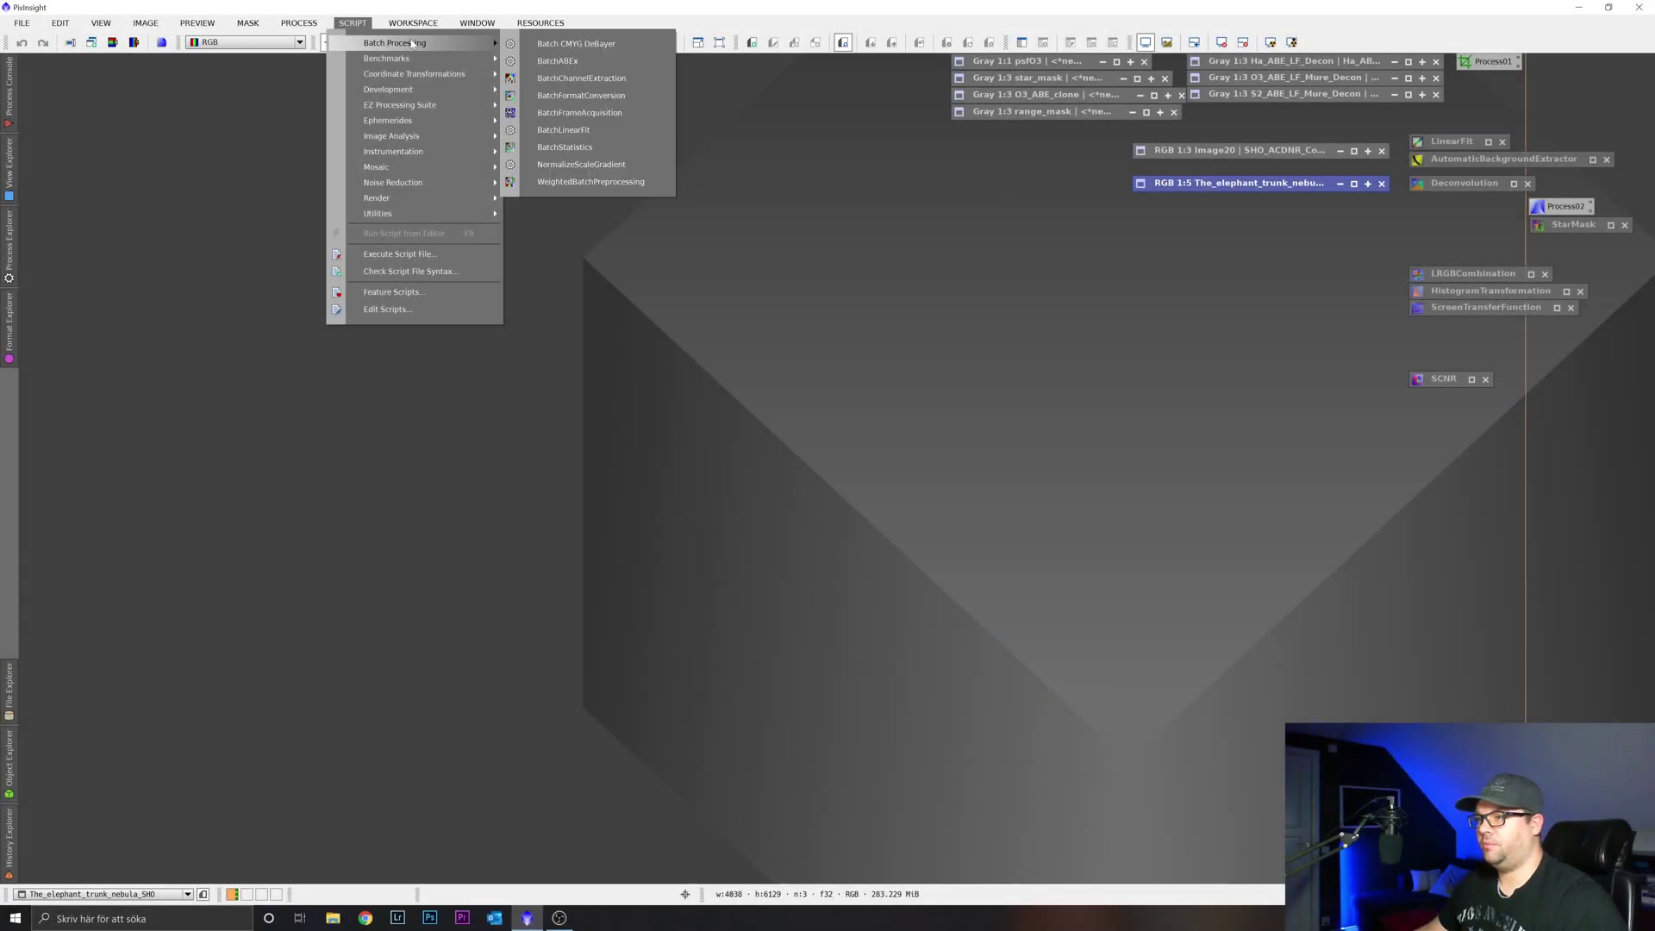
click(301, 22)
click(302, 22)
mouse_move(362, 42)
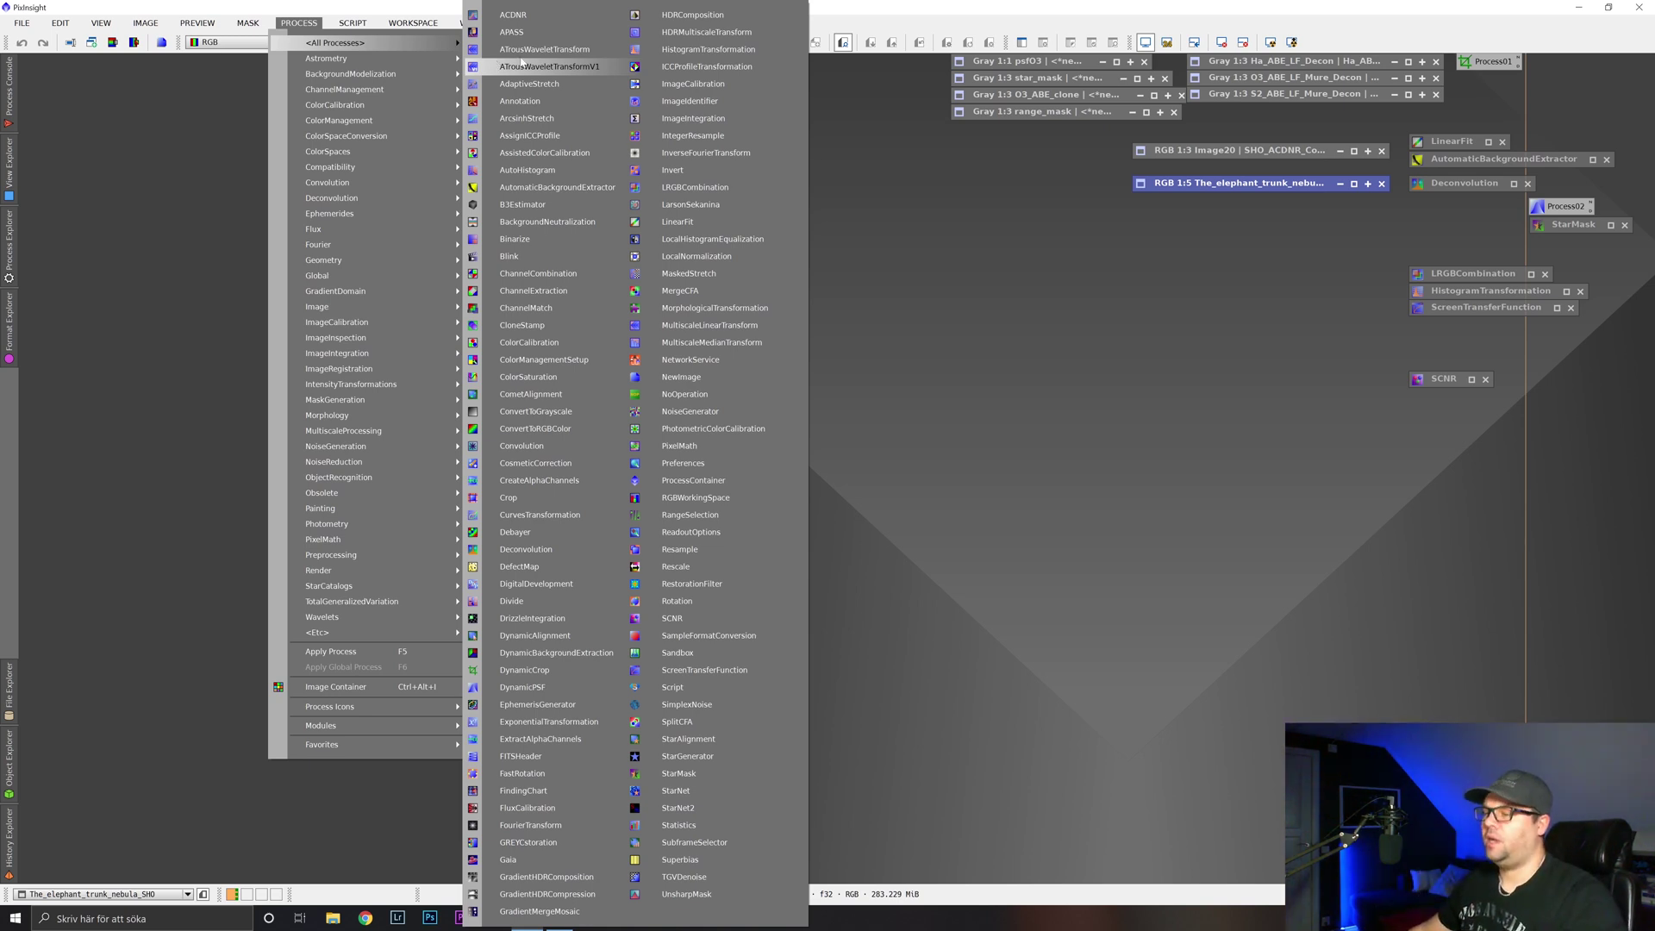
click(745, 842)
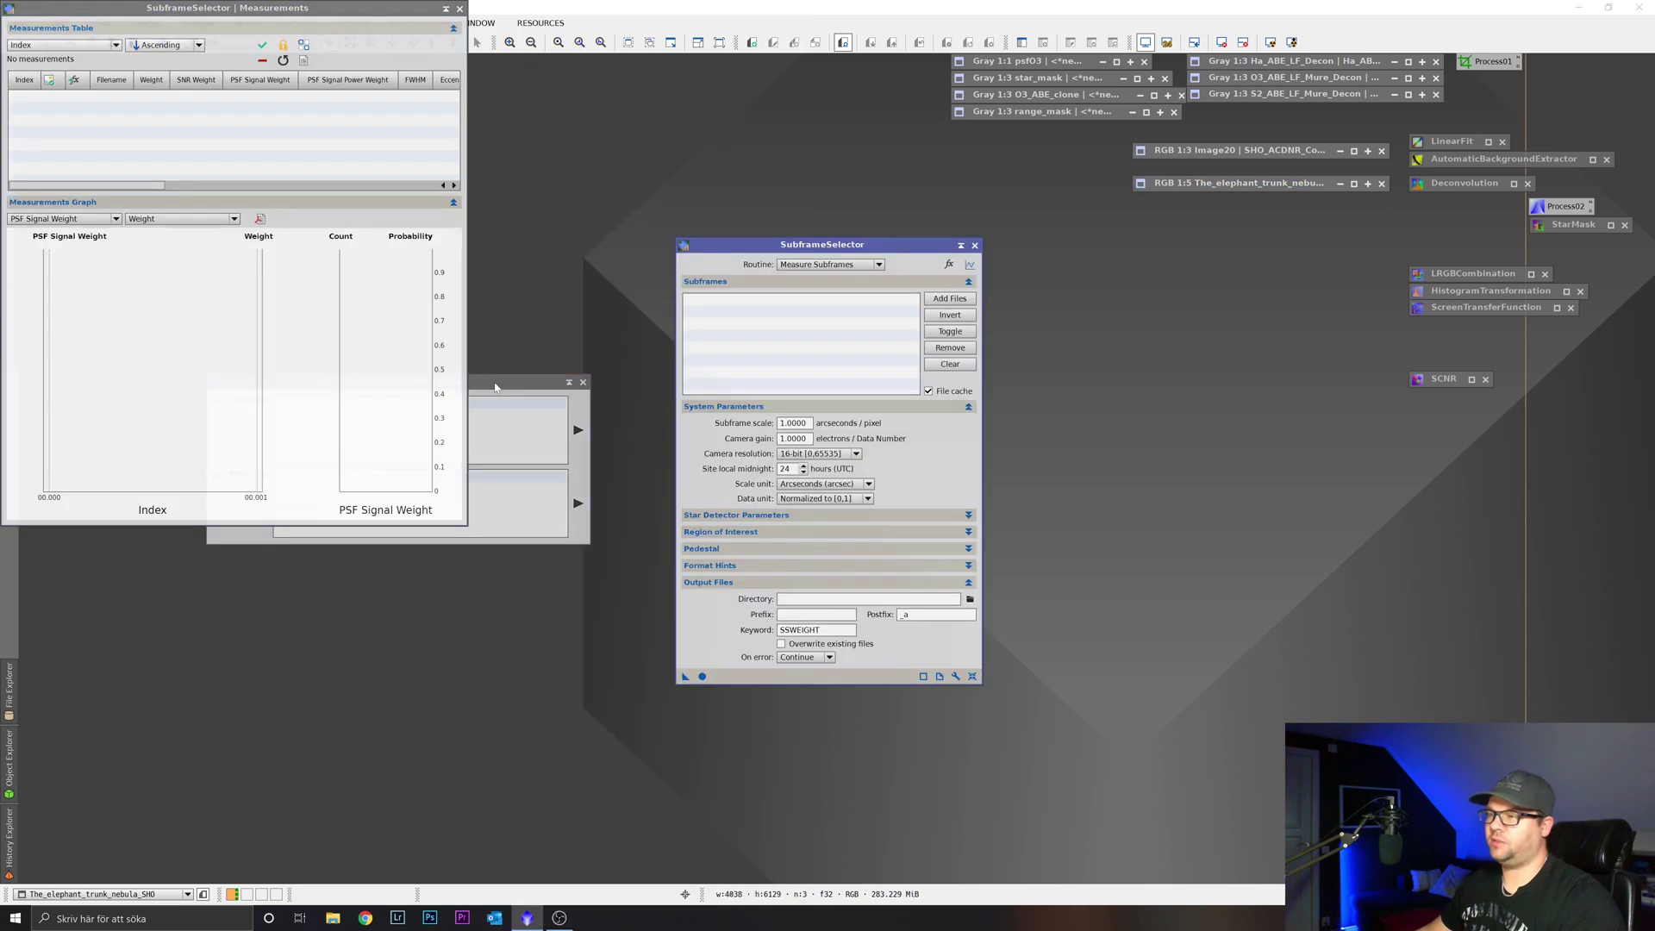
drag(496, 387, 534, 605)
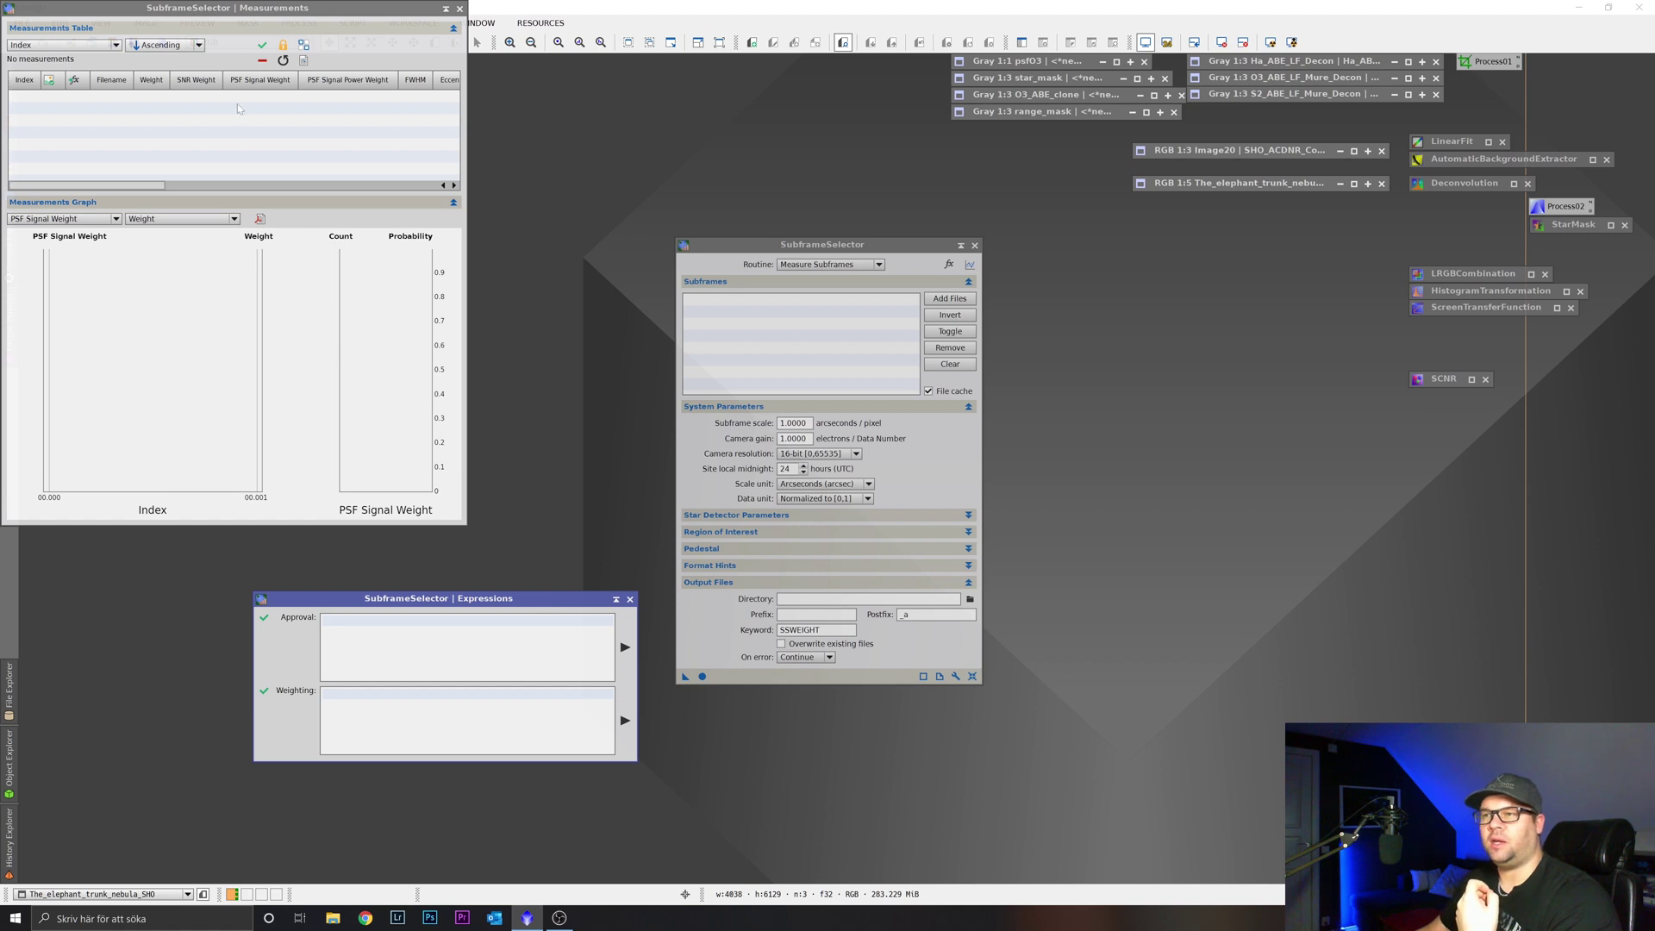
drag(238, 11, 409, 68)
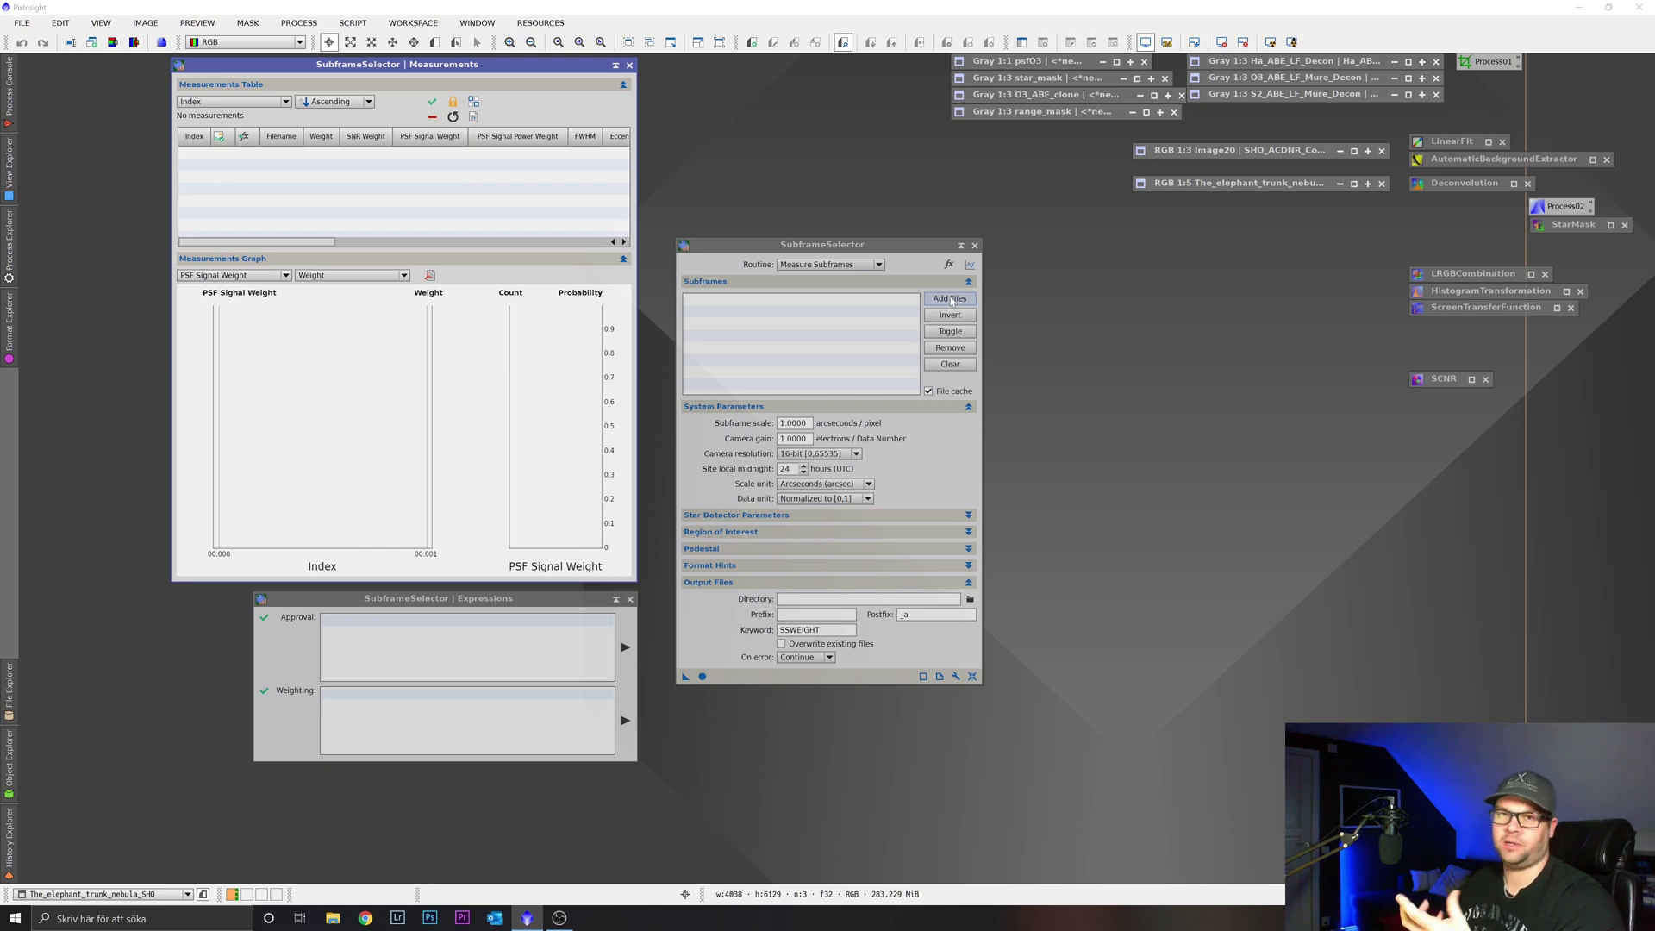
drag(836, 250, 799, 70)
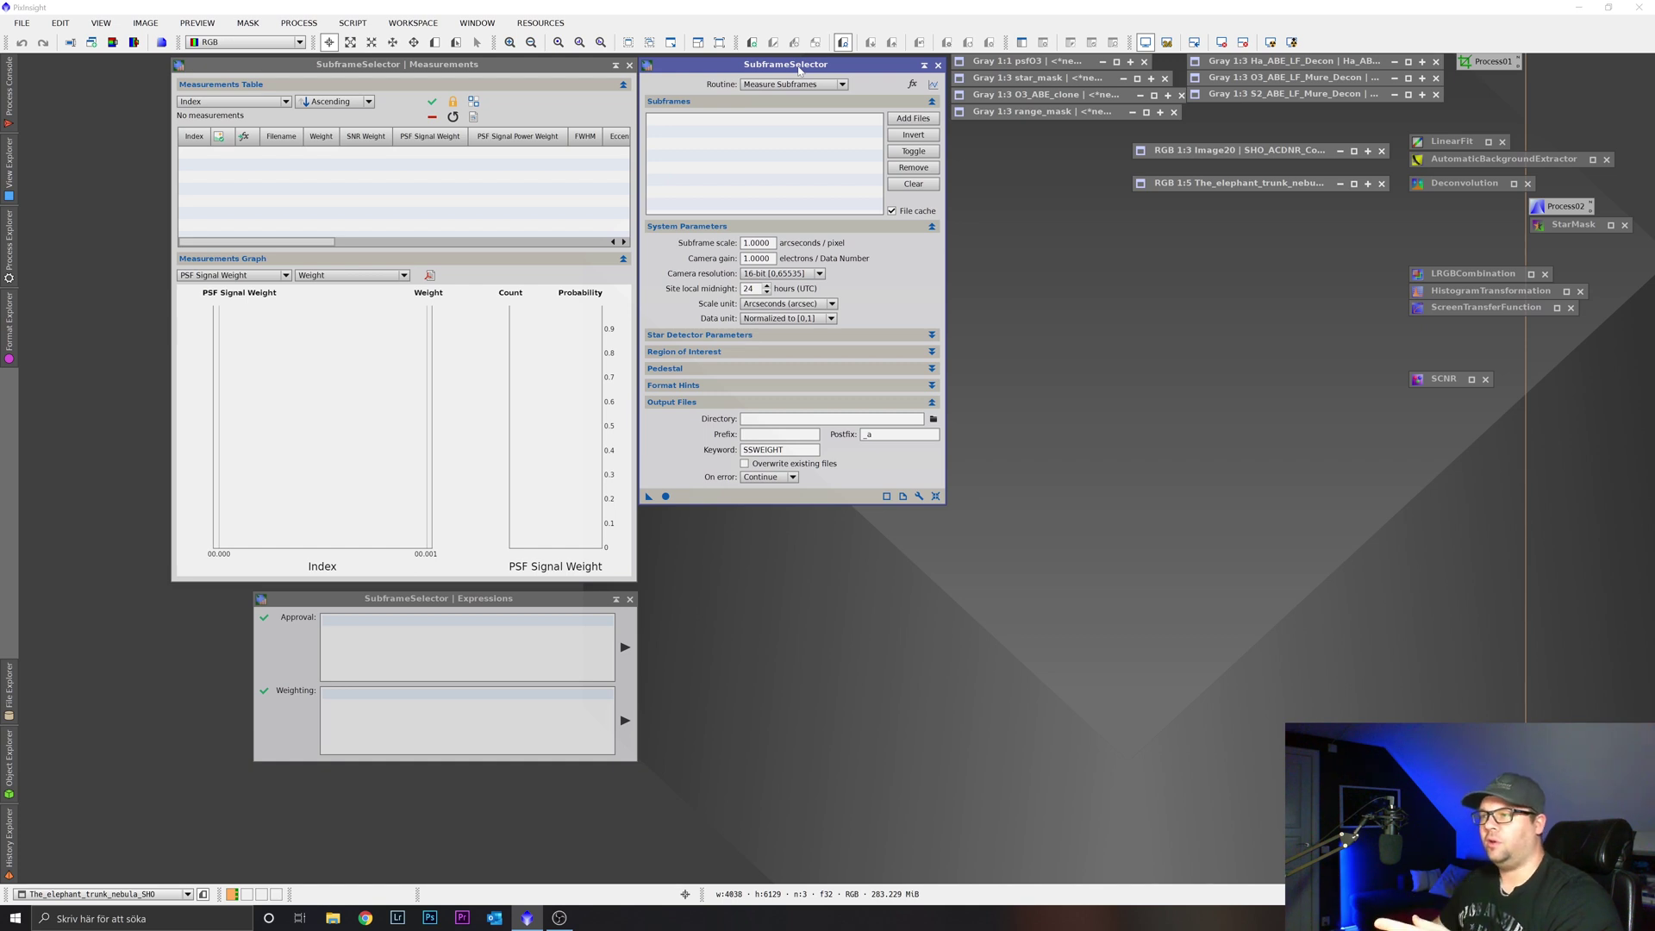
Step: Check the Star Detector Parameters section of SubframeSelector, collapse it again and close the process
key(ctrl+a)
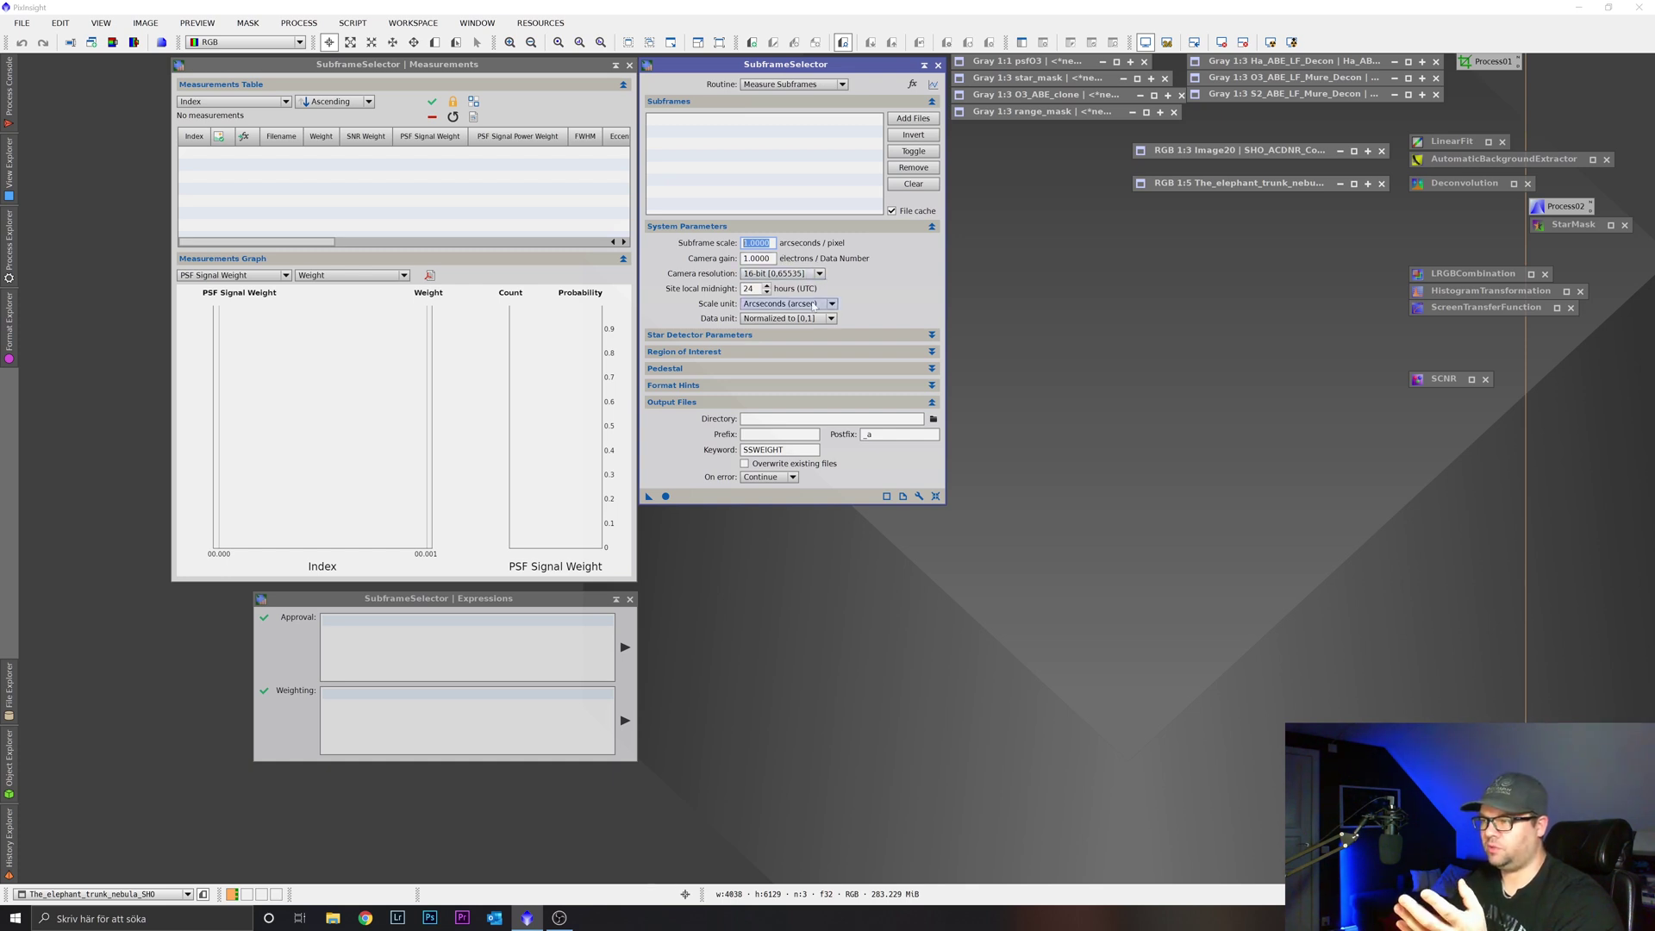
click(698, 337)
click(698, 336)
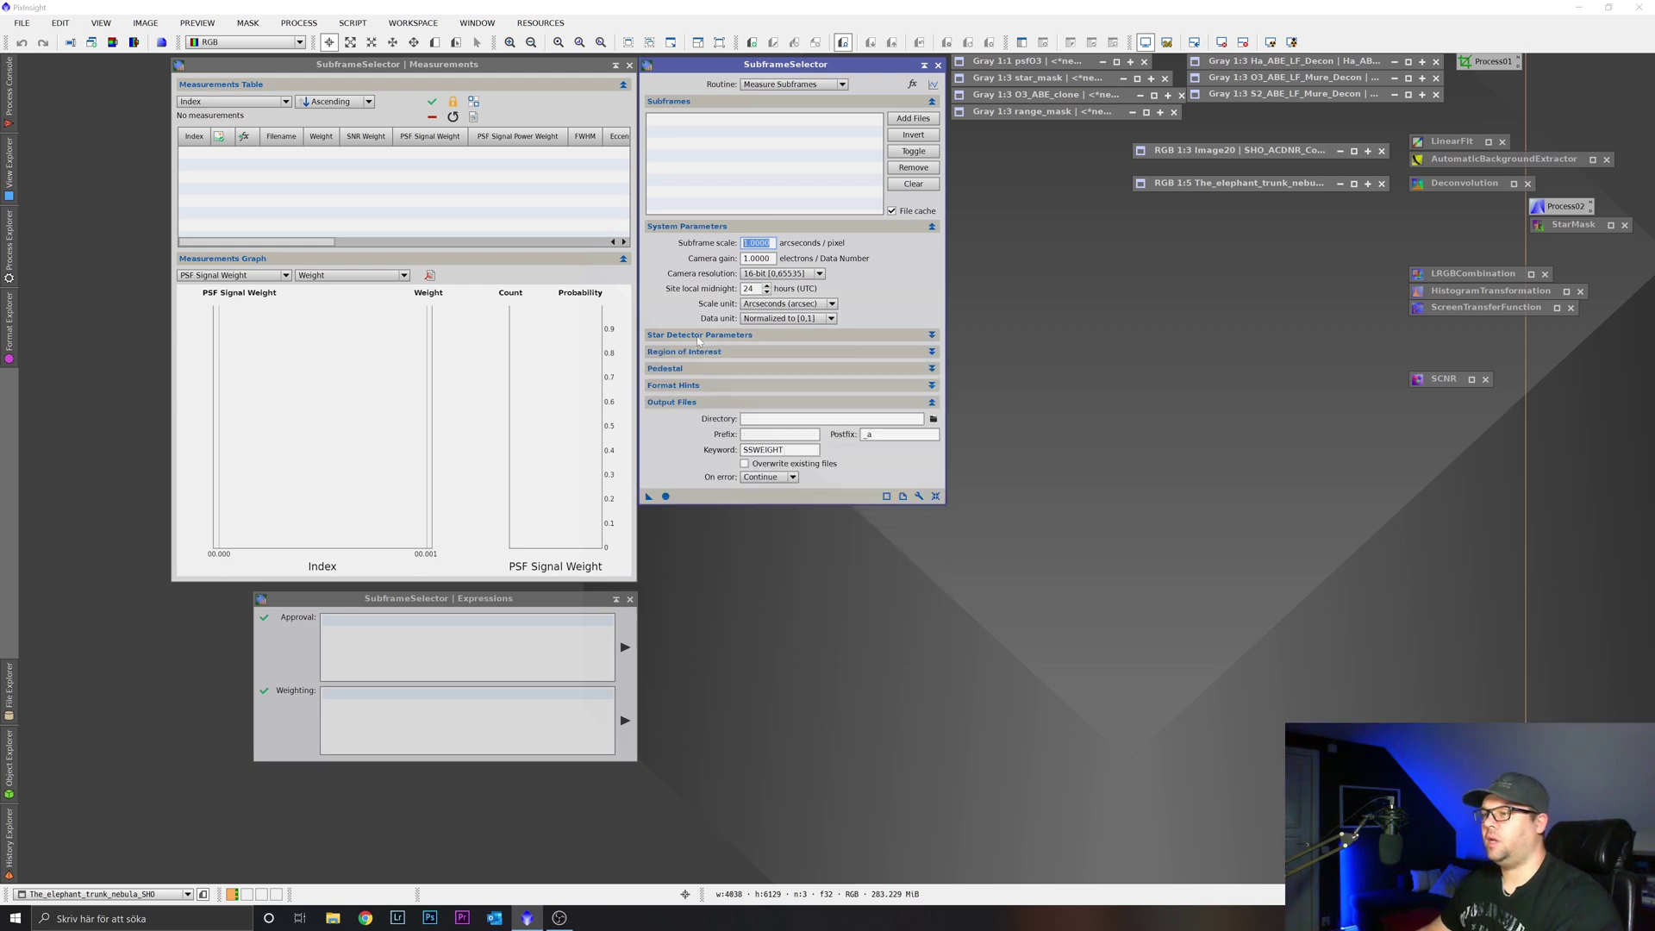
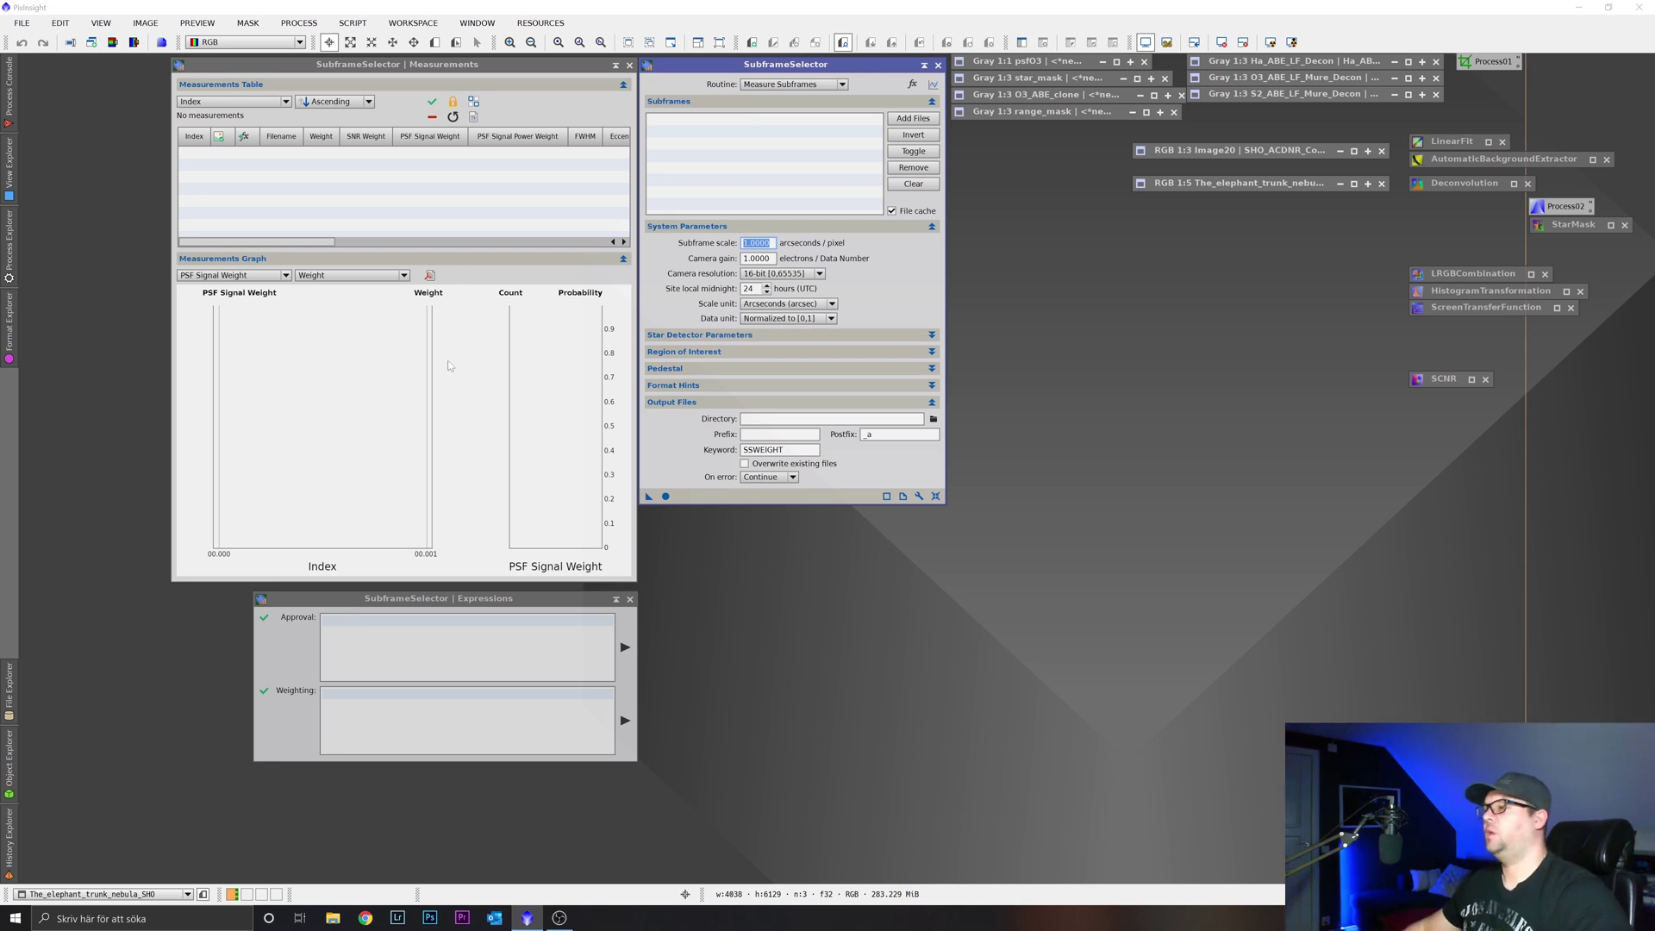
click(937, 66)
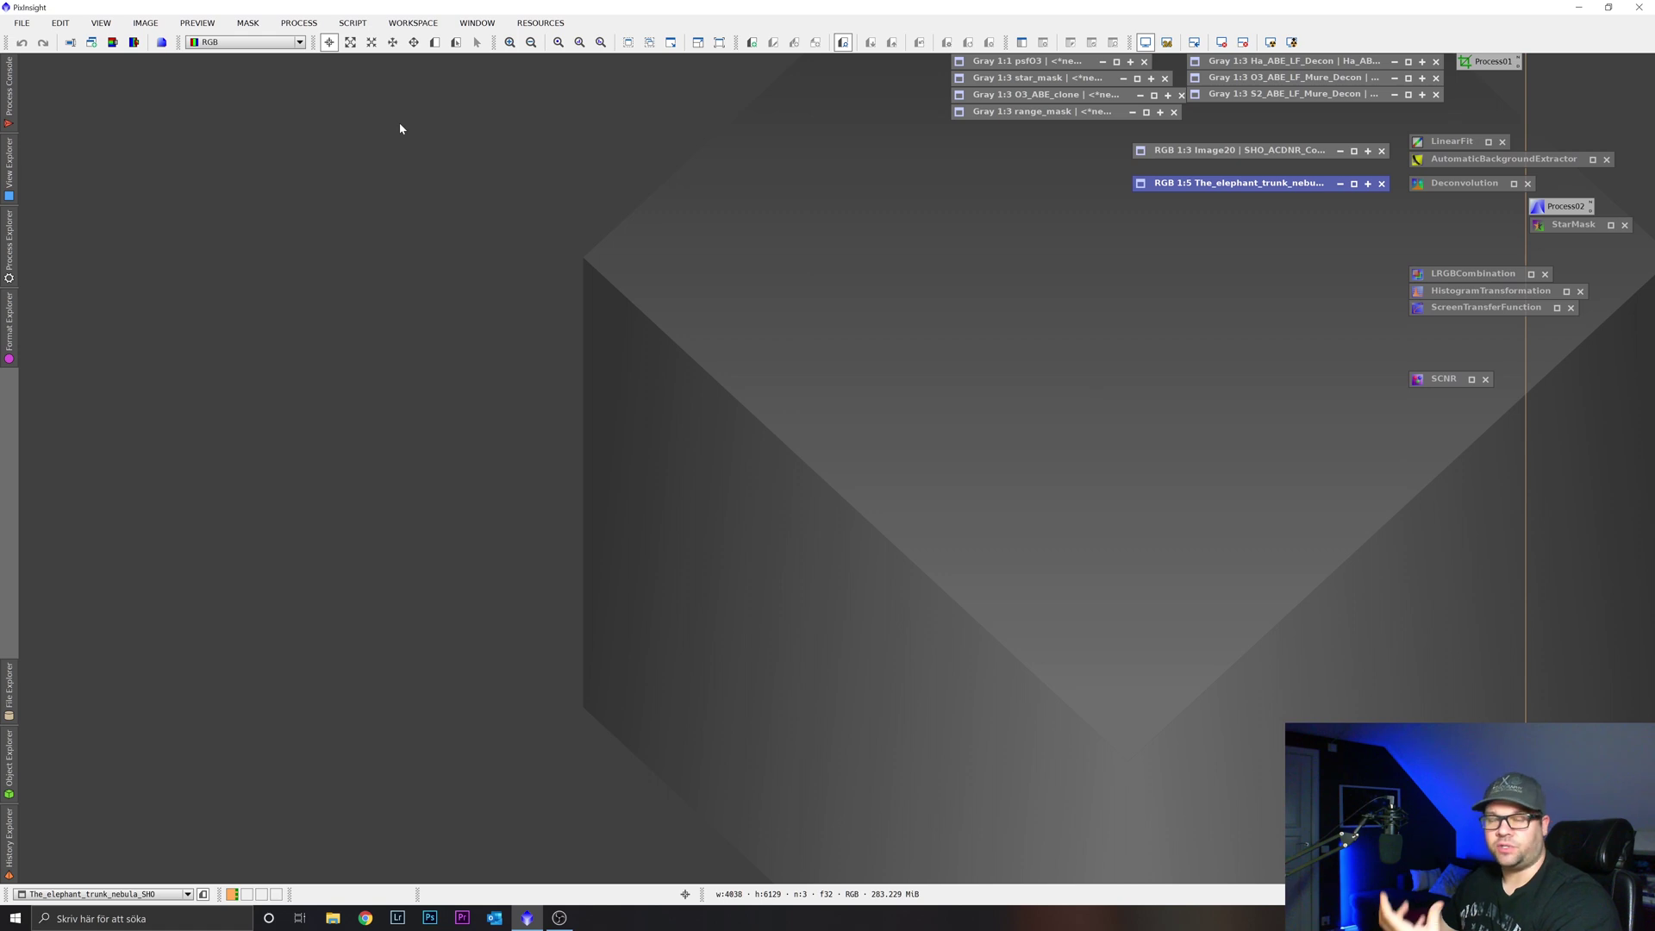
Step: Open the Blink process, look at its image file selection dialog, and close both without loading images
click(299, 23)
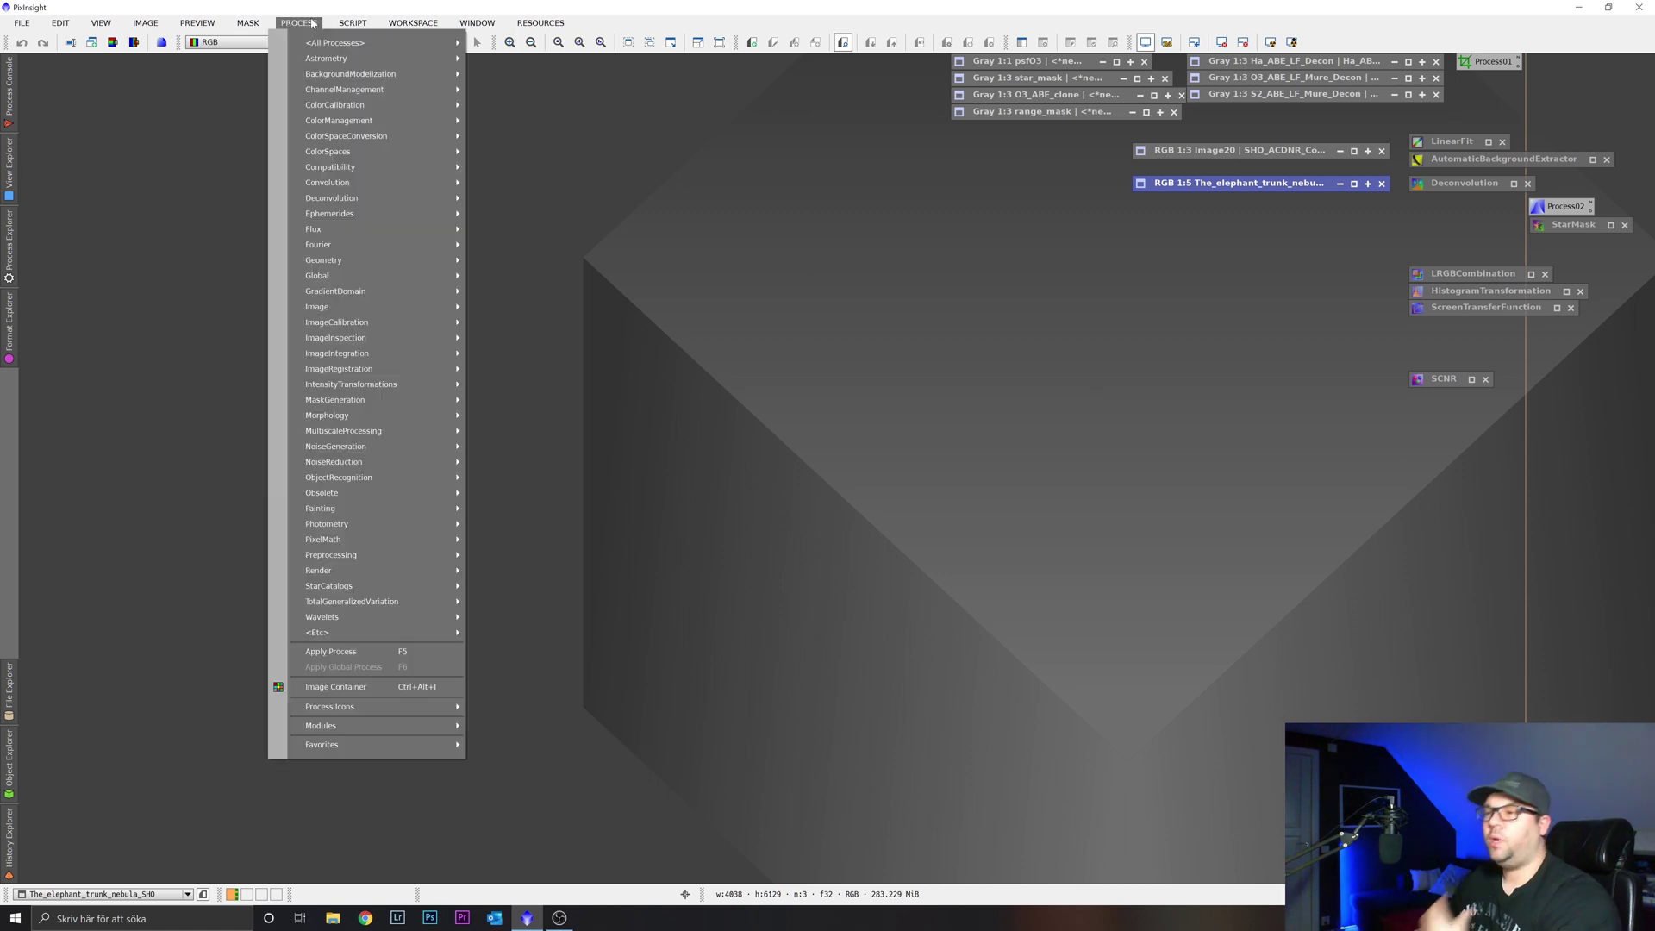
mouse_move(339, 59)
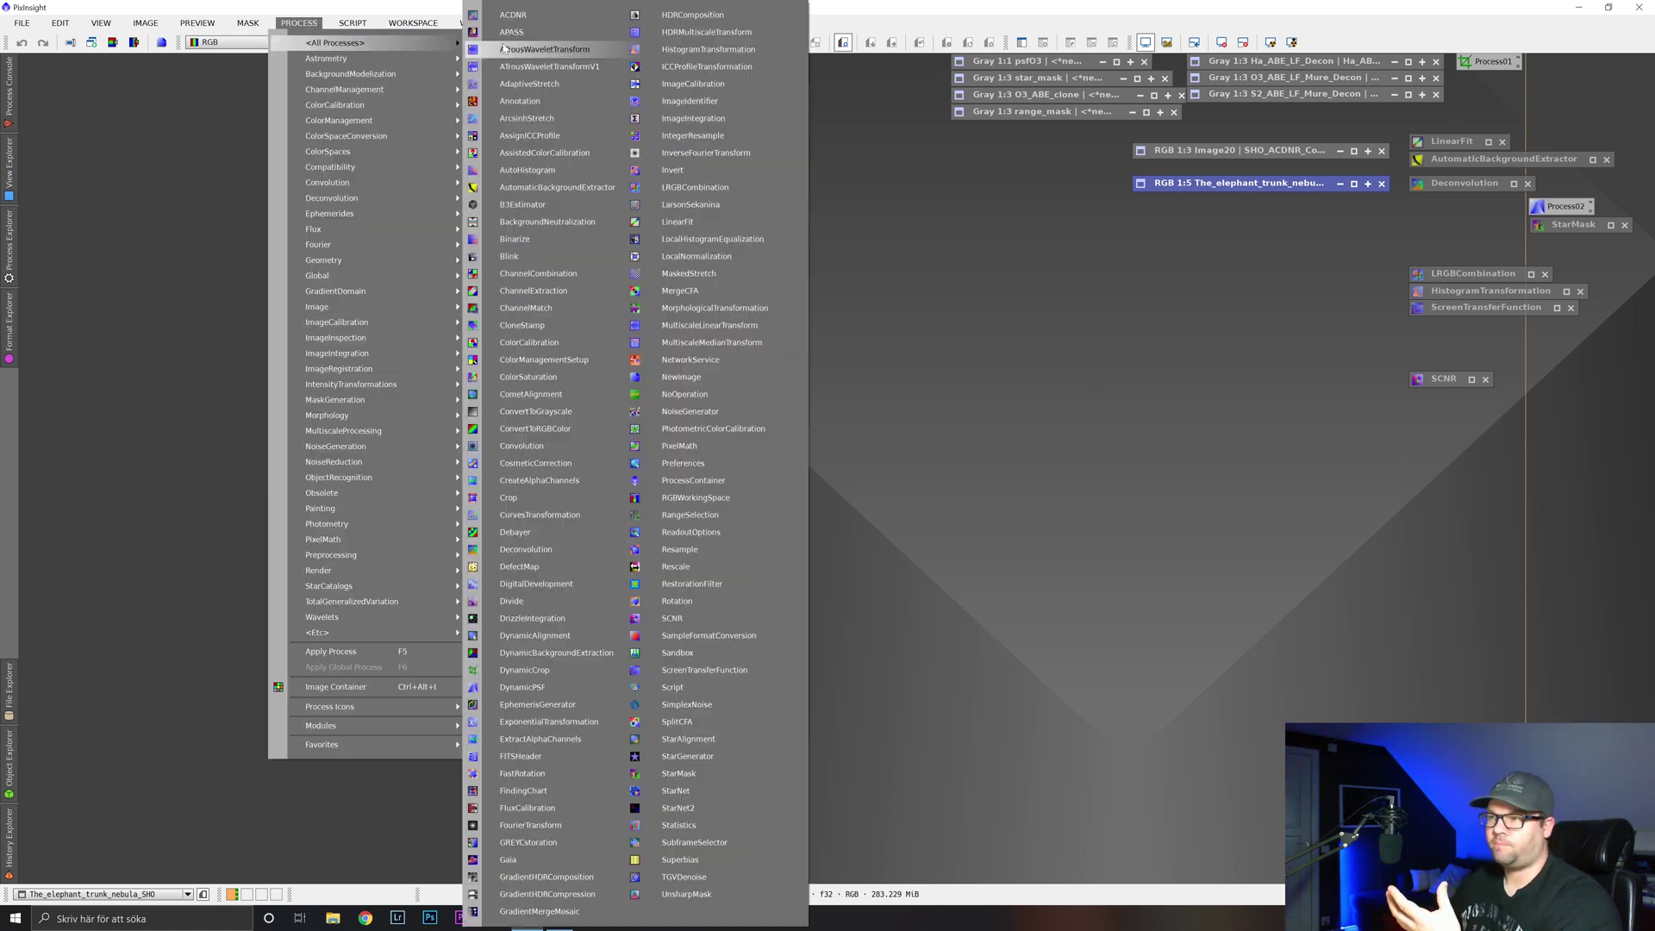
click(508, 256)
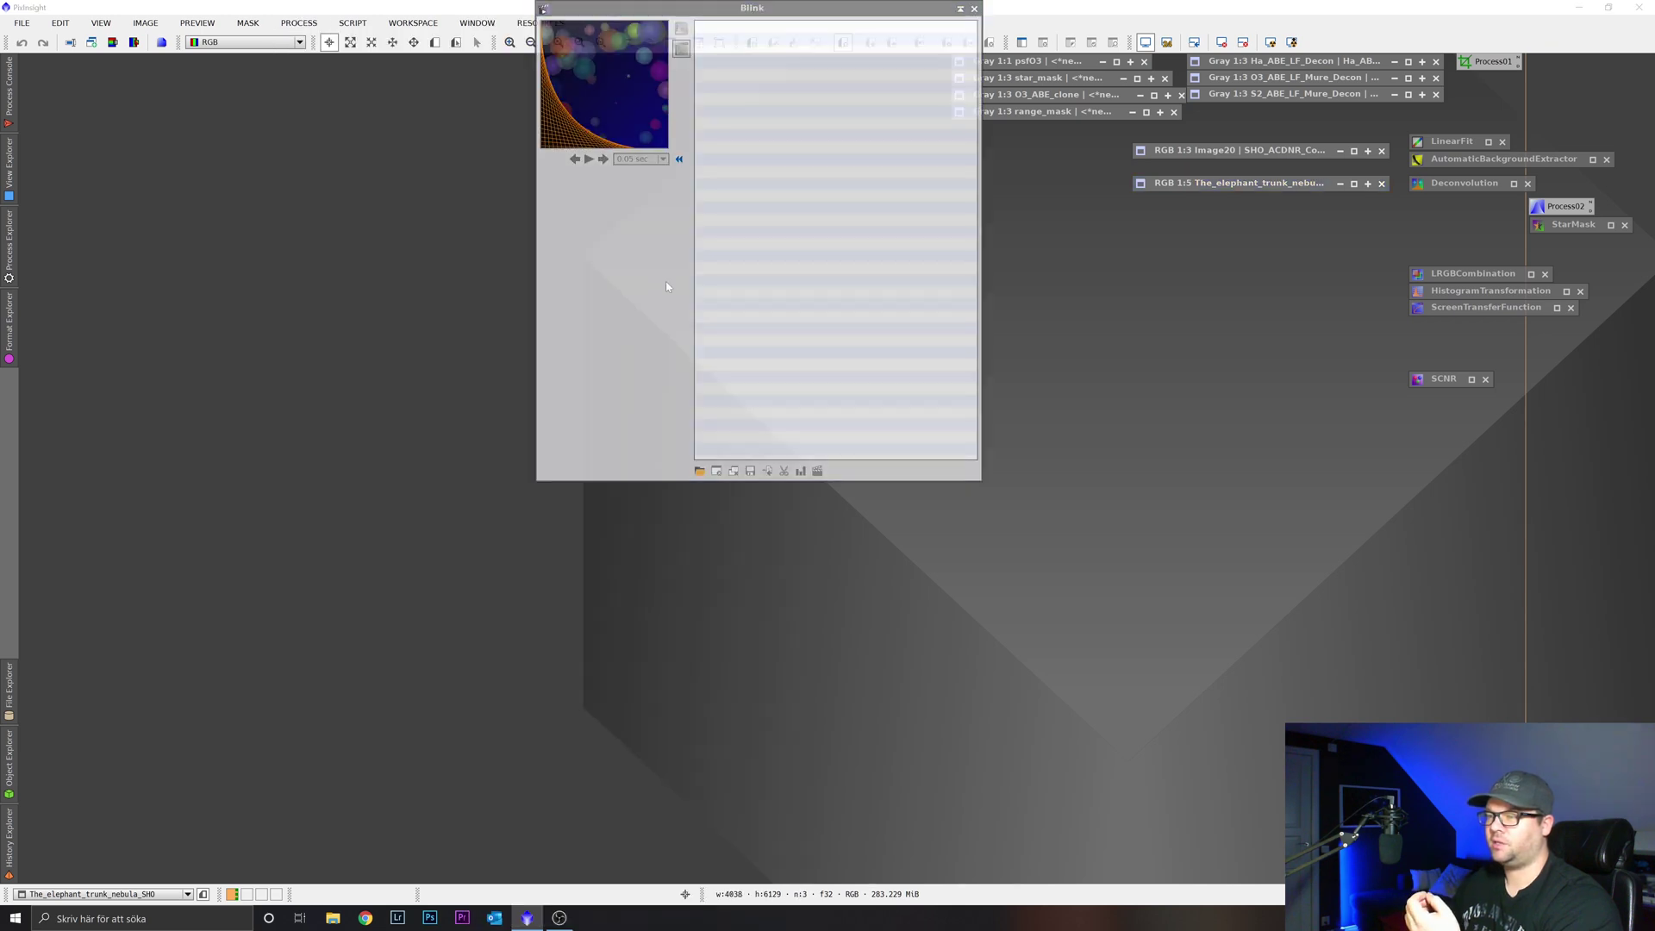
drag(729, 8, 577, 199)
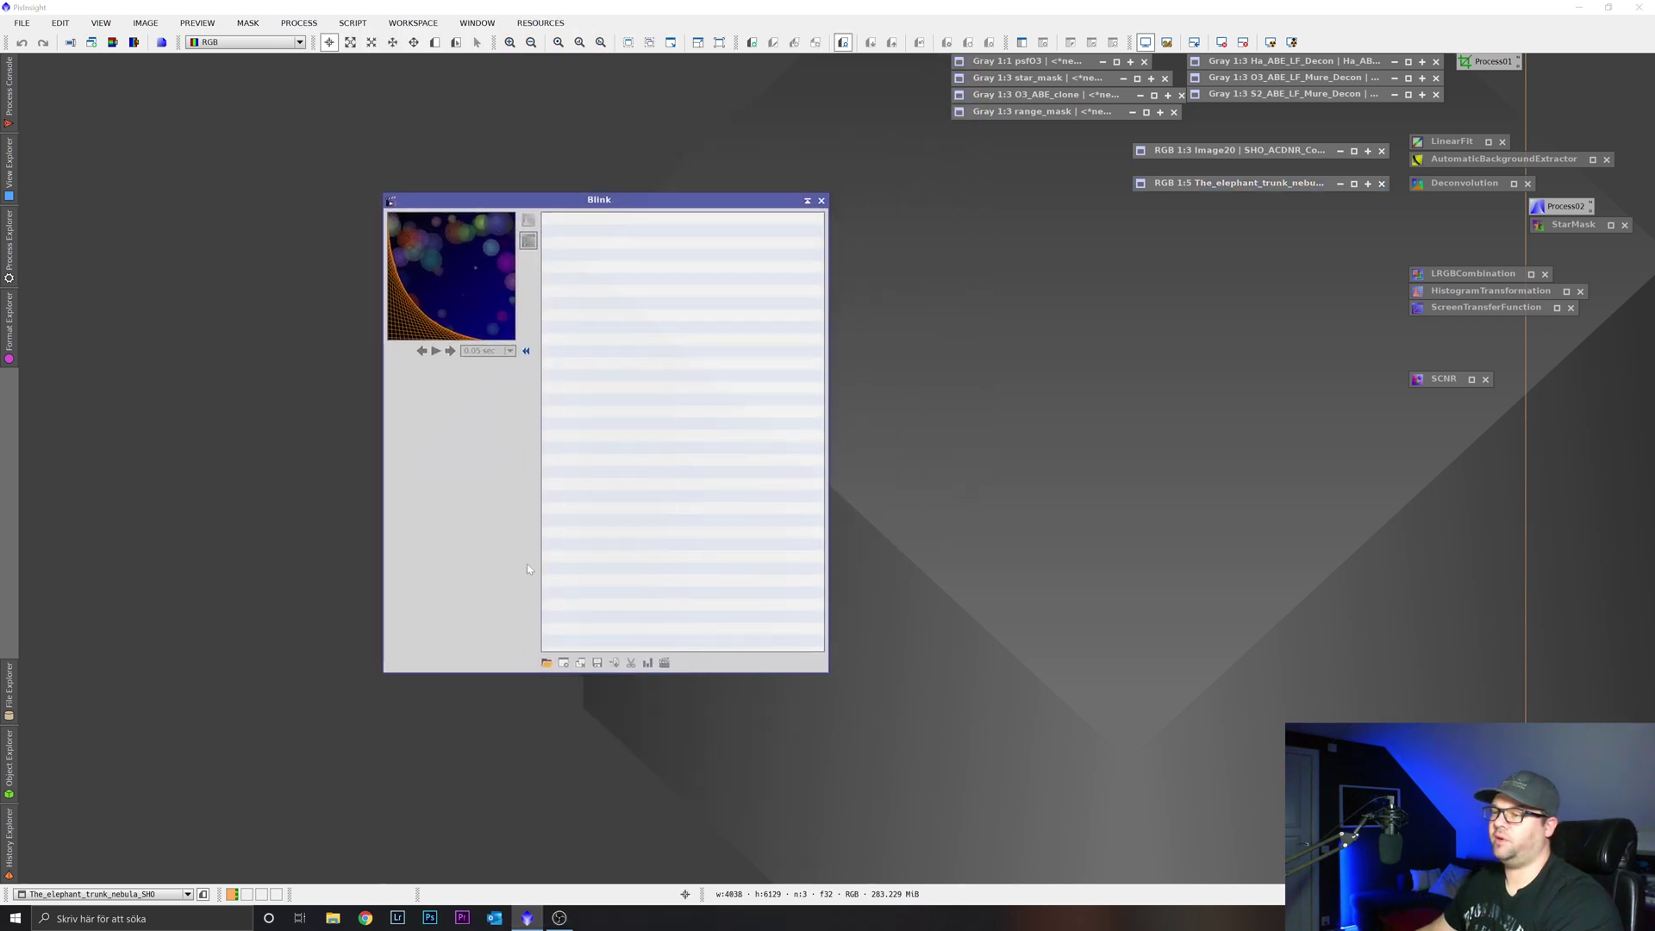
click(547, 663)
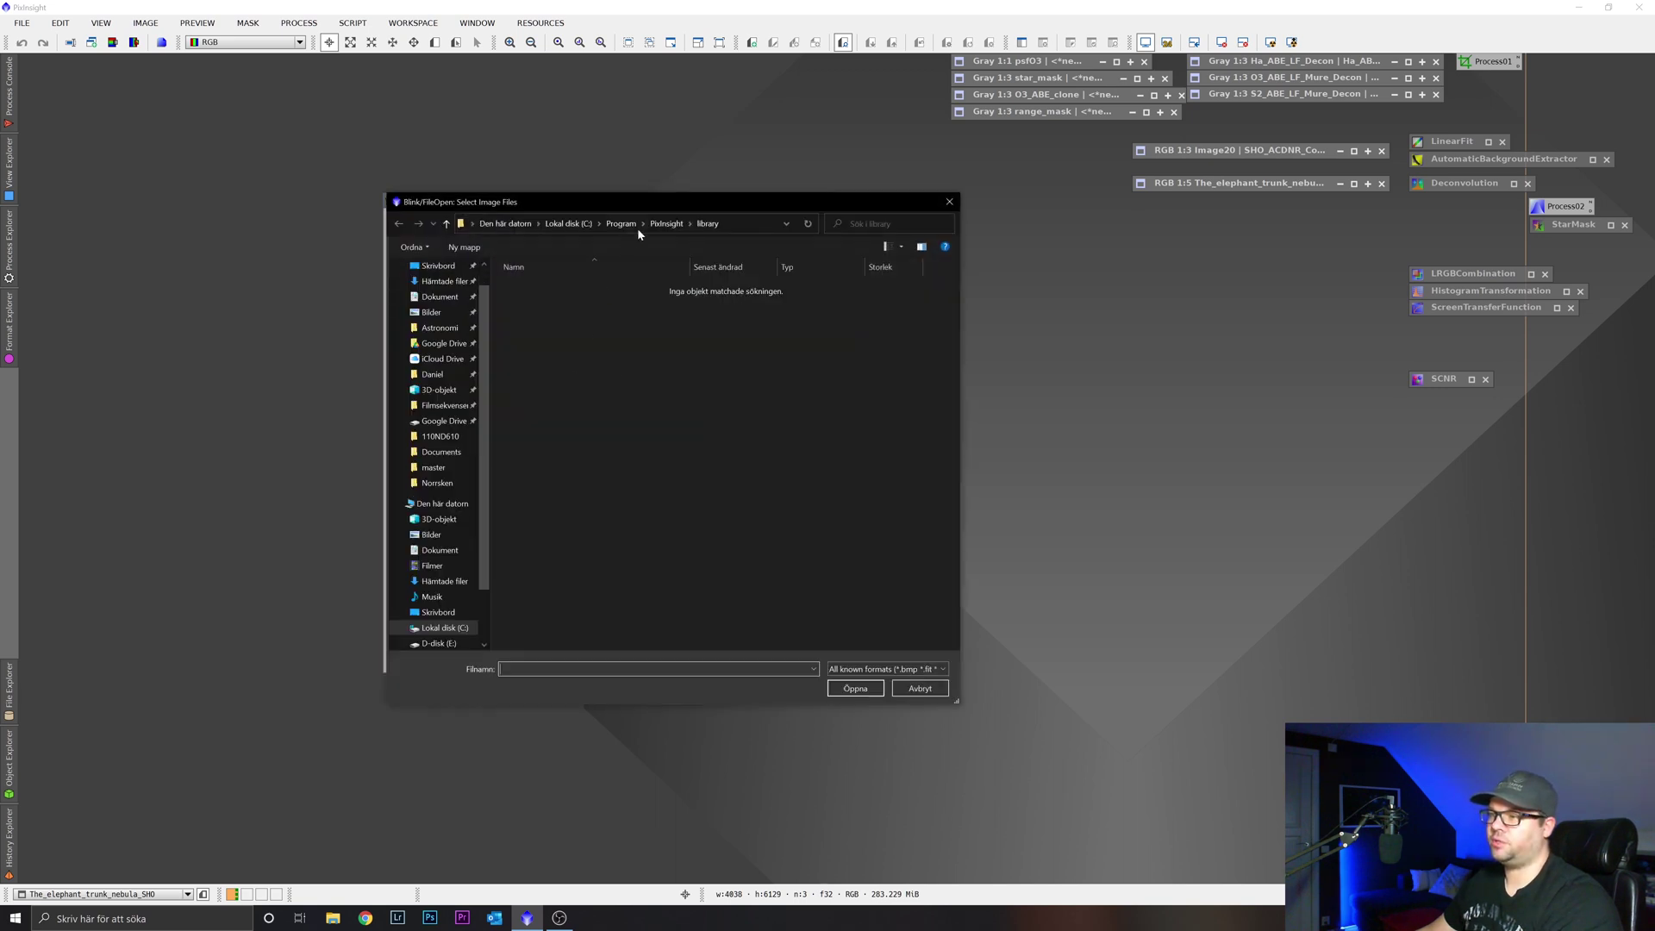
click(949, 202)
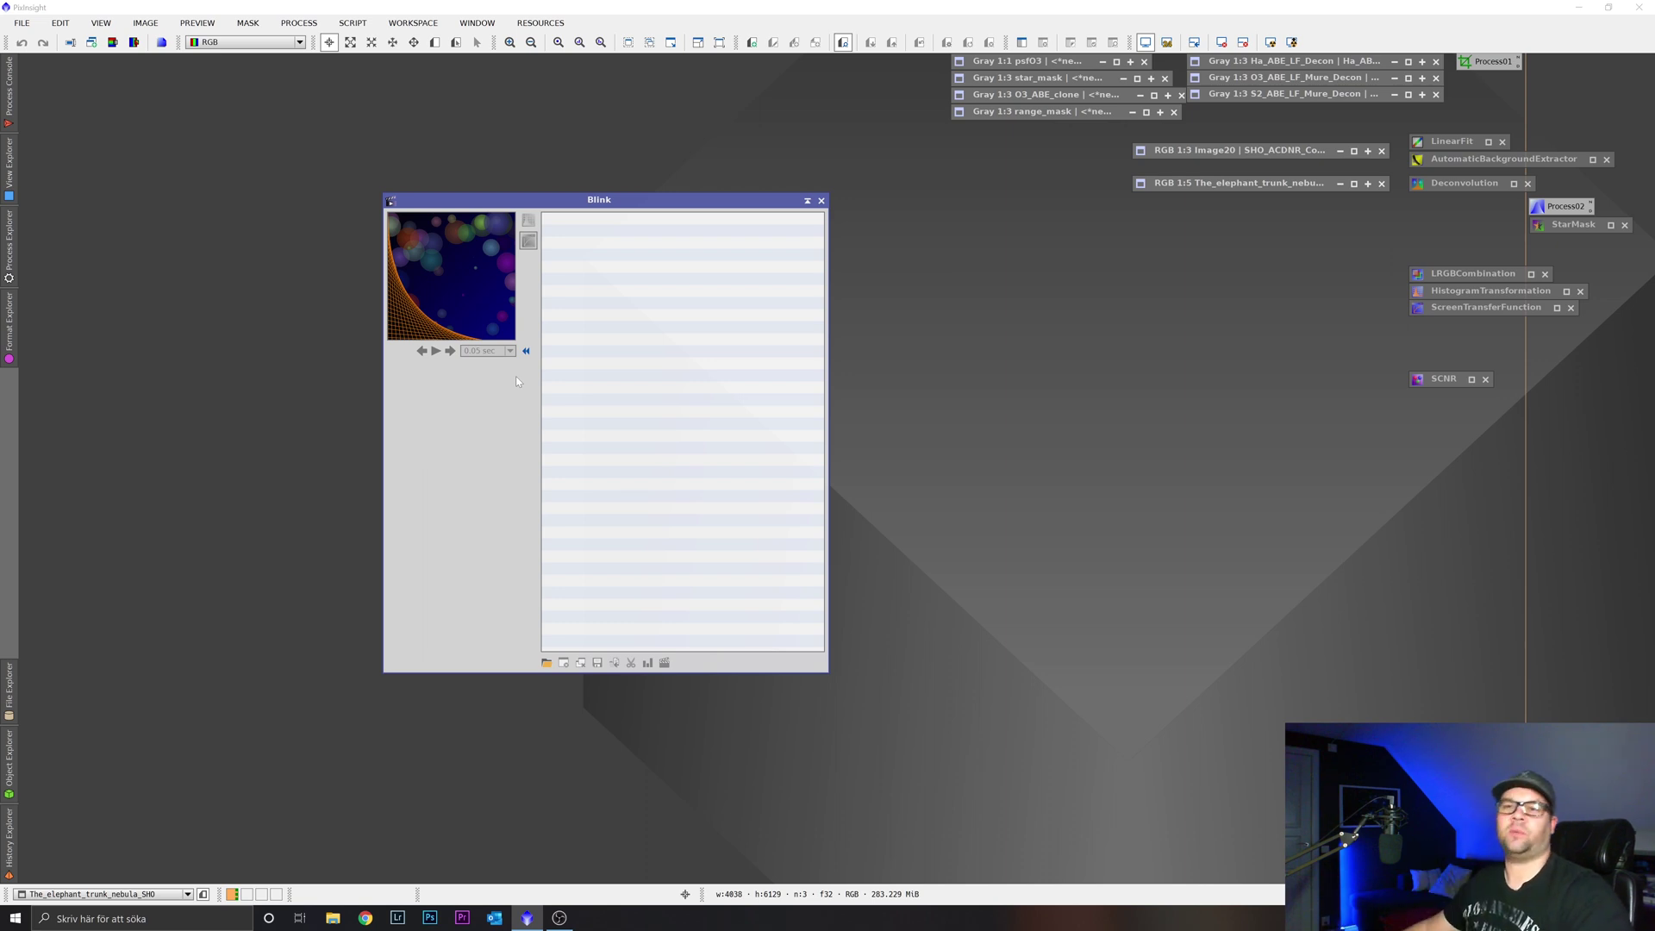
click(822, 200)
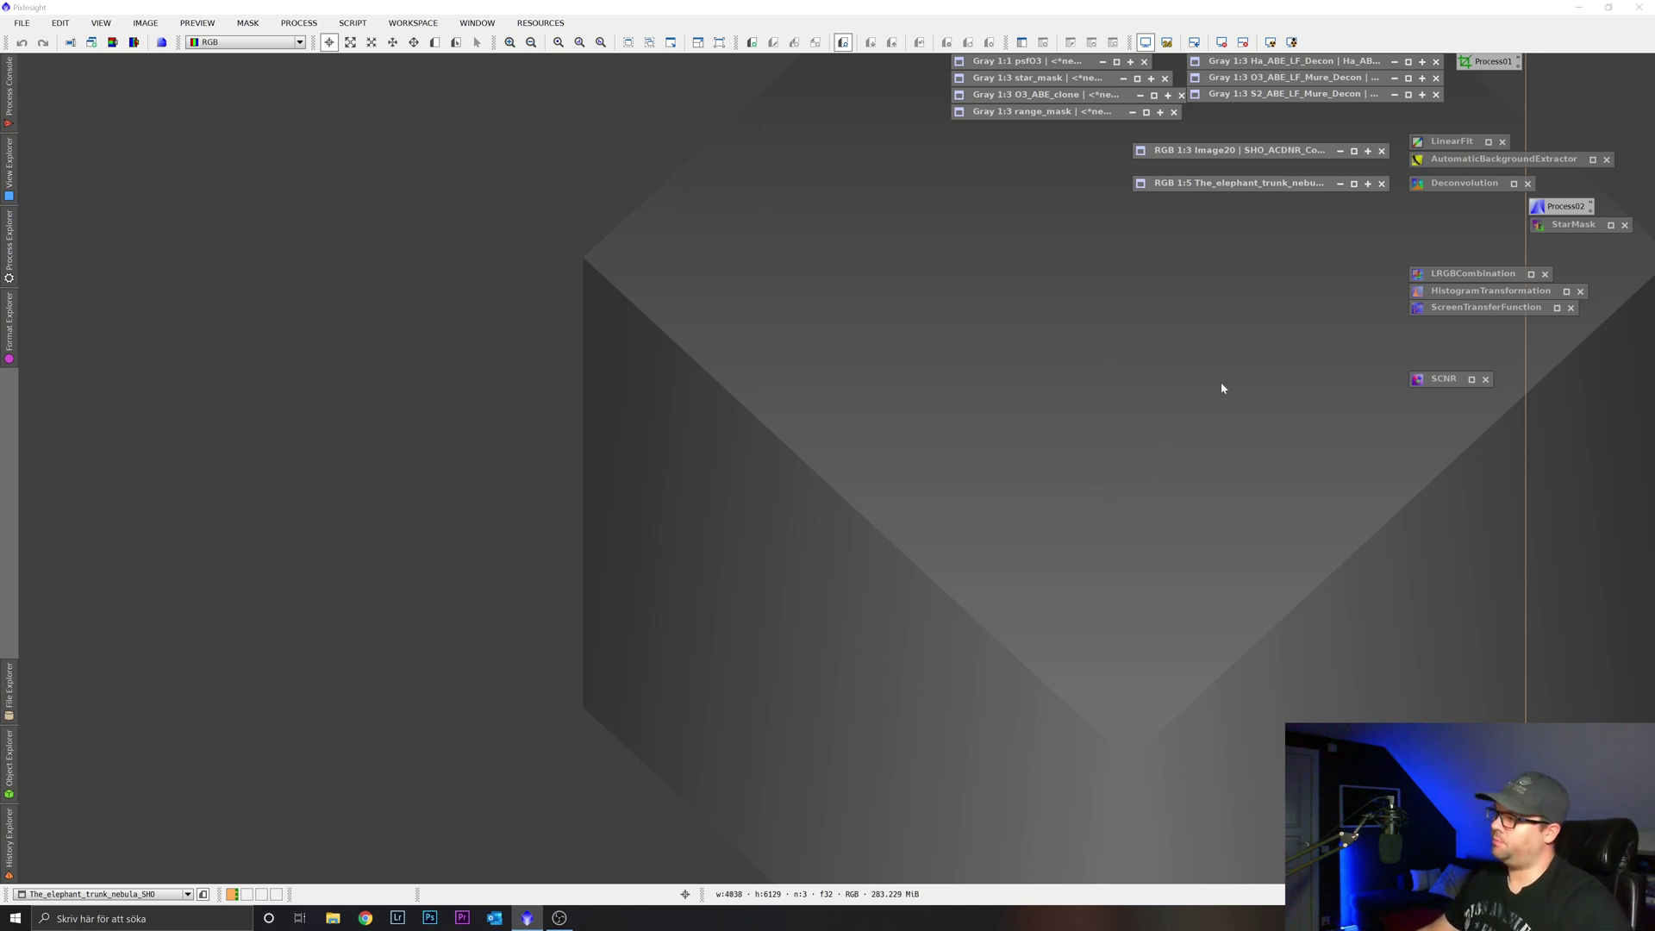
Step: Launch DynamicCrop from the saved Process01 icon and leave its window collapsed
click(1018, 338)
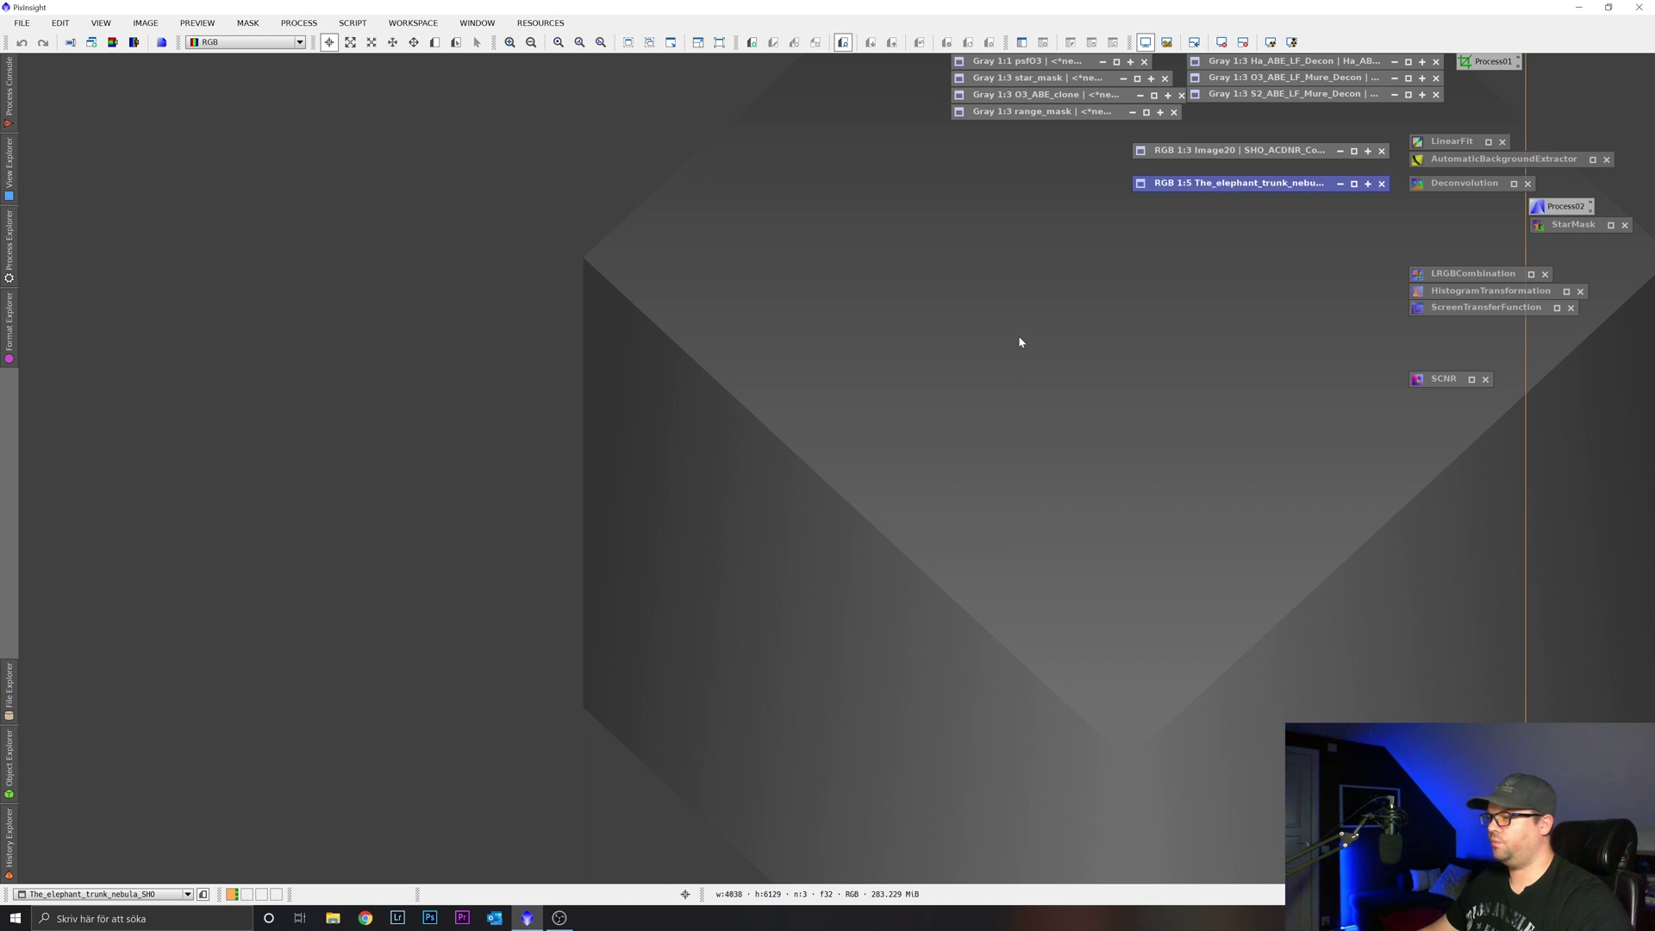
double_click(1489, 61)
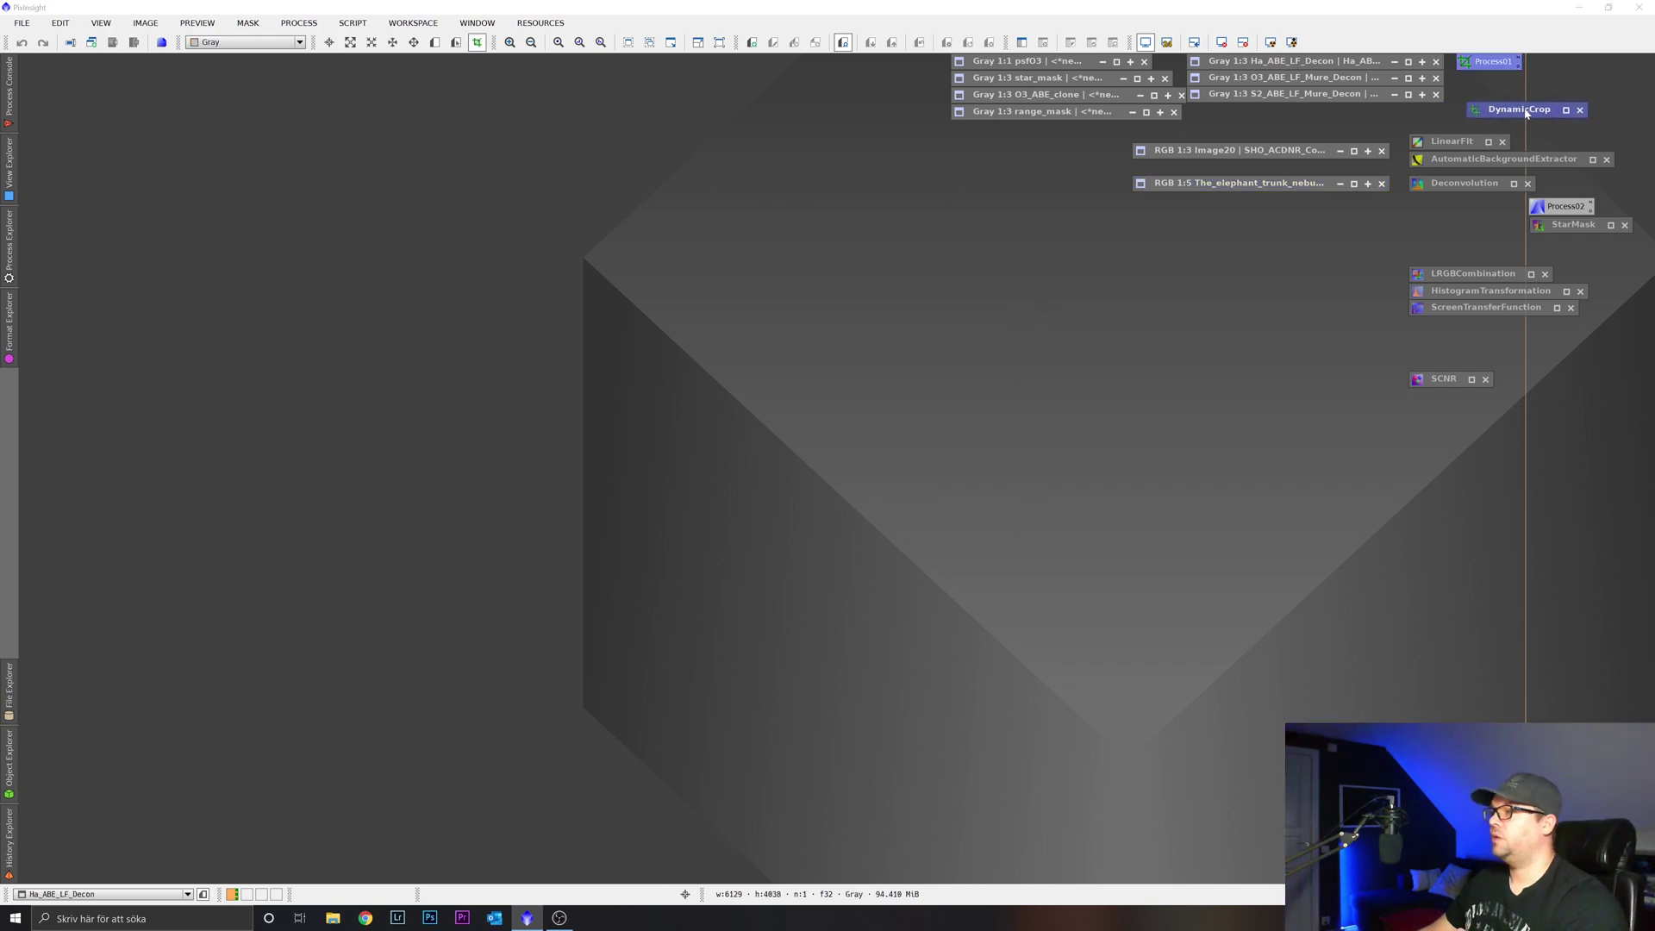
Step: Open the WeightedBatchPreprocessing script to view its Calibration page, and exit the script without running it
click(298, 22)
mouse_move(355, 22)
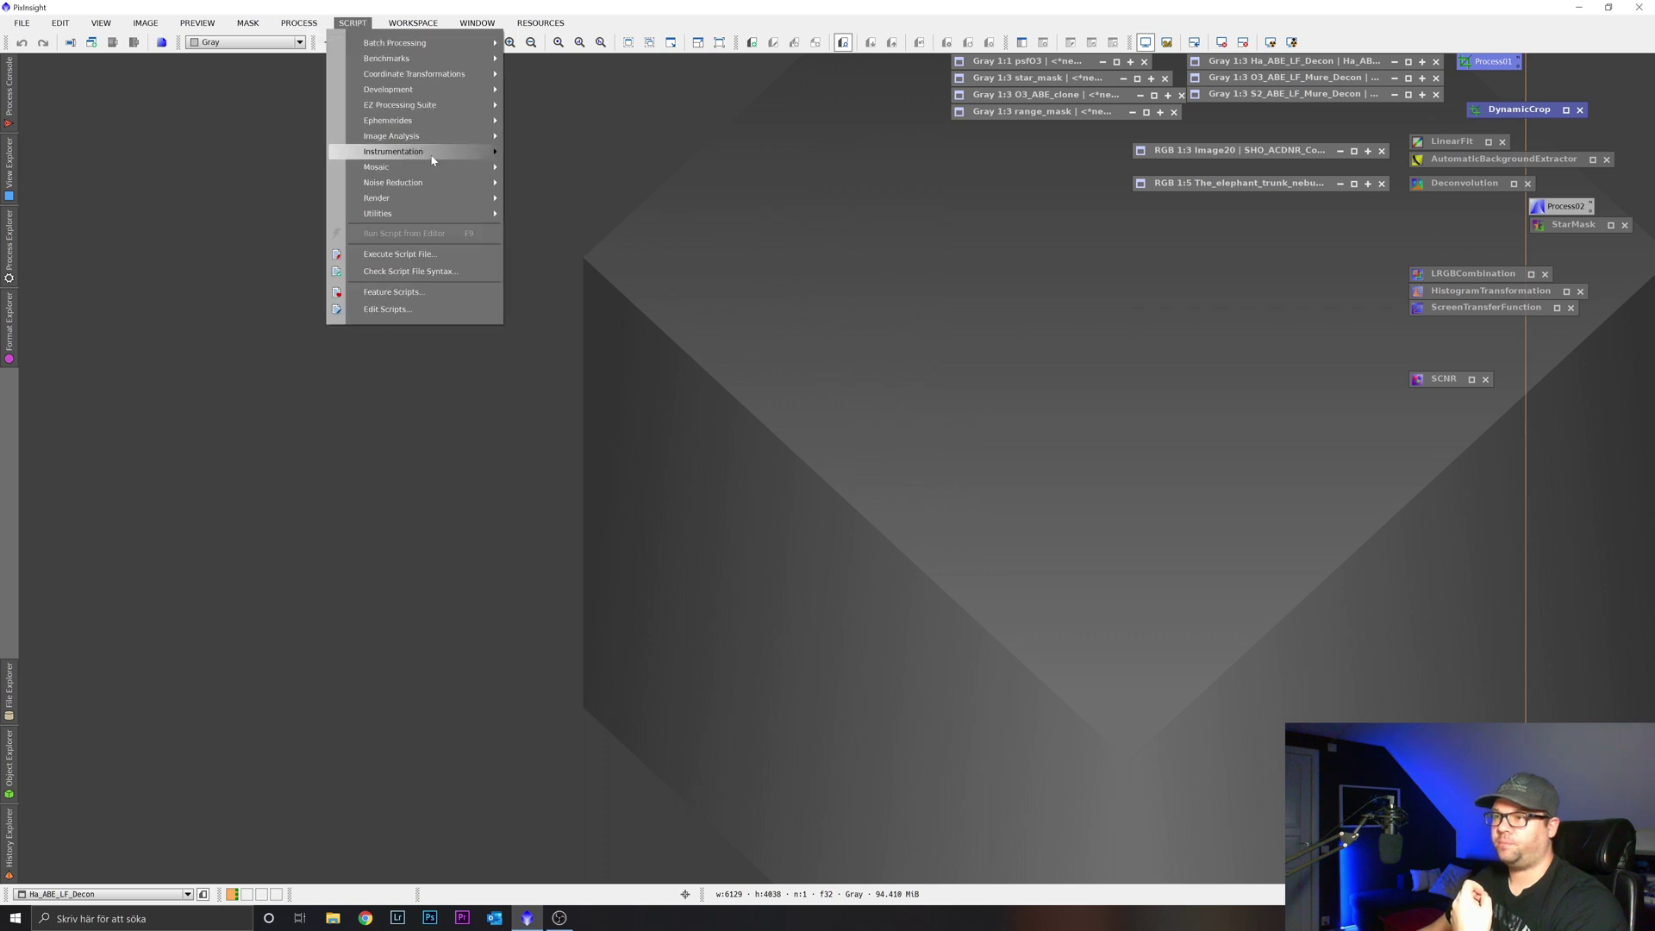
mouse_move(445, 49)
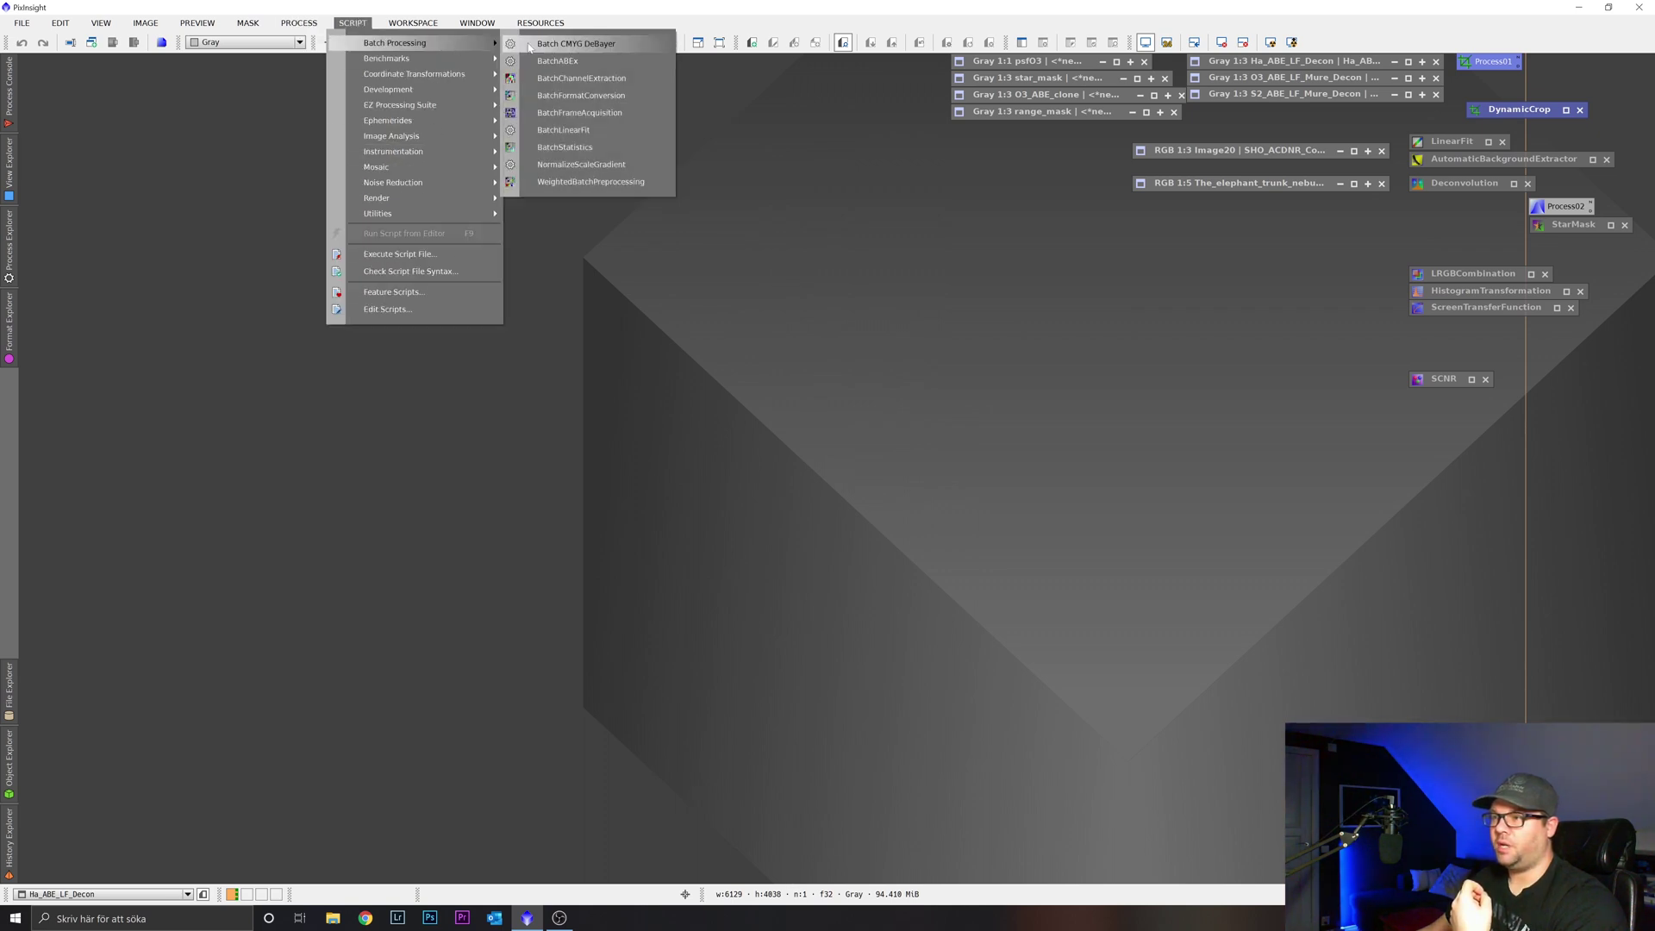
click(591, 182)
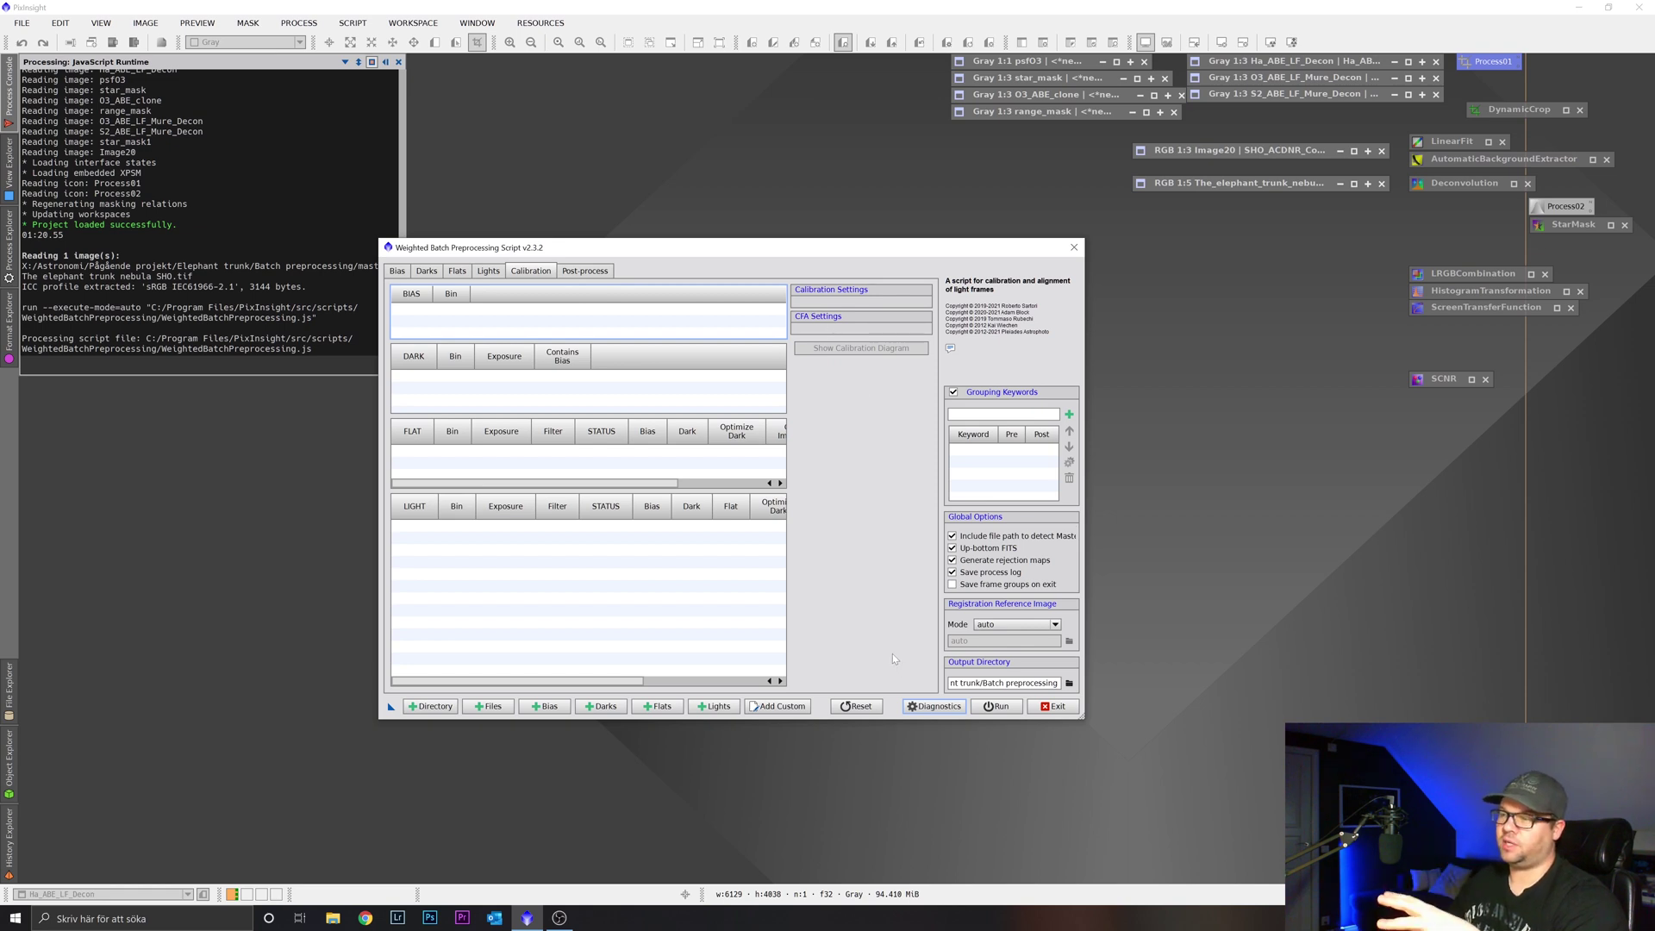
click(1073, 248)
key(Return)
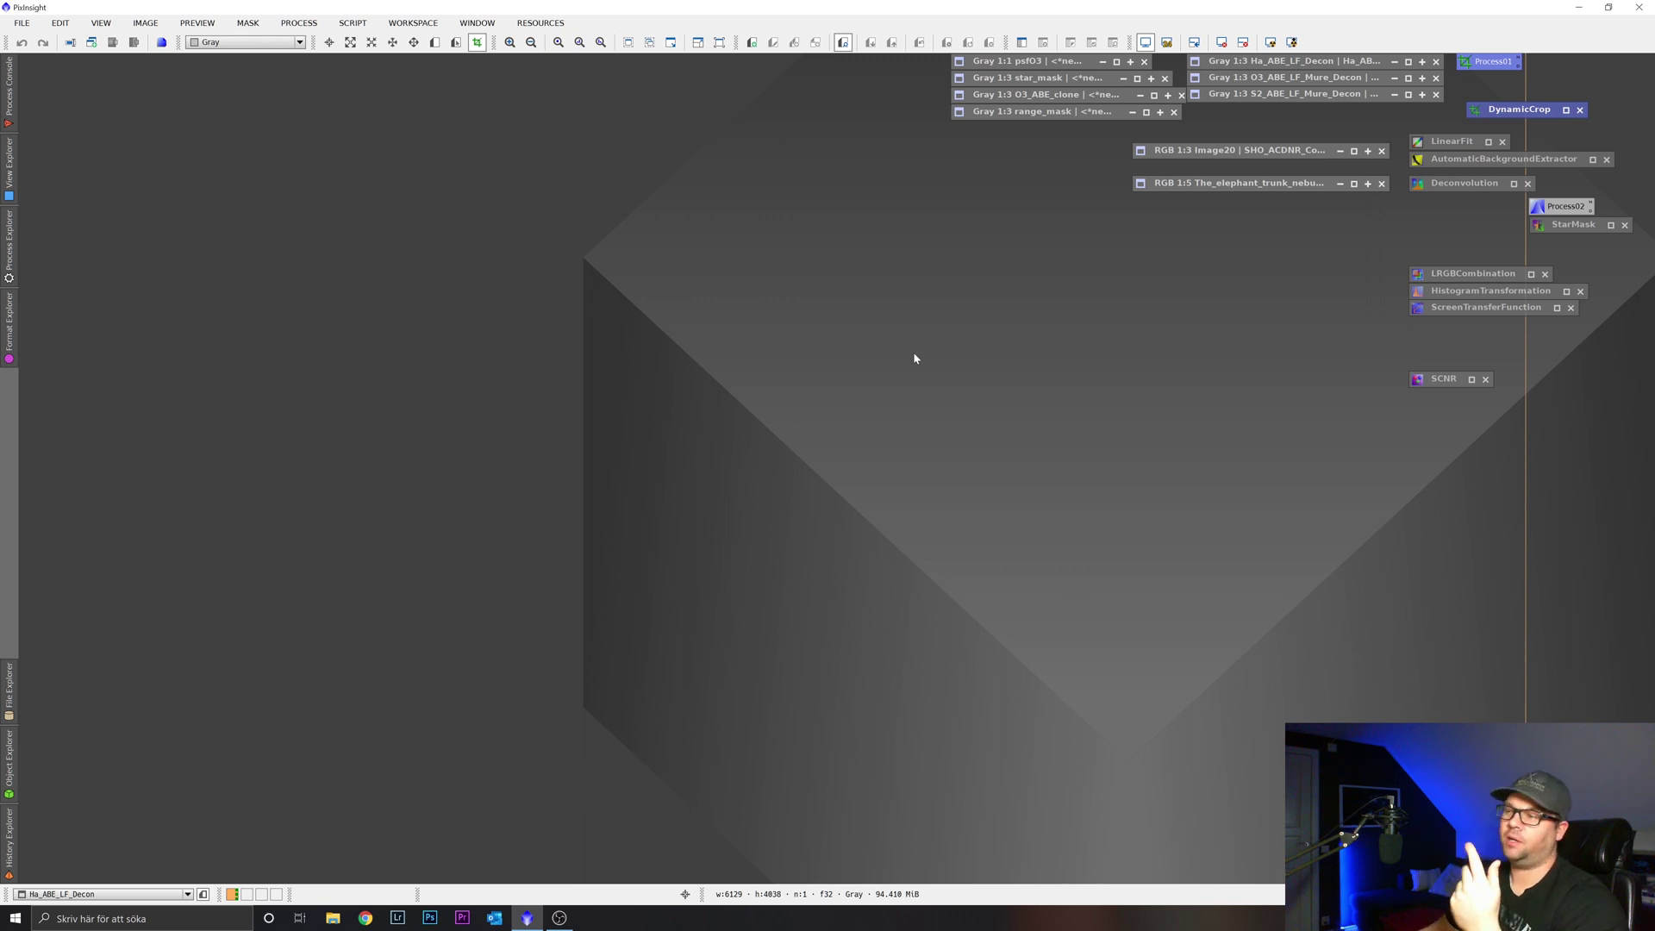
Step: Review the size, position and rotation settings of DynamicCrop and collapse its window again
key(Return)
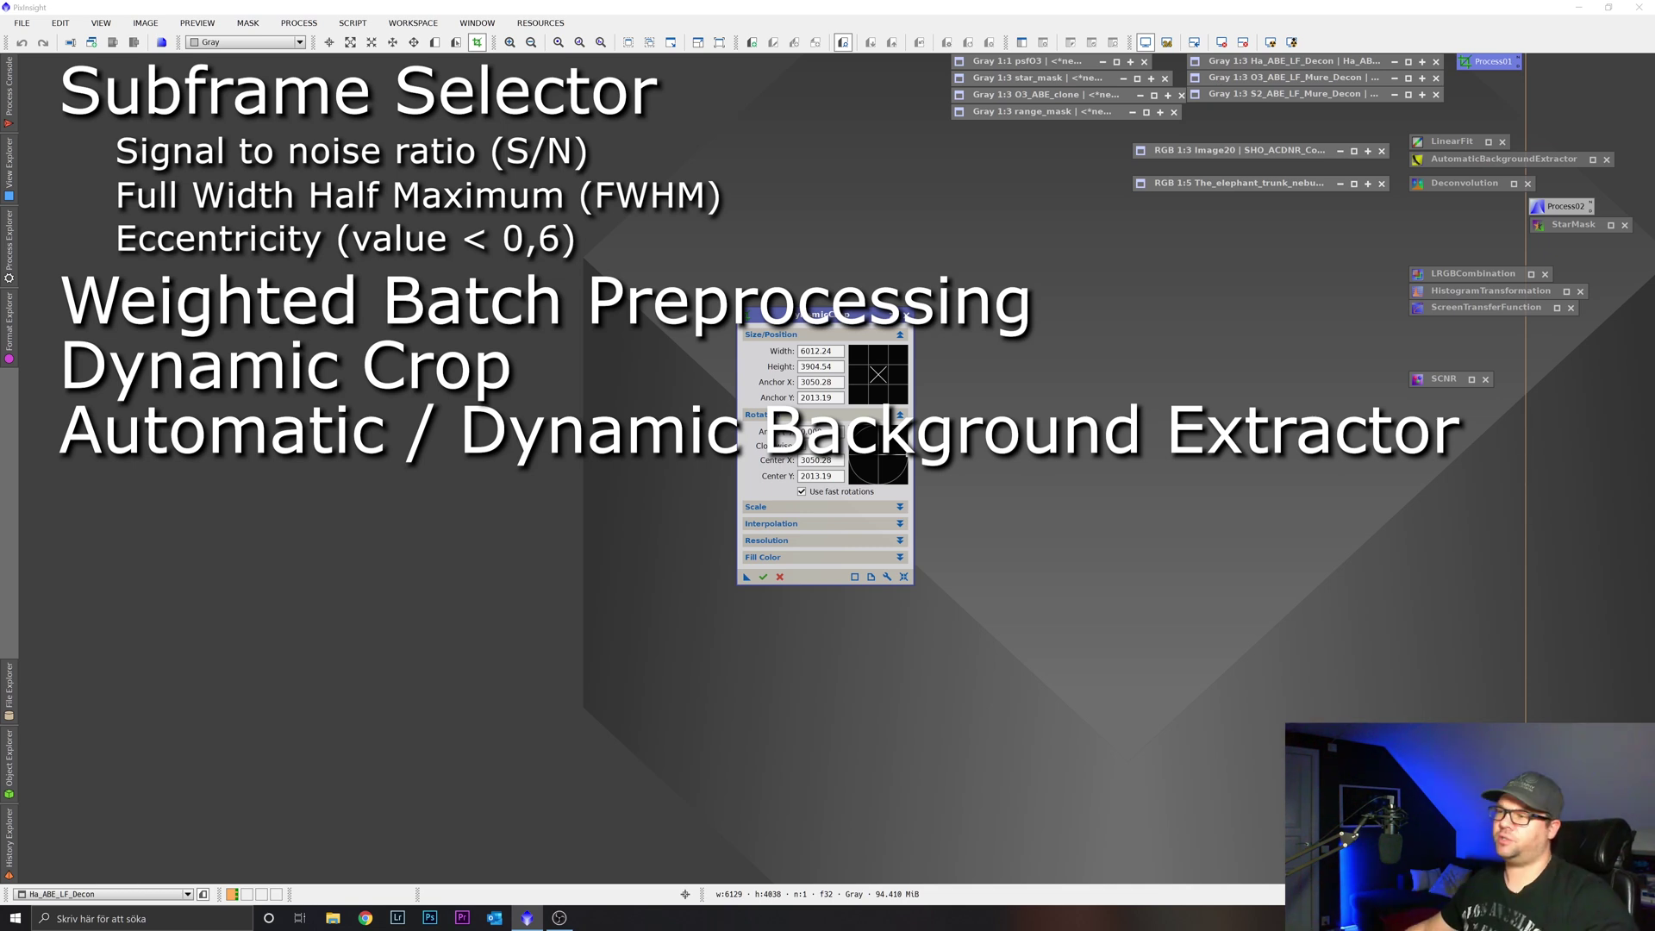
click(897, 314)
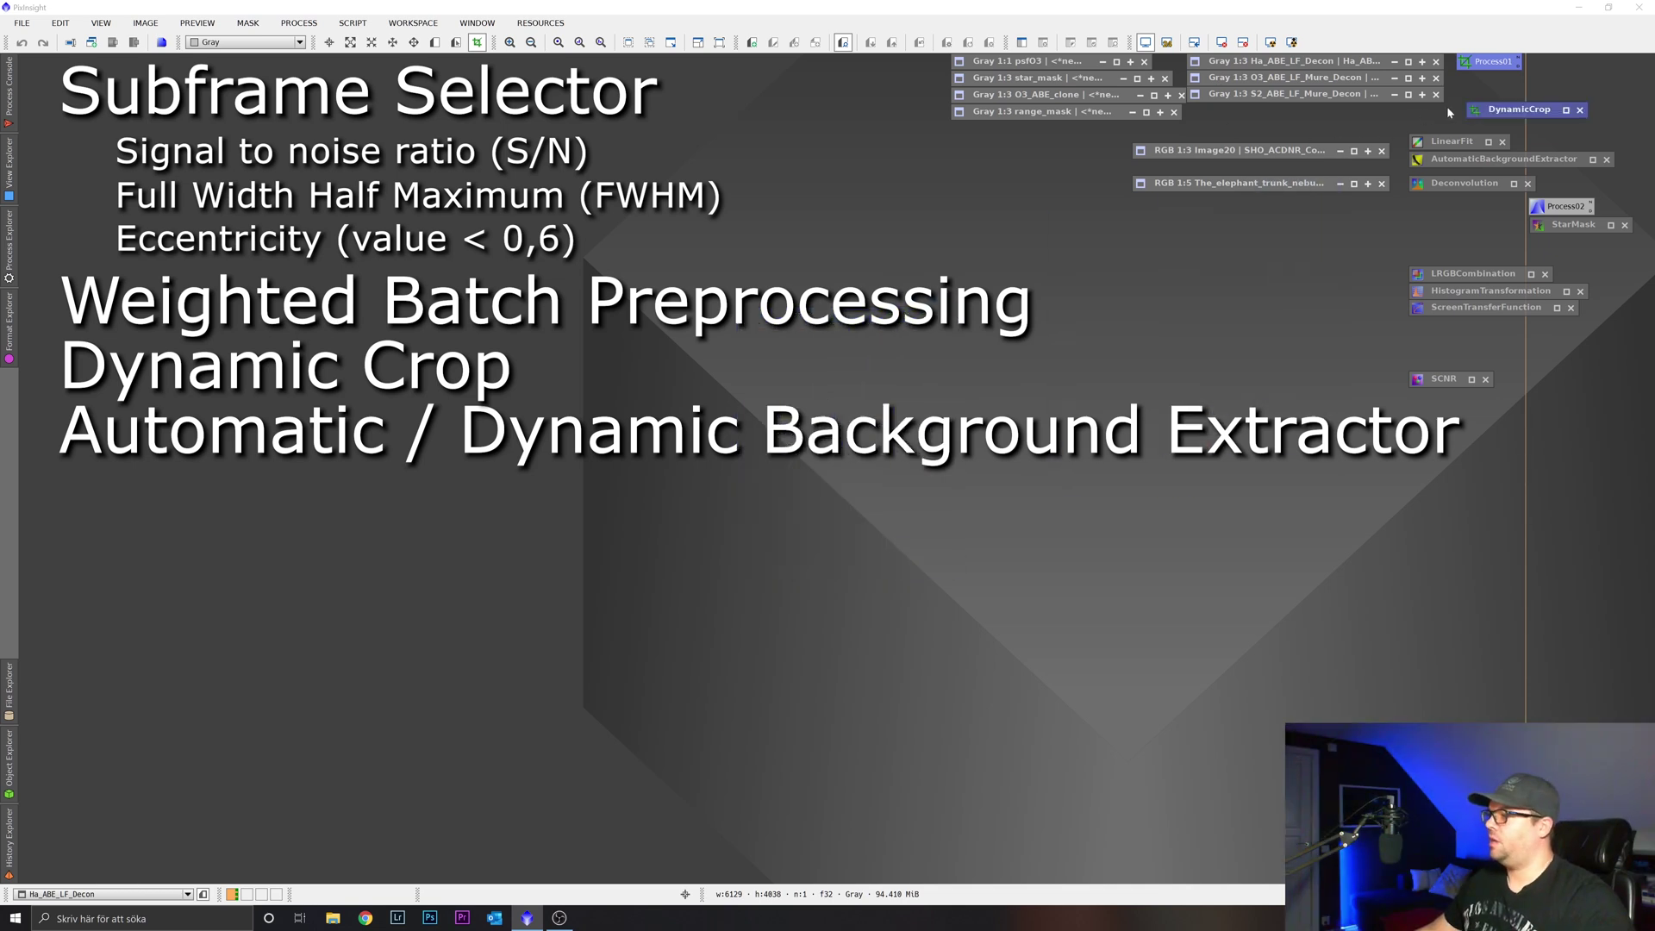
Step: Expand AutomaticBackgroundExtractor to view its sample generation and rejection settings, and close the process
double_click(1483, 162)
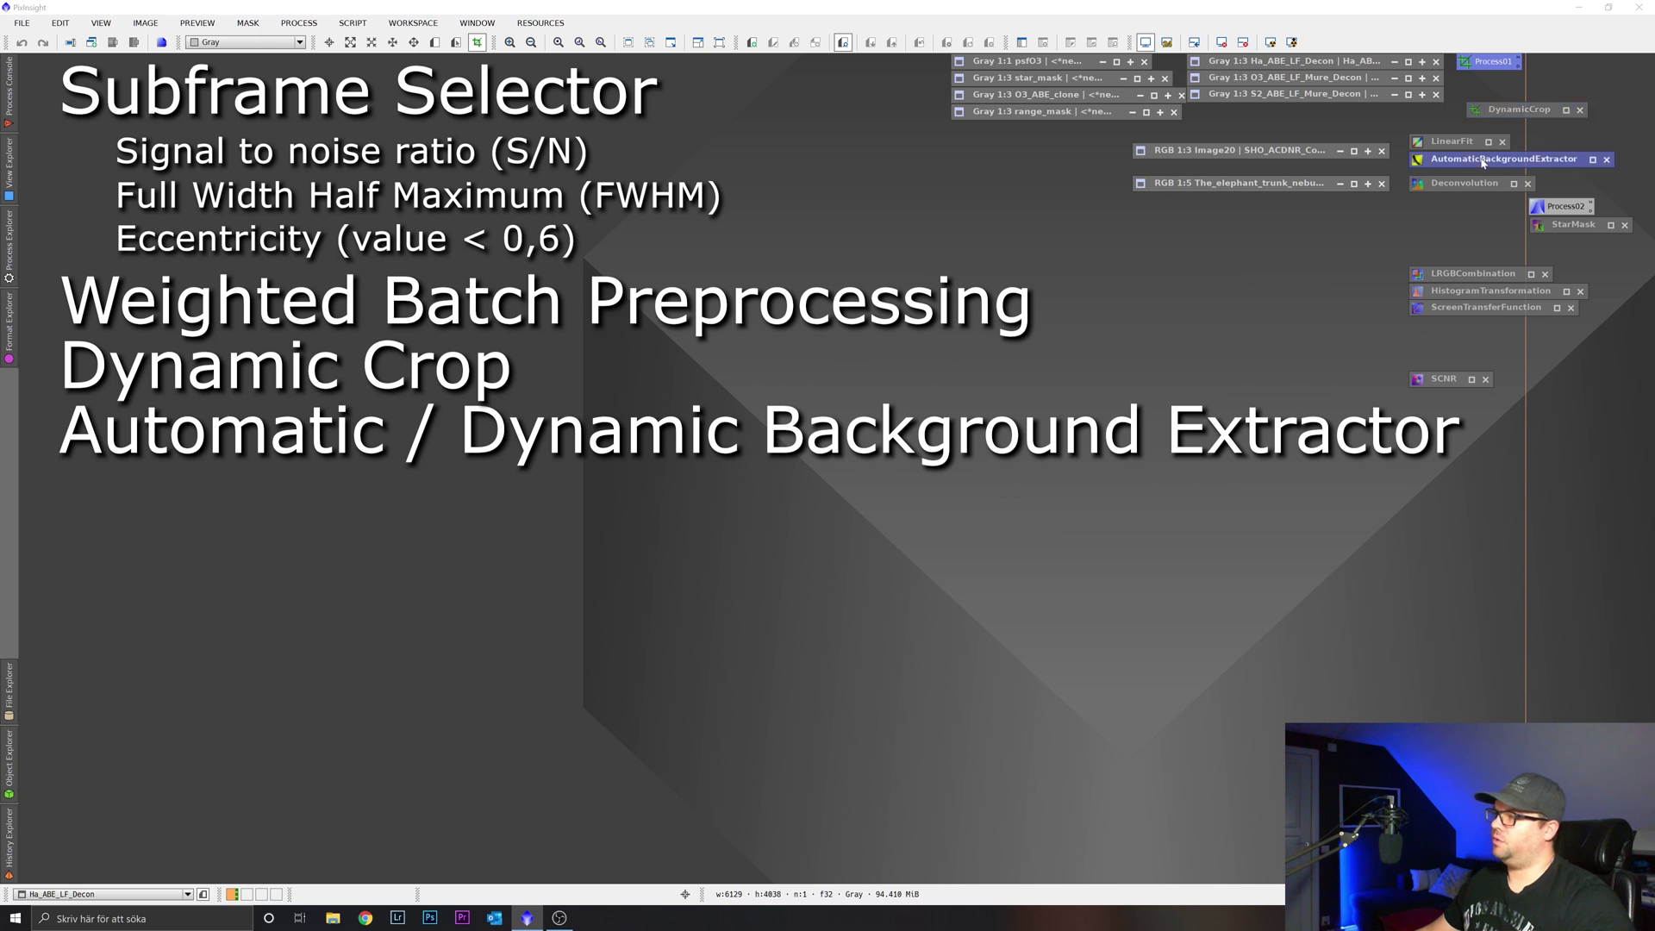
drag(1515, 448, 1214, 456)
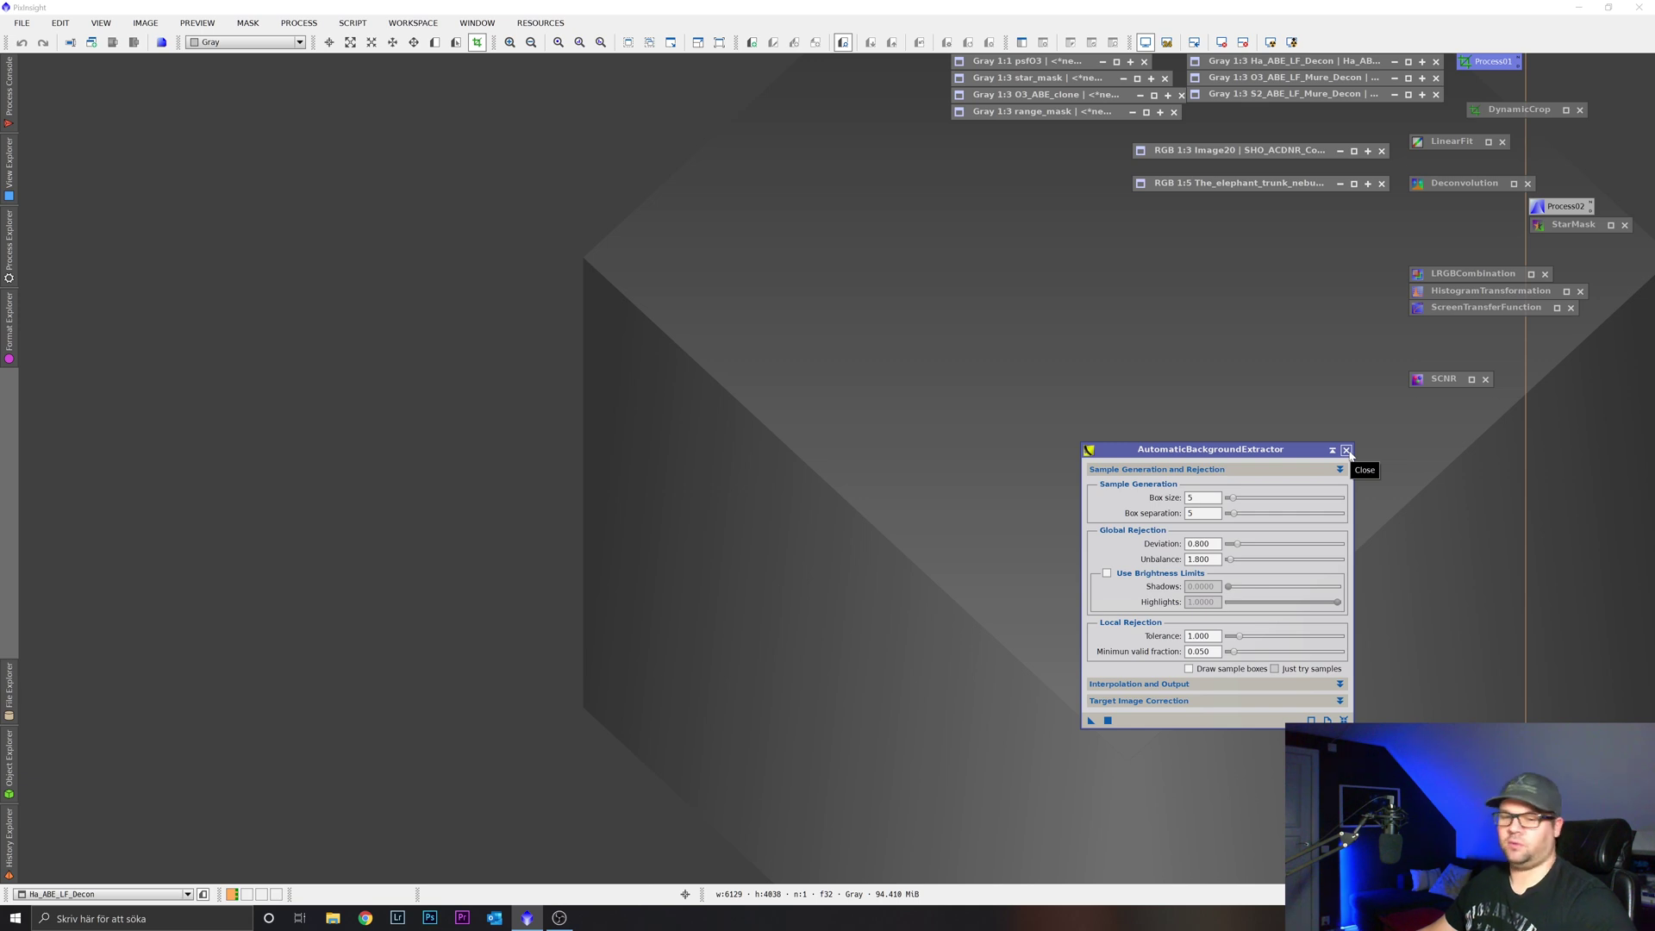
click(1347, 450)
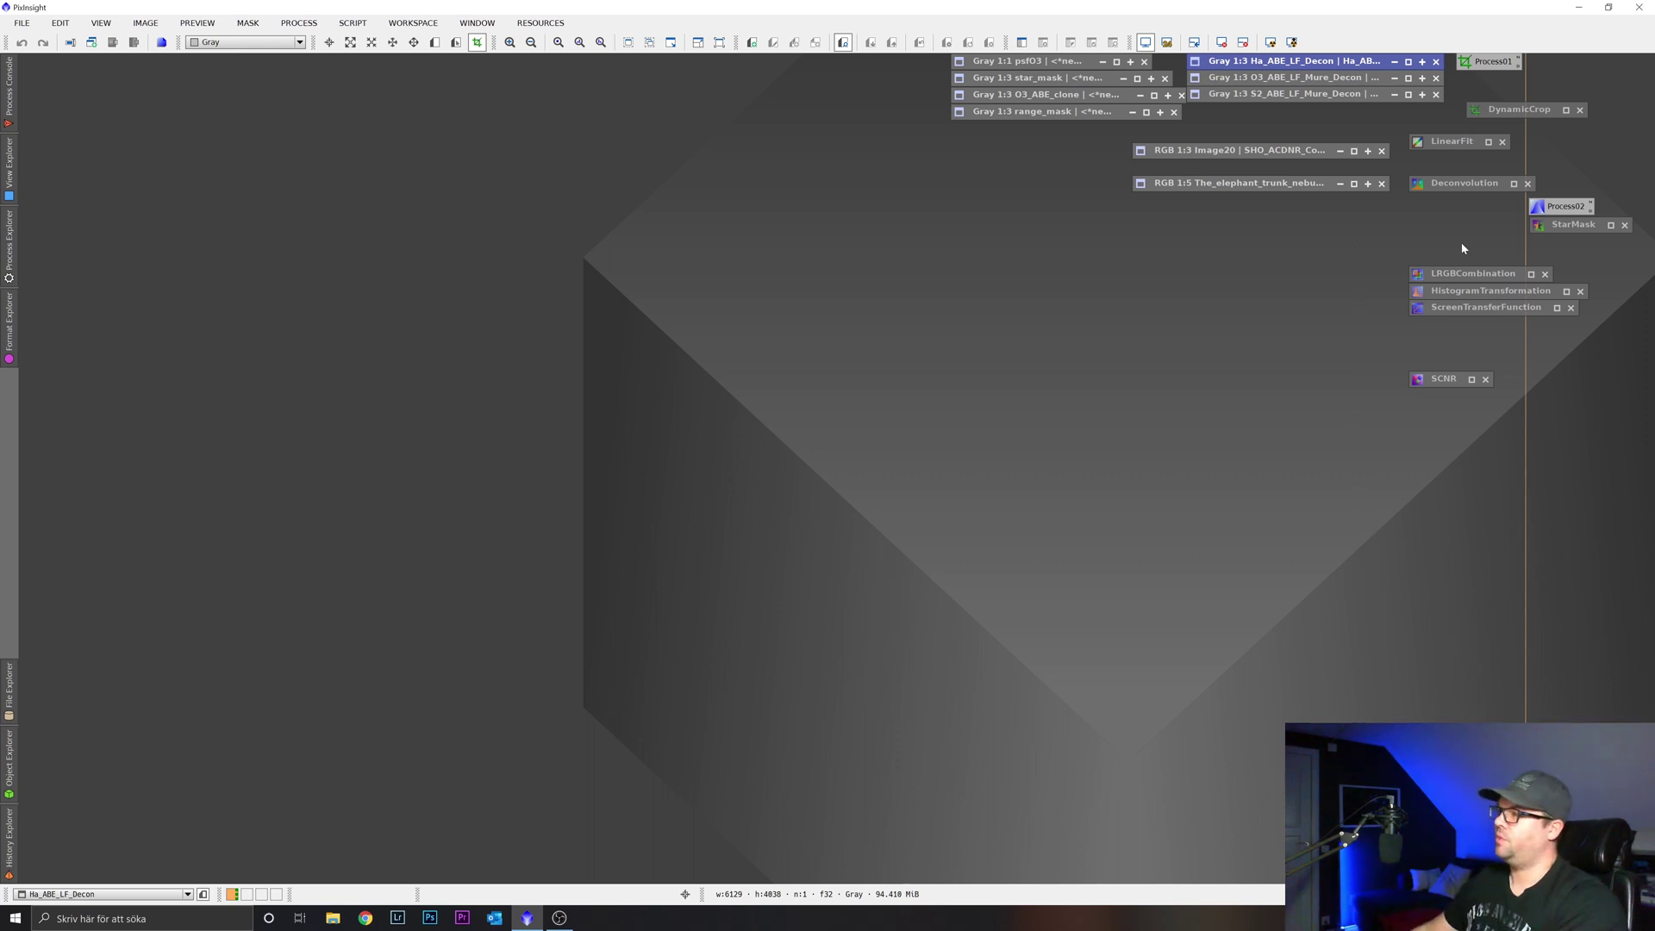
Step: Inspect the LinearFit settings, and close LinearFit and DynamicCrop, cancelling the active crop session
double_click(1451, 142)
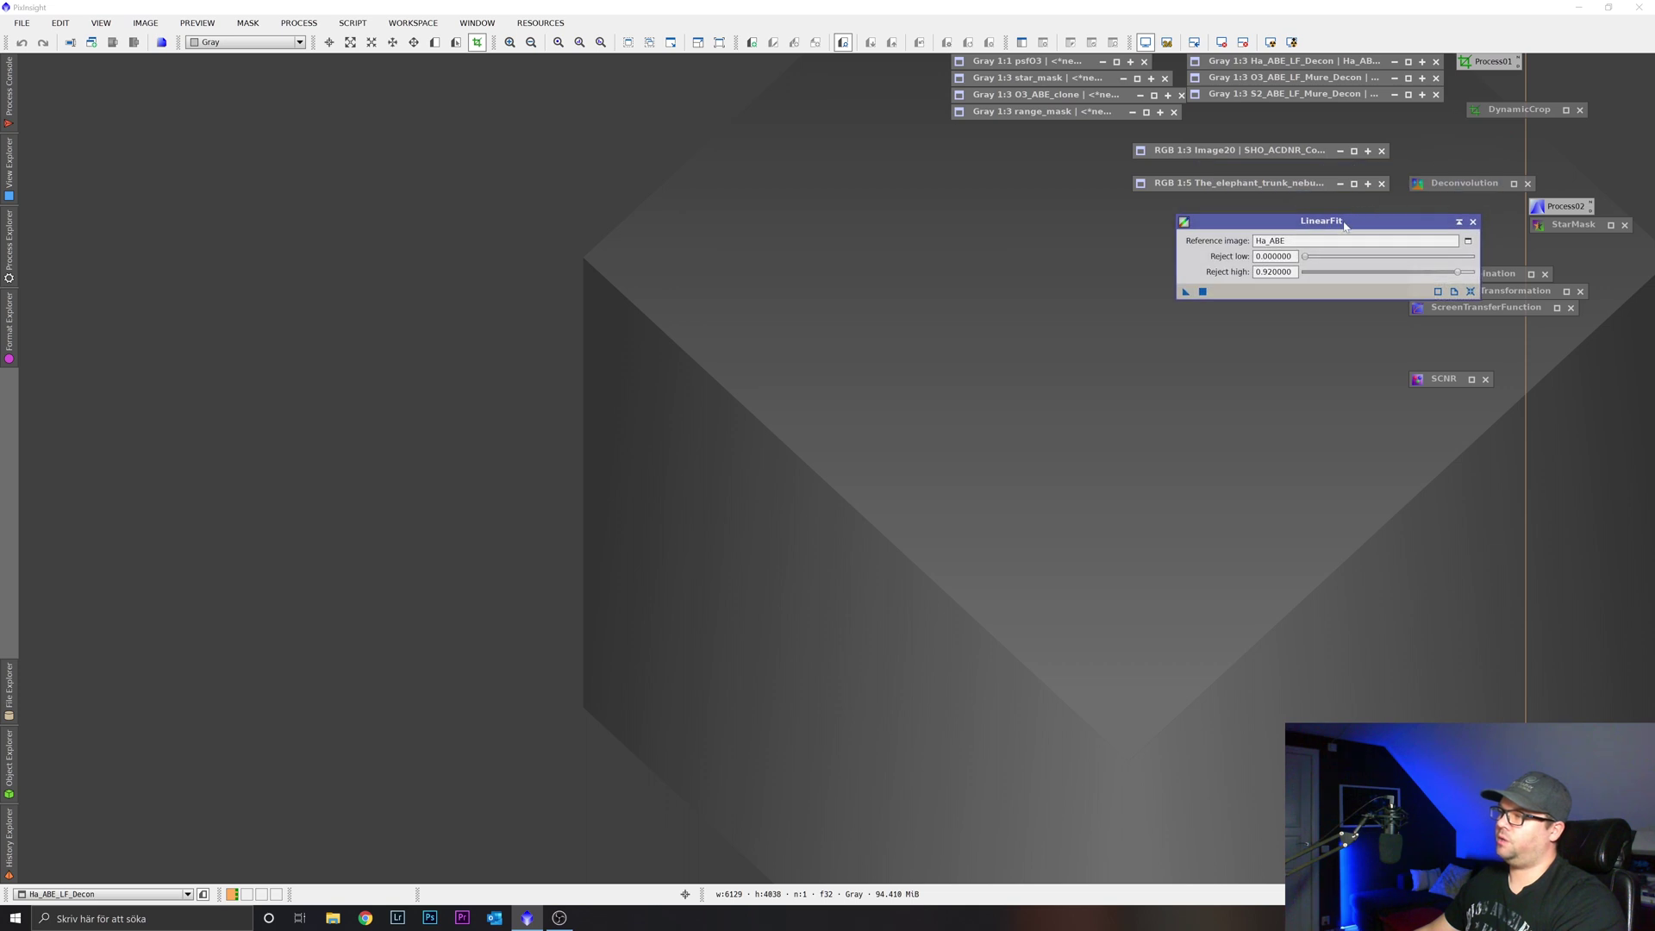
drag(1345, 224, 745, 369)
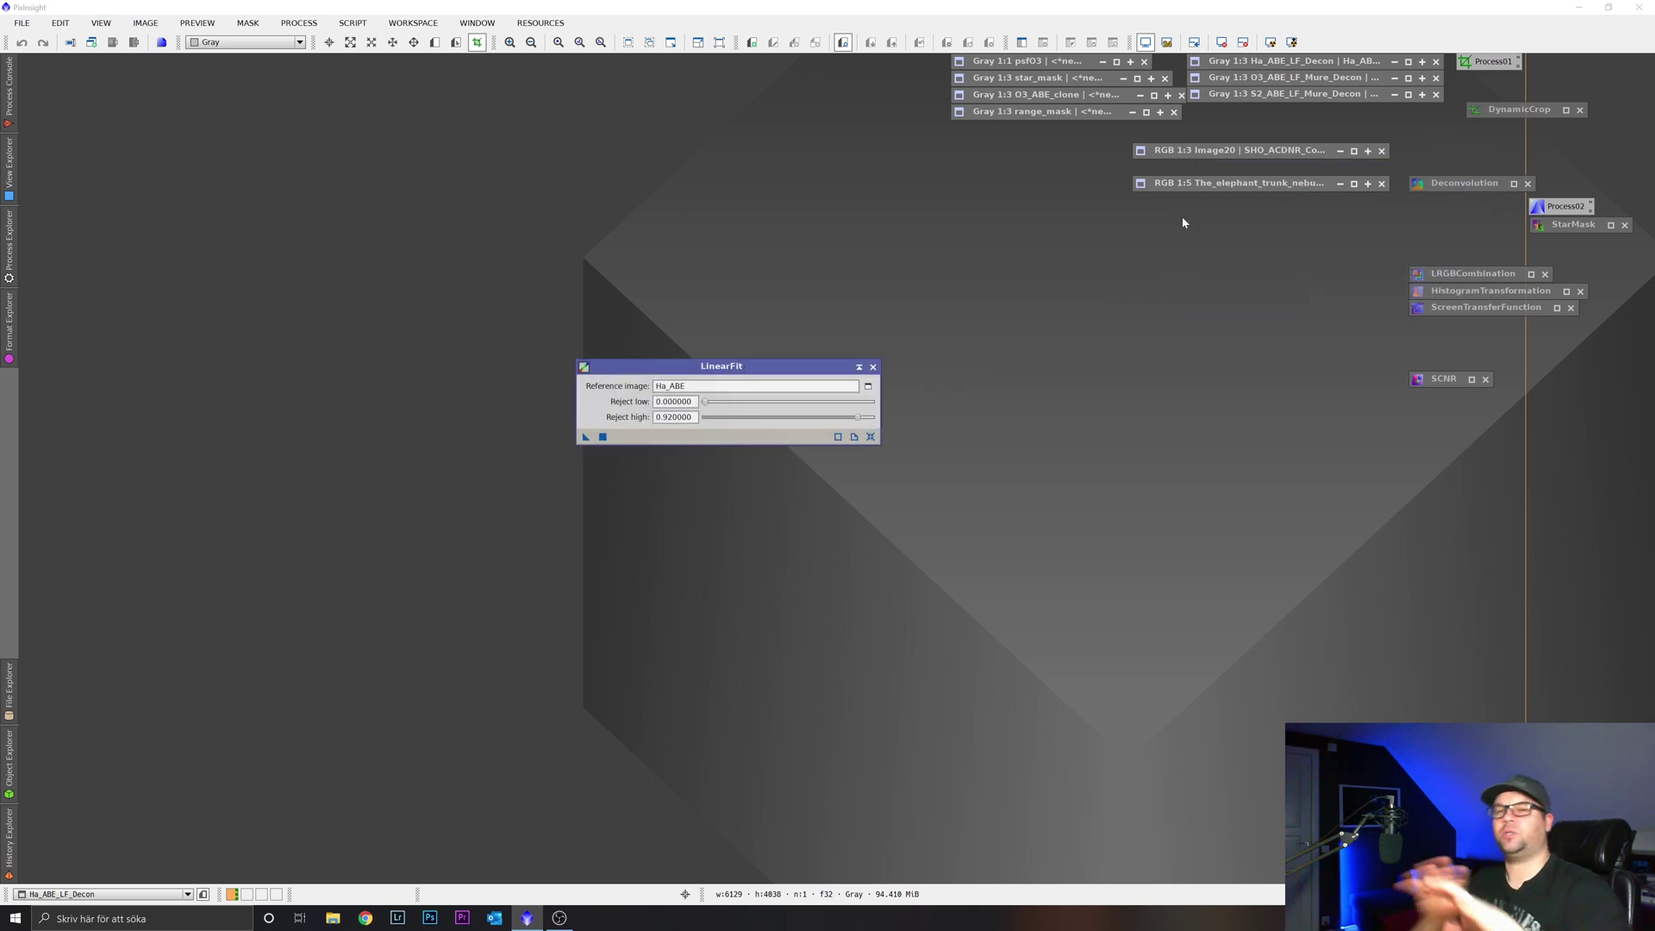
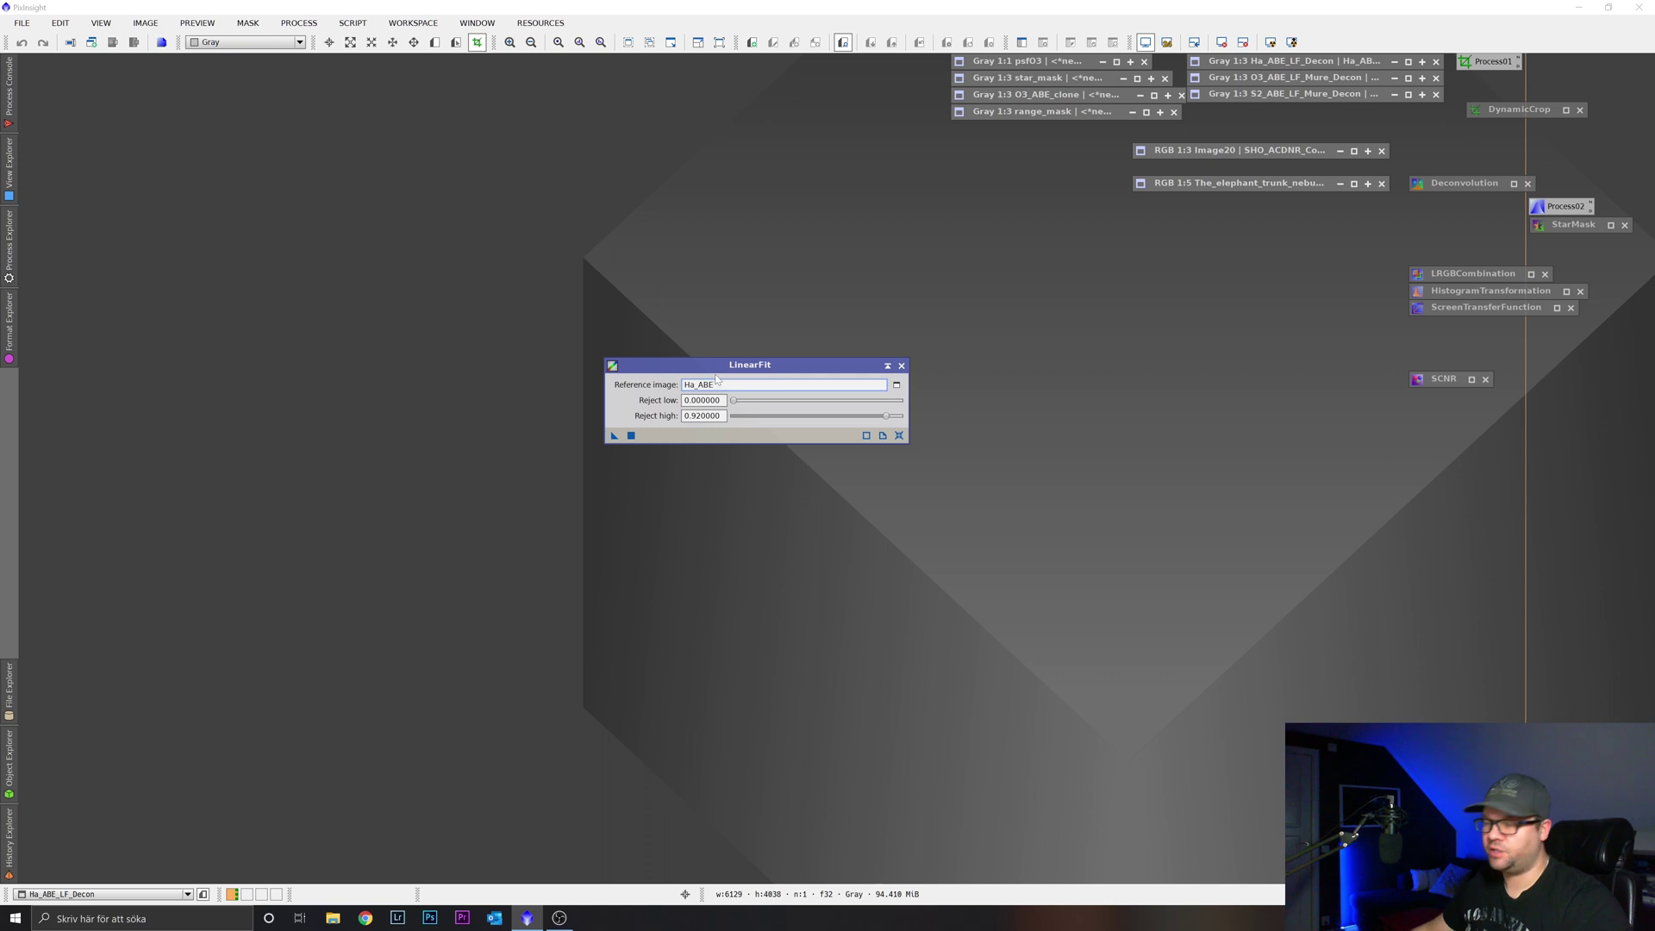
click(1580, 110)
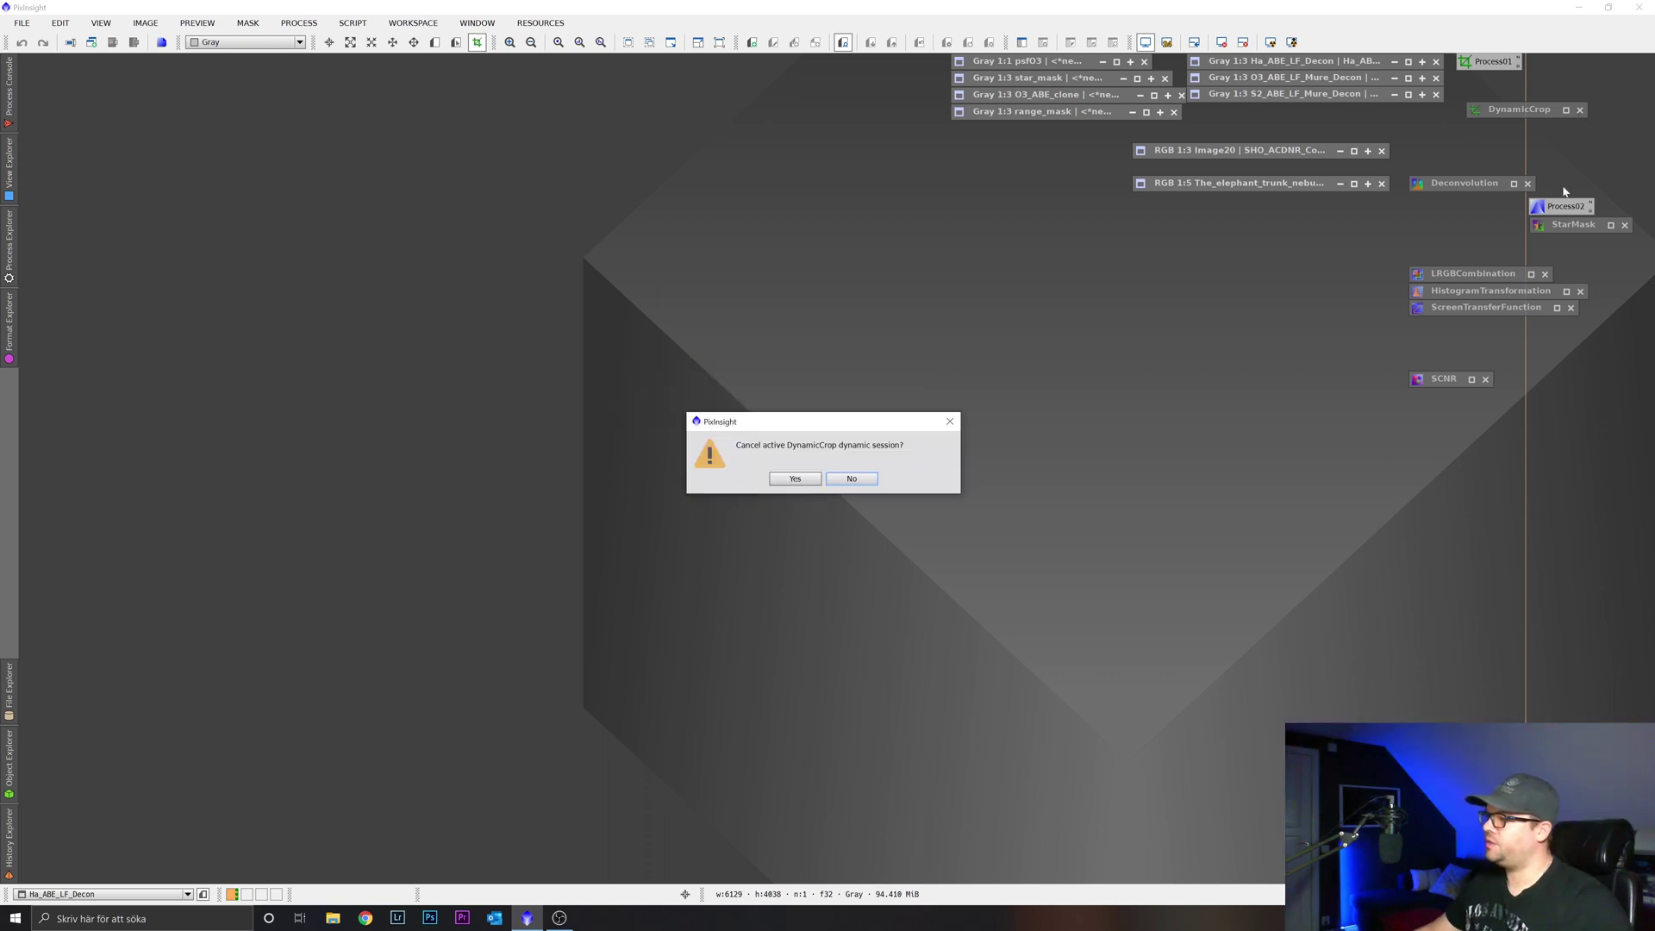
key(Return)
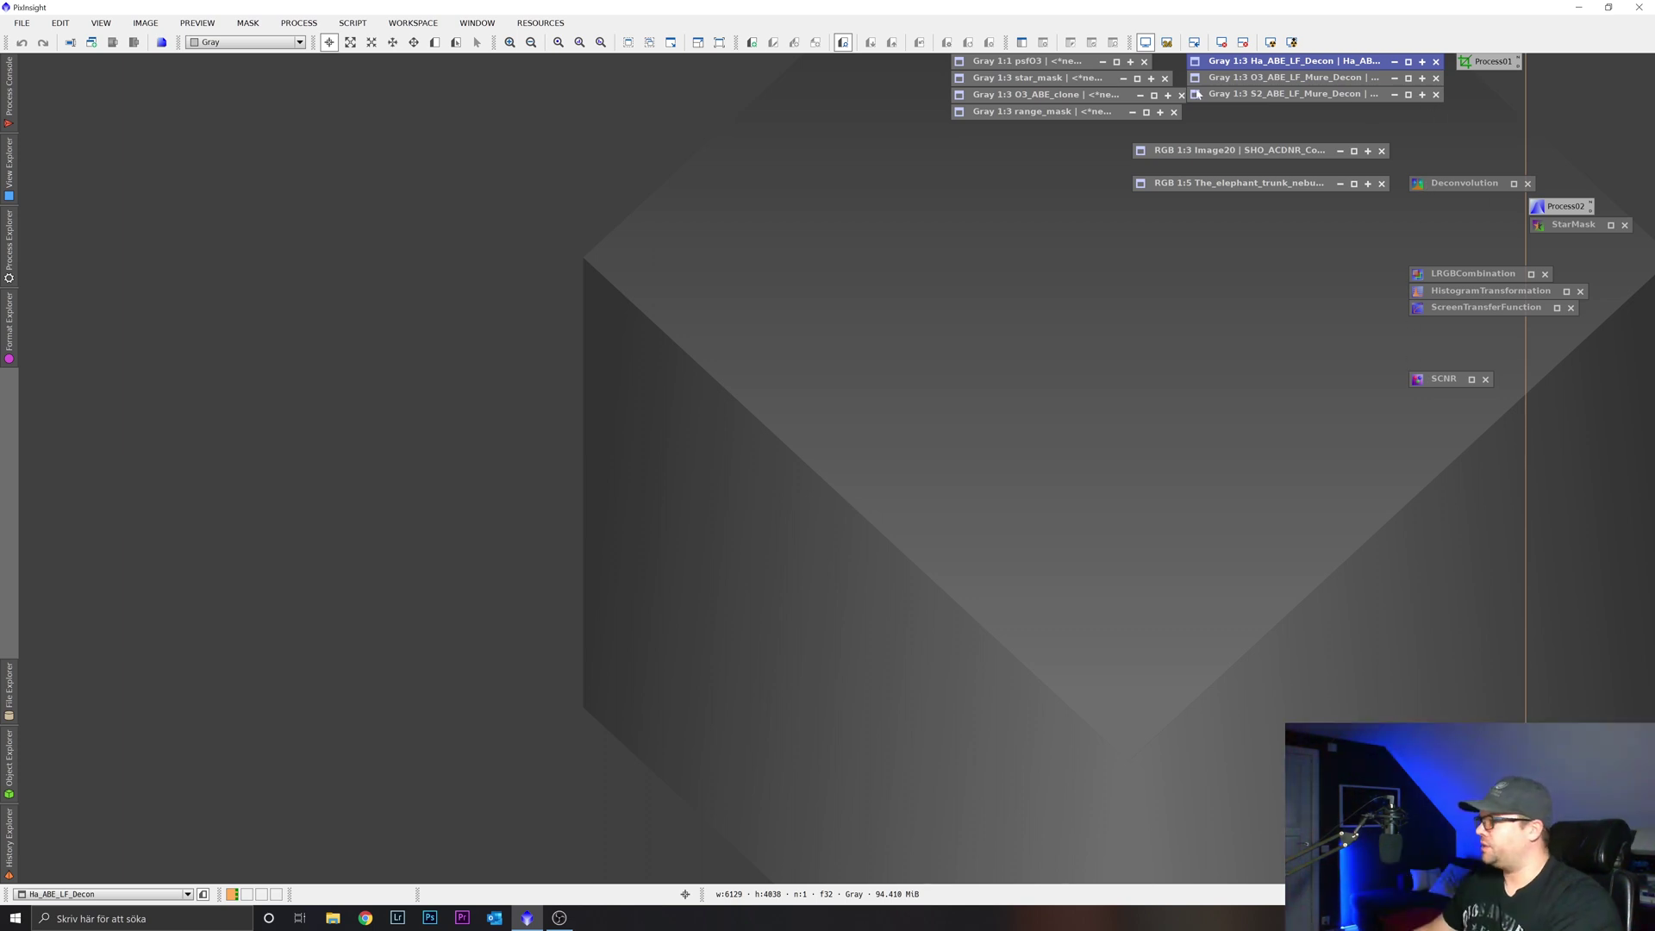
Step: Restore the psf03 image, move it into the empty workspace area and magnify it to inspect the star profile
double_click(1035, 61)
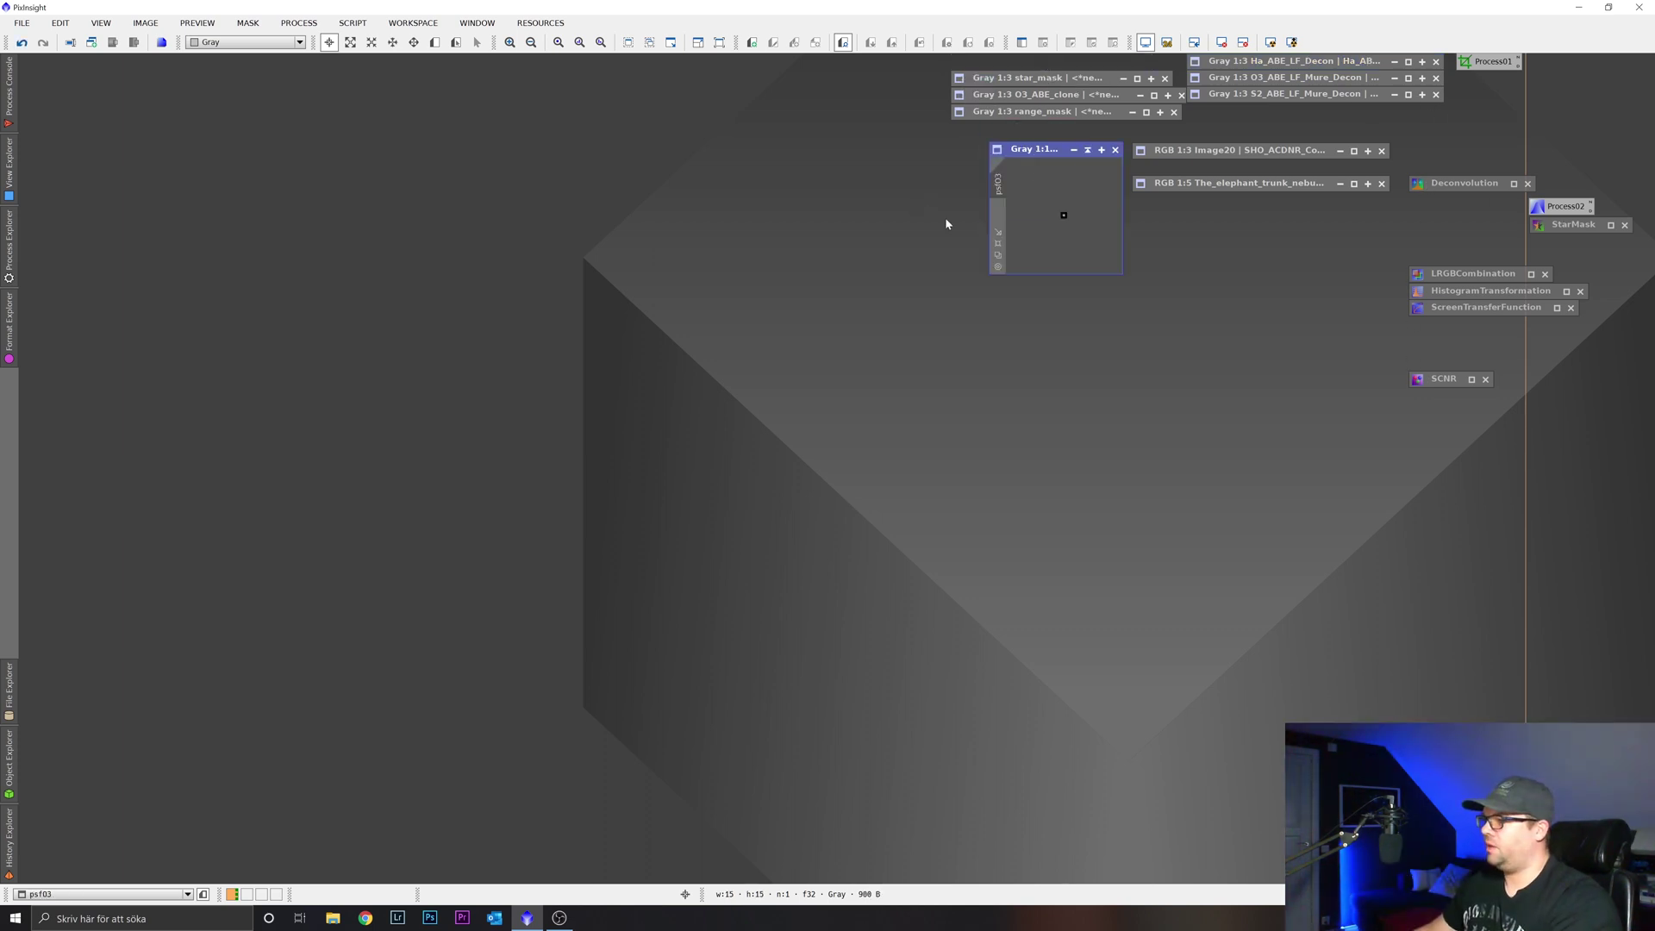
drag(1053, 149, 685, 167)
scroll(701, 223, up, 4)
scroll(702, 222, up, 7)
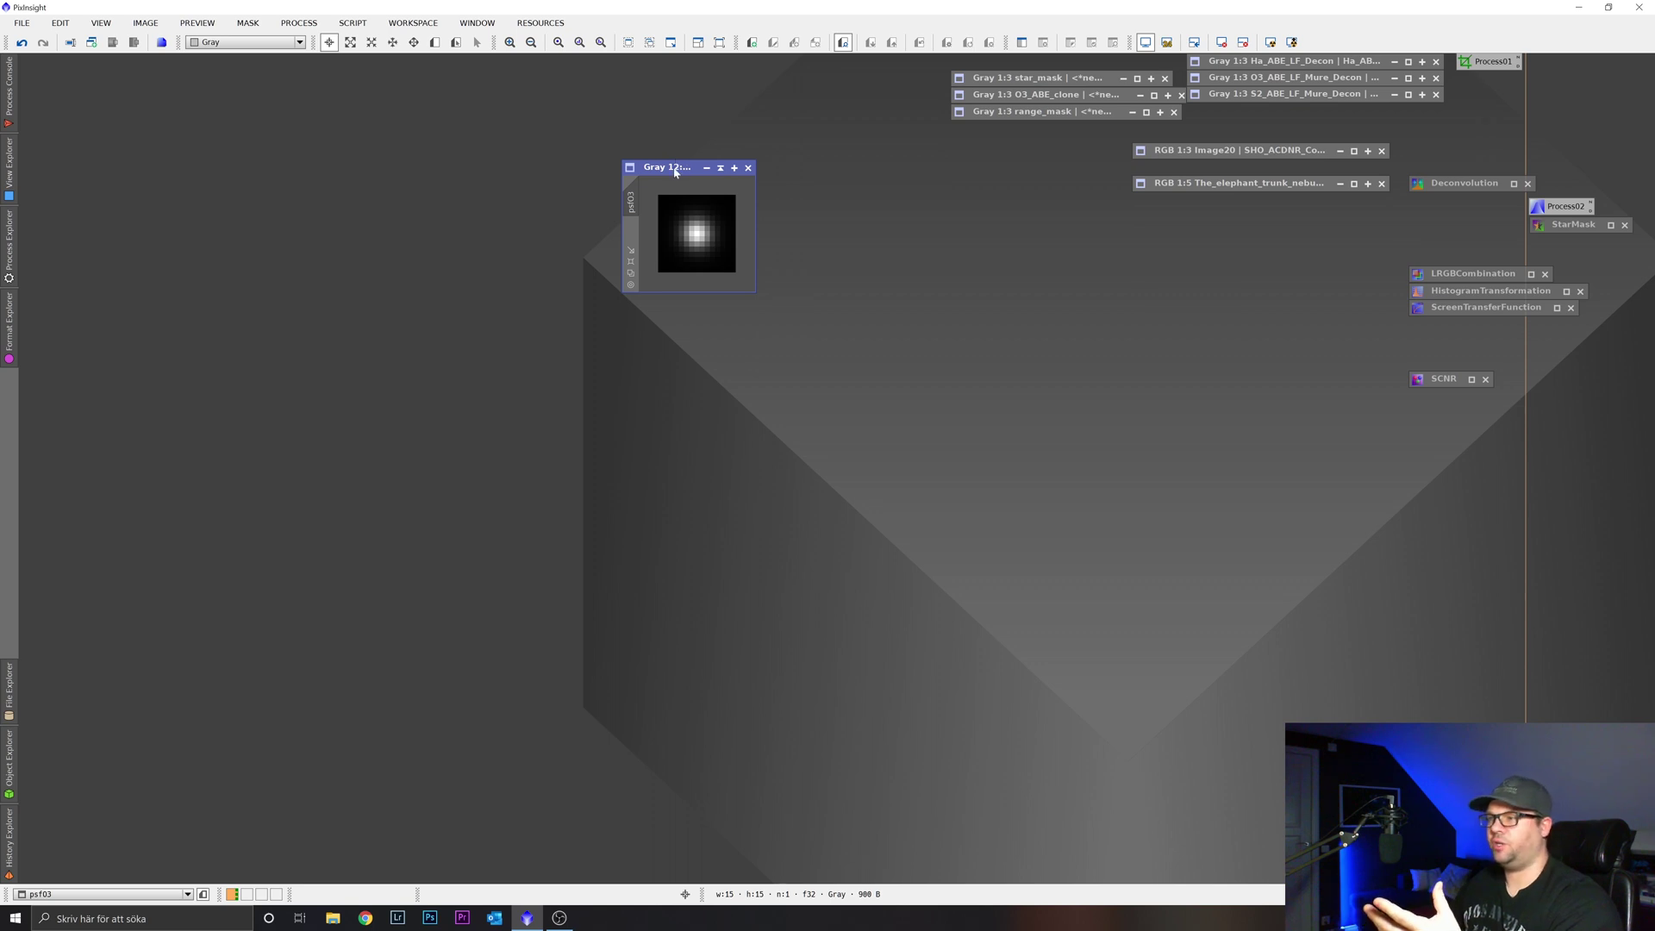
Step: Open DynamicPSF, review its PSF model options alongside the psf03 image, and close the process
drag(674, 173, 629, 223)
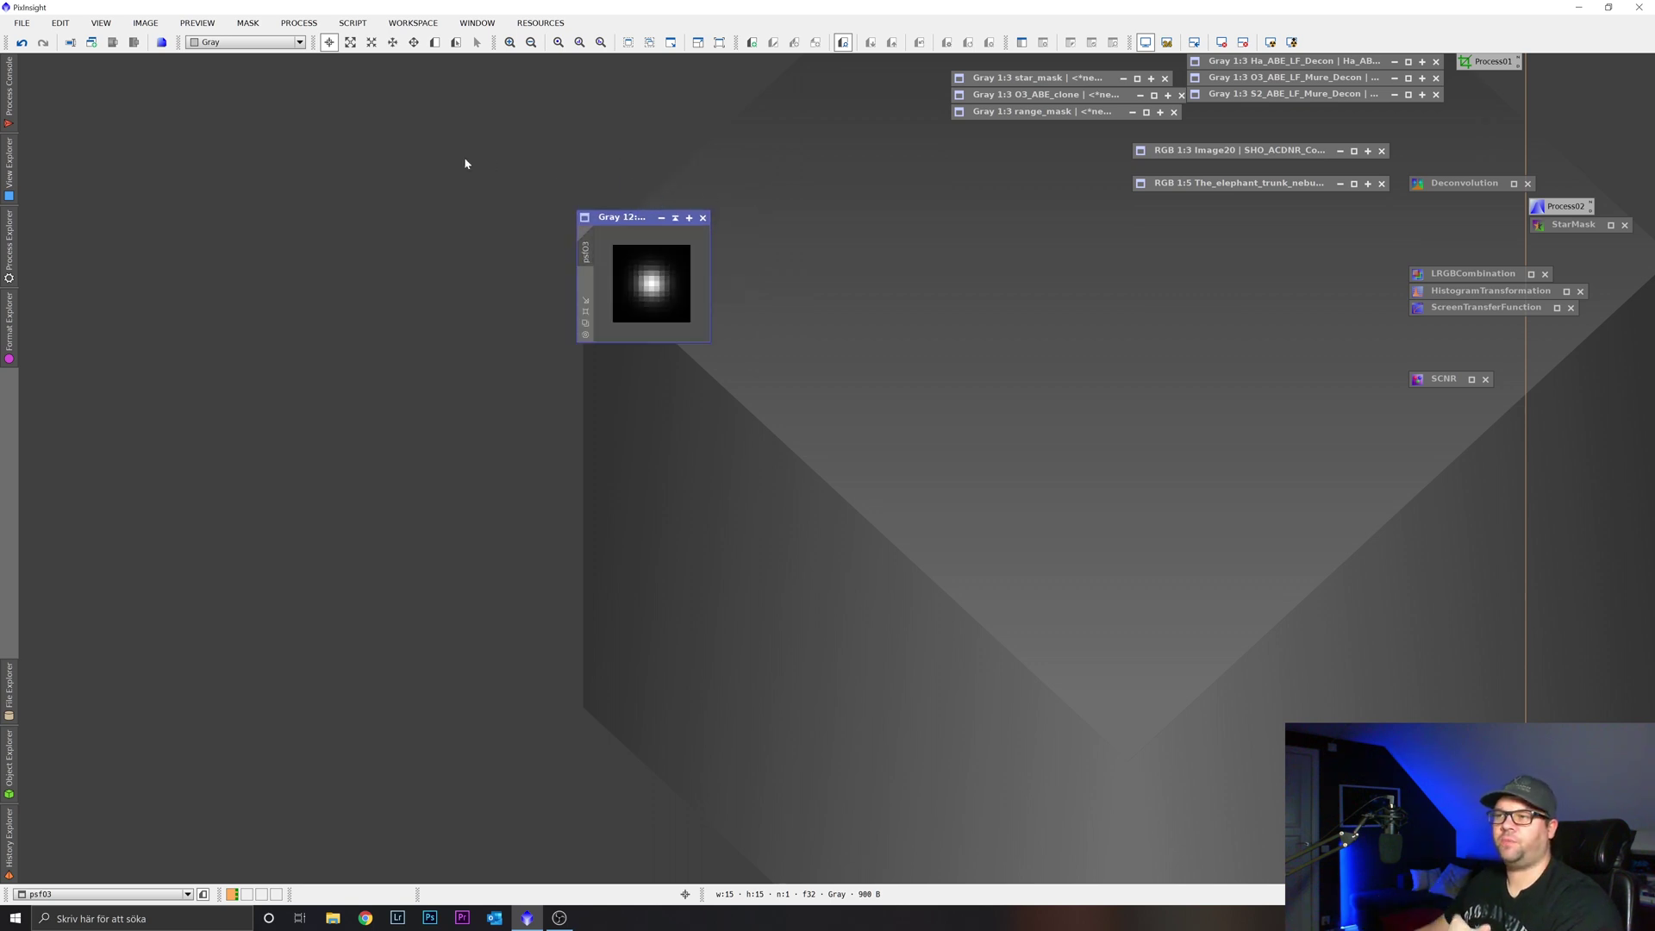
click(299, 22)
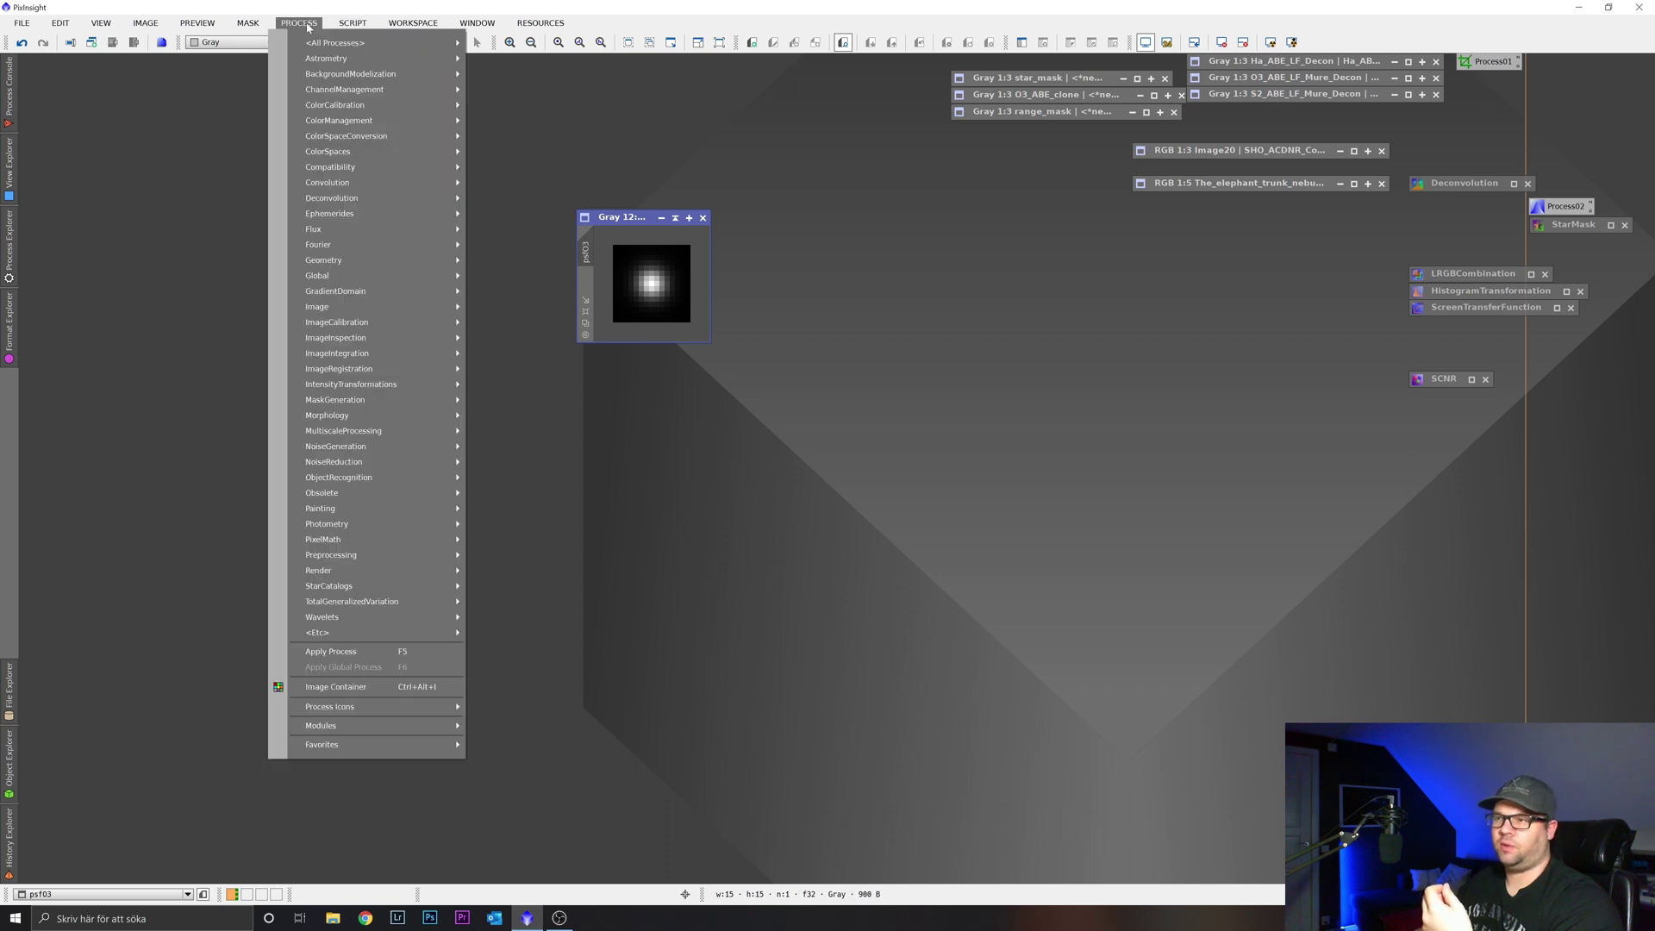
click(362, 140)
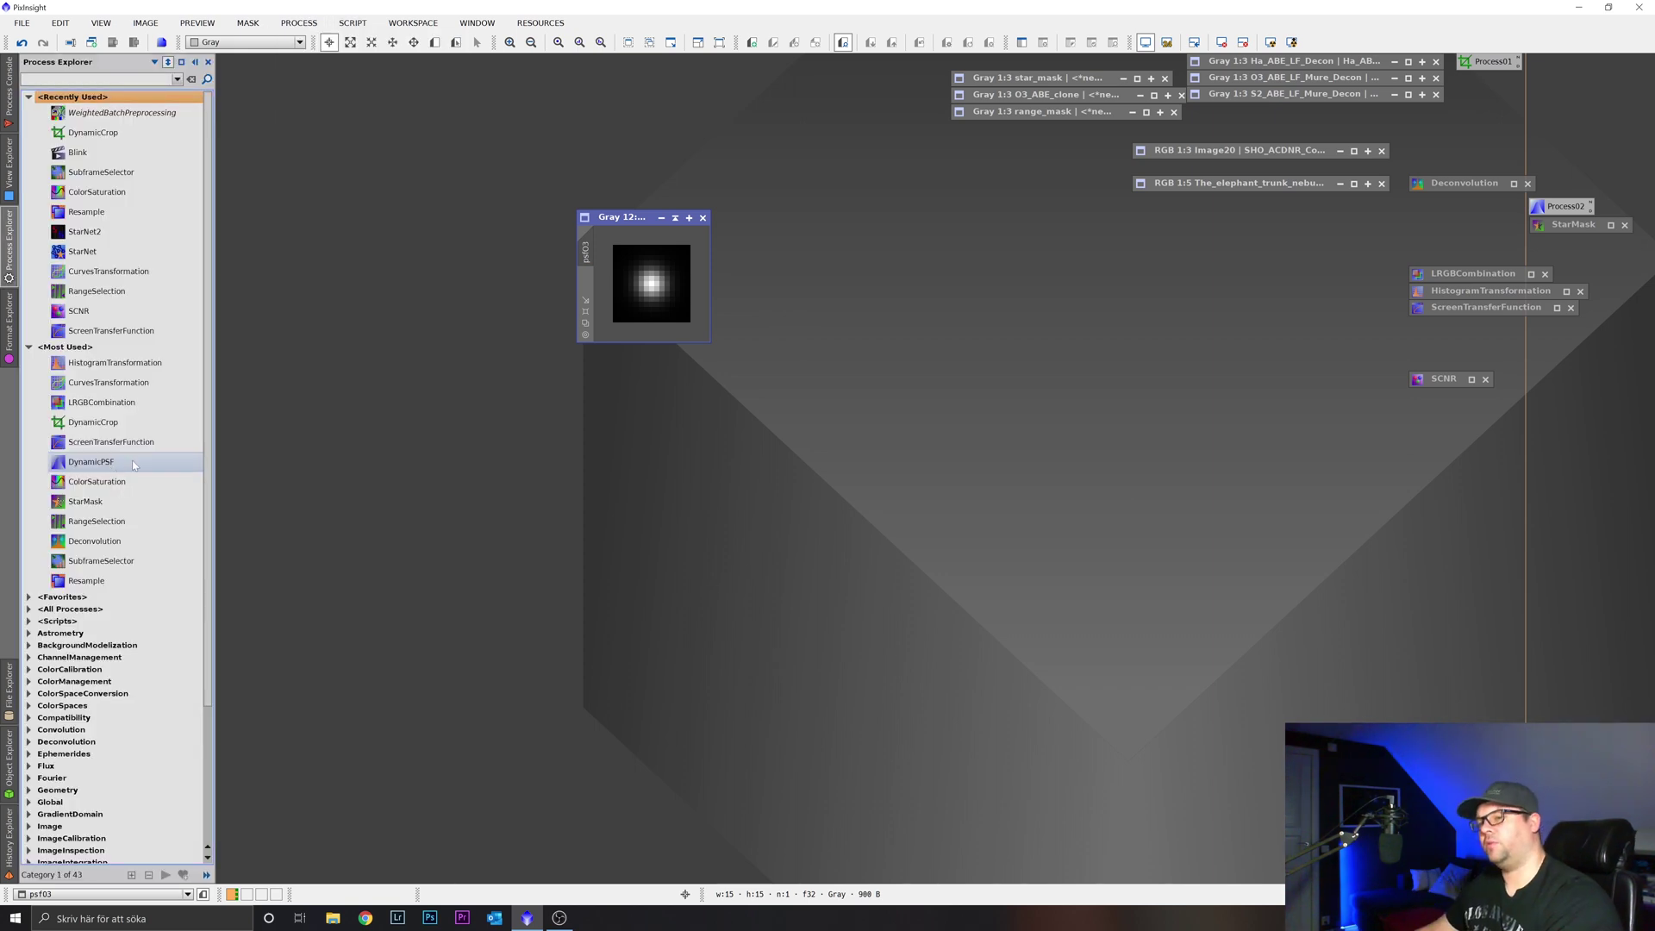
double_click(134, 464)
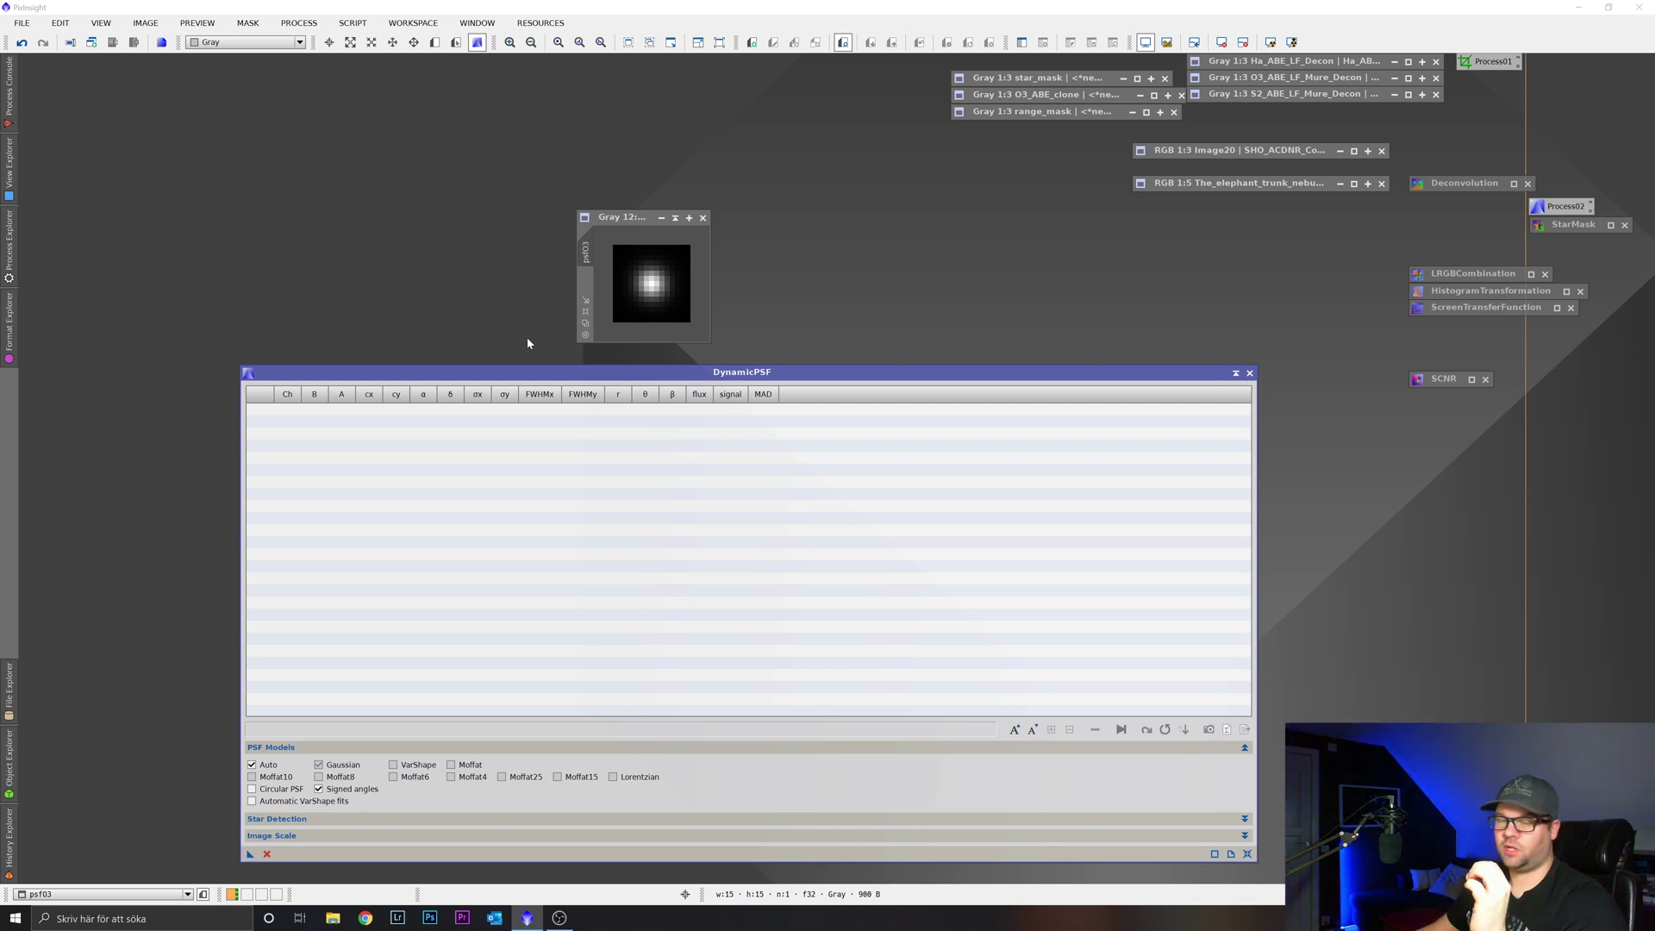
drag(713, 374, 663, 360)
drag(621, 217, 708, 77)
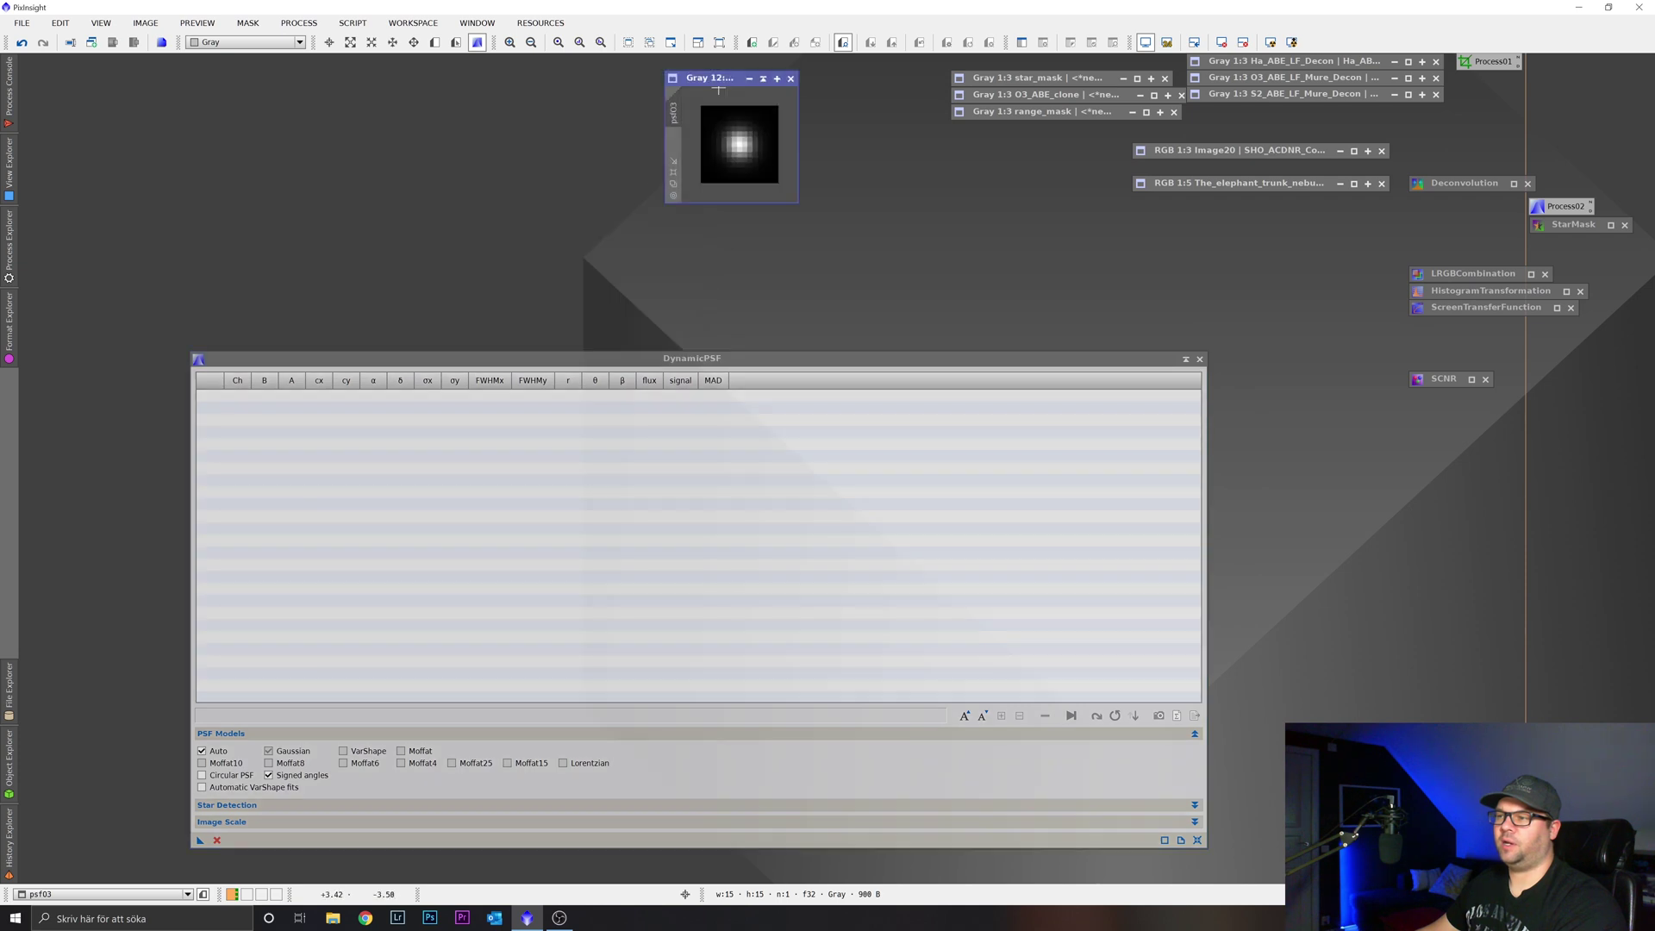
drag(656, 358, 660, 248)
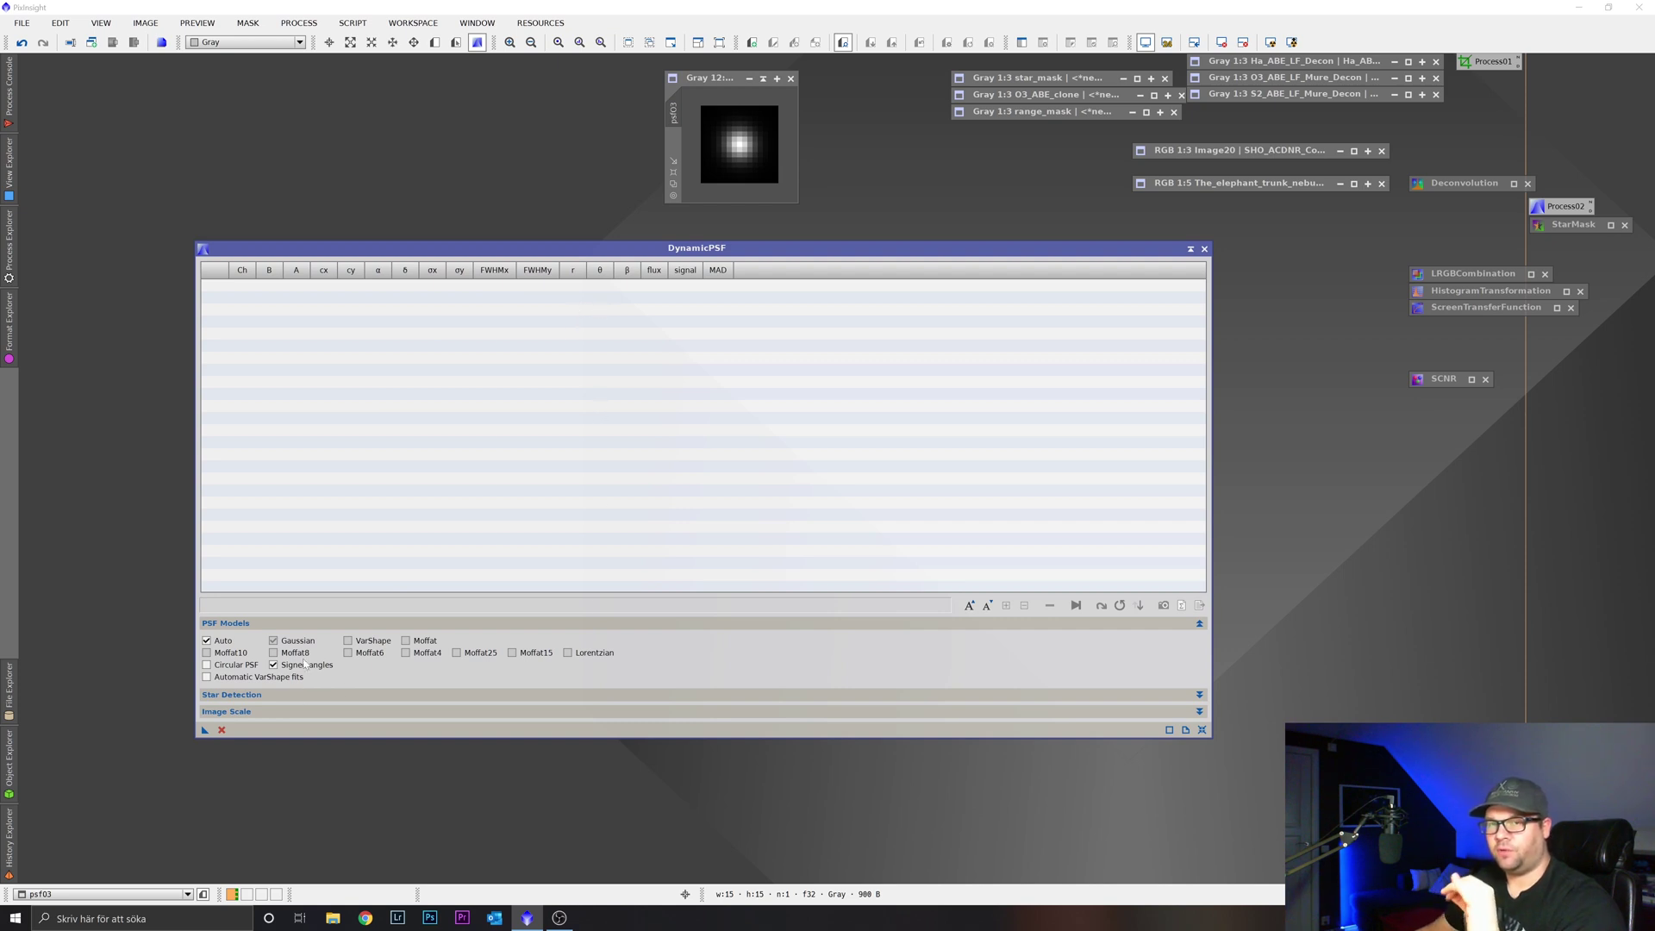
drag(876, 250, 898, 290)
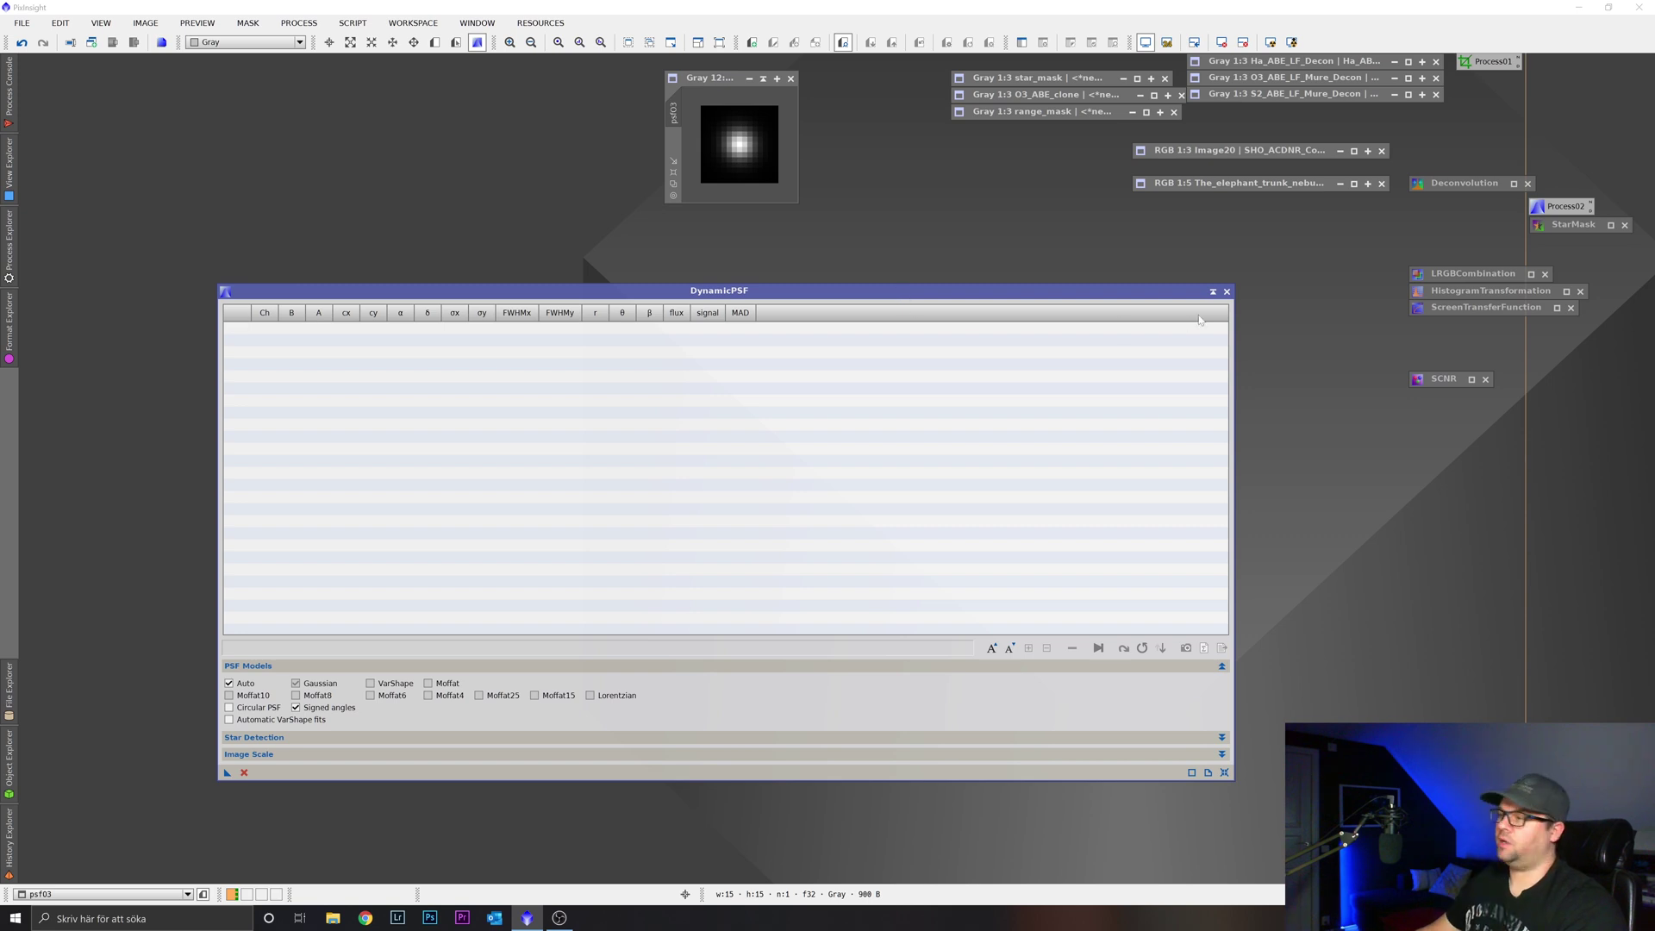
click(1226, 291)
Step: Move the psf03 image next to the collapsed star_mask window
click(718, 78)
drag(720, 82, 781, 161)
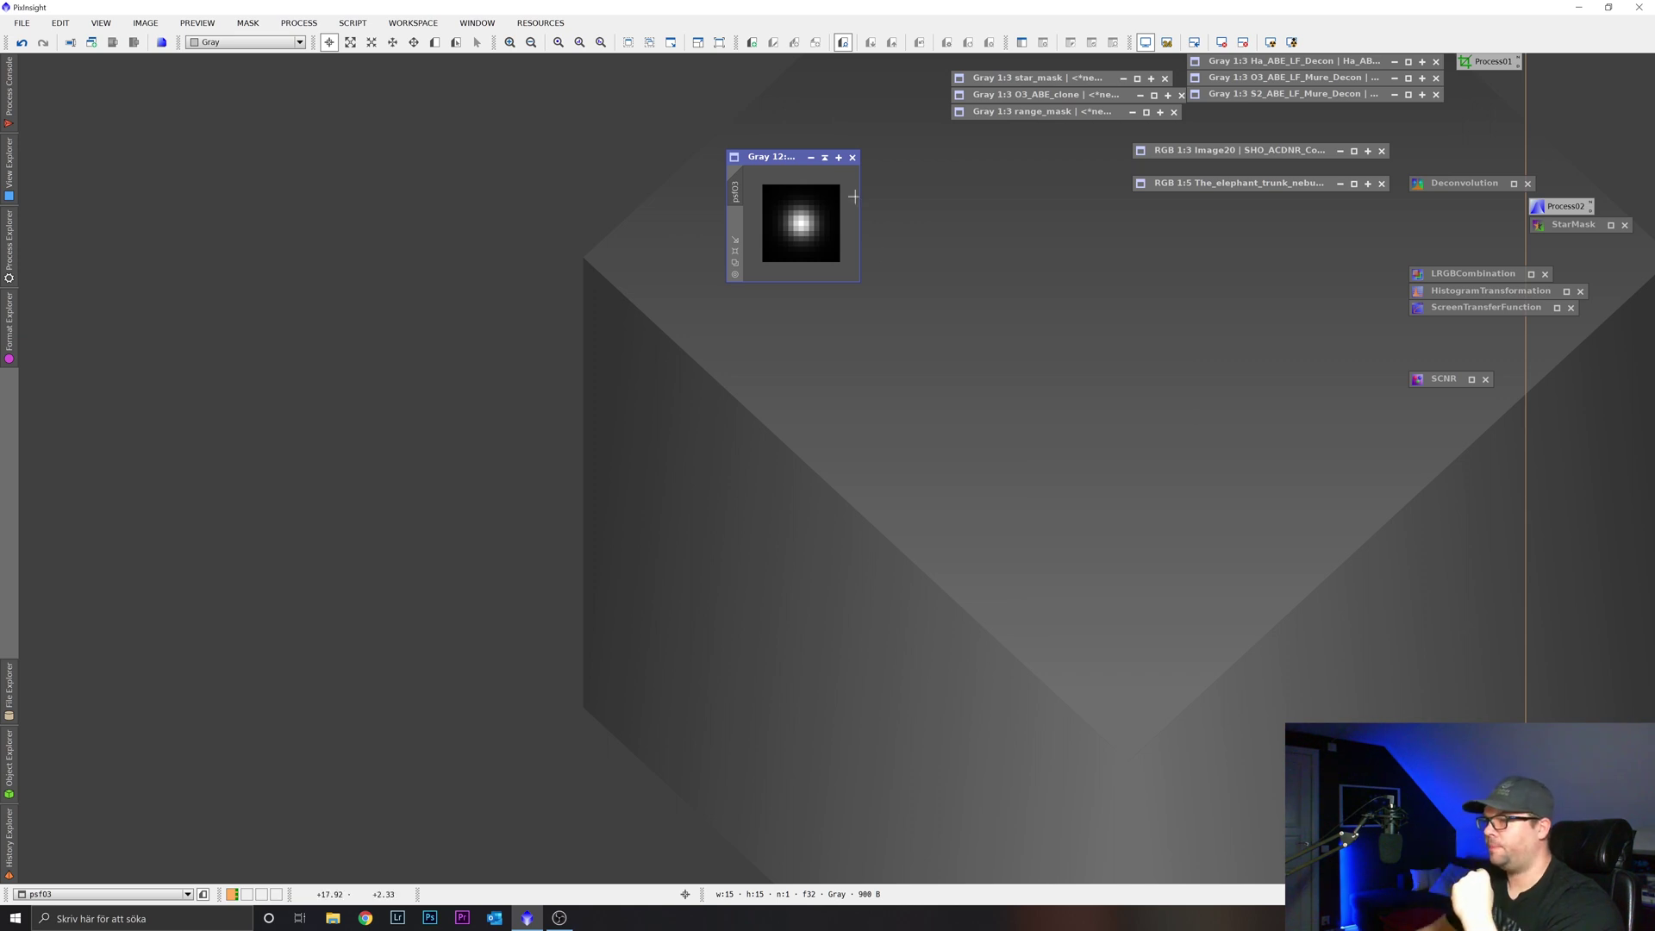
drag(768, 157, 825, 80)
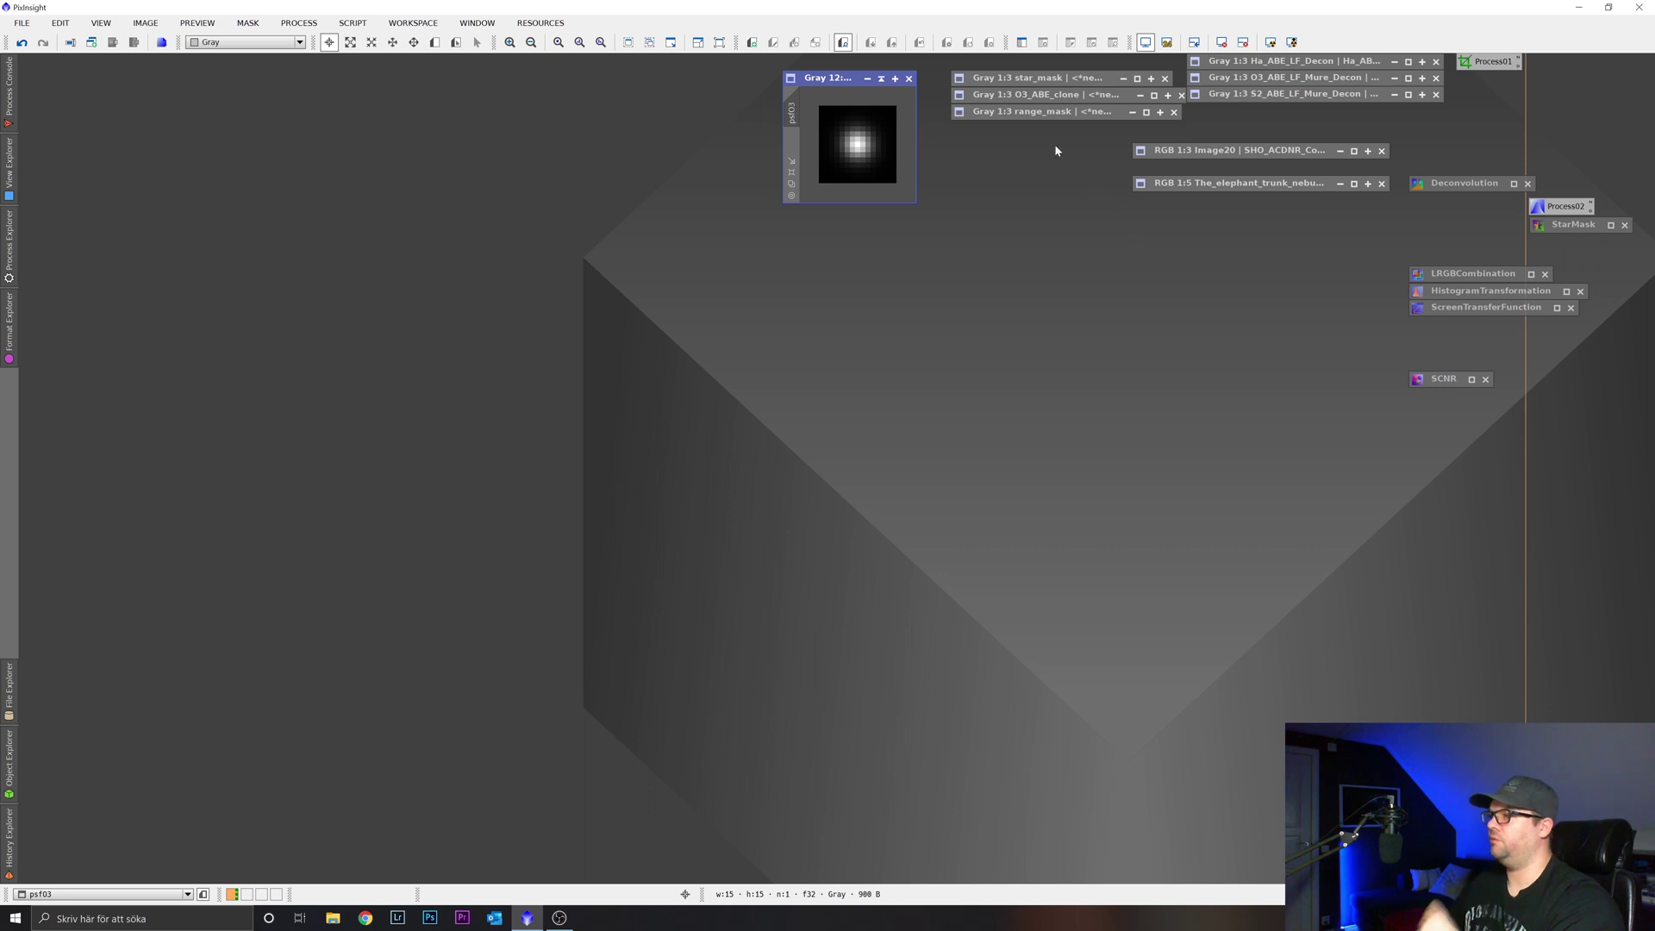
Step: Restore the star_mask, O3_ABE_clone and range_mask images in turn to inspect them, collapsing each one again
double_click(1045, 77)
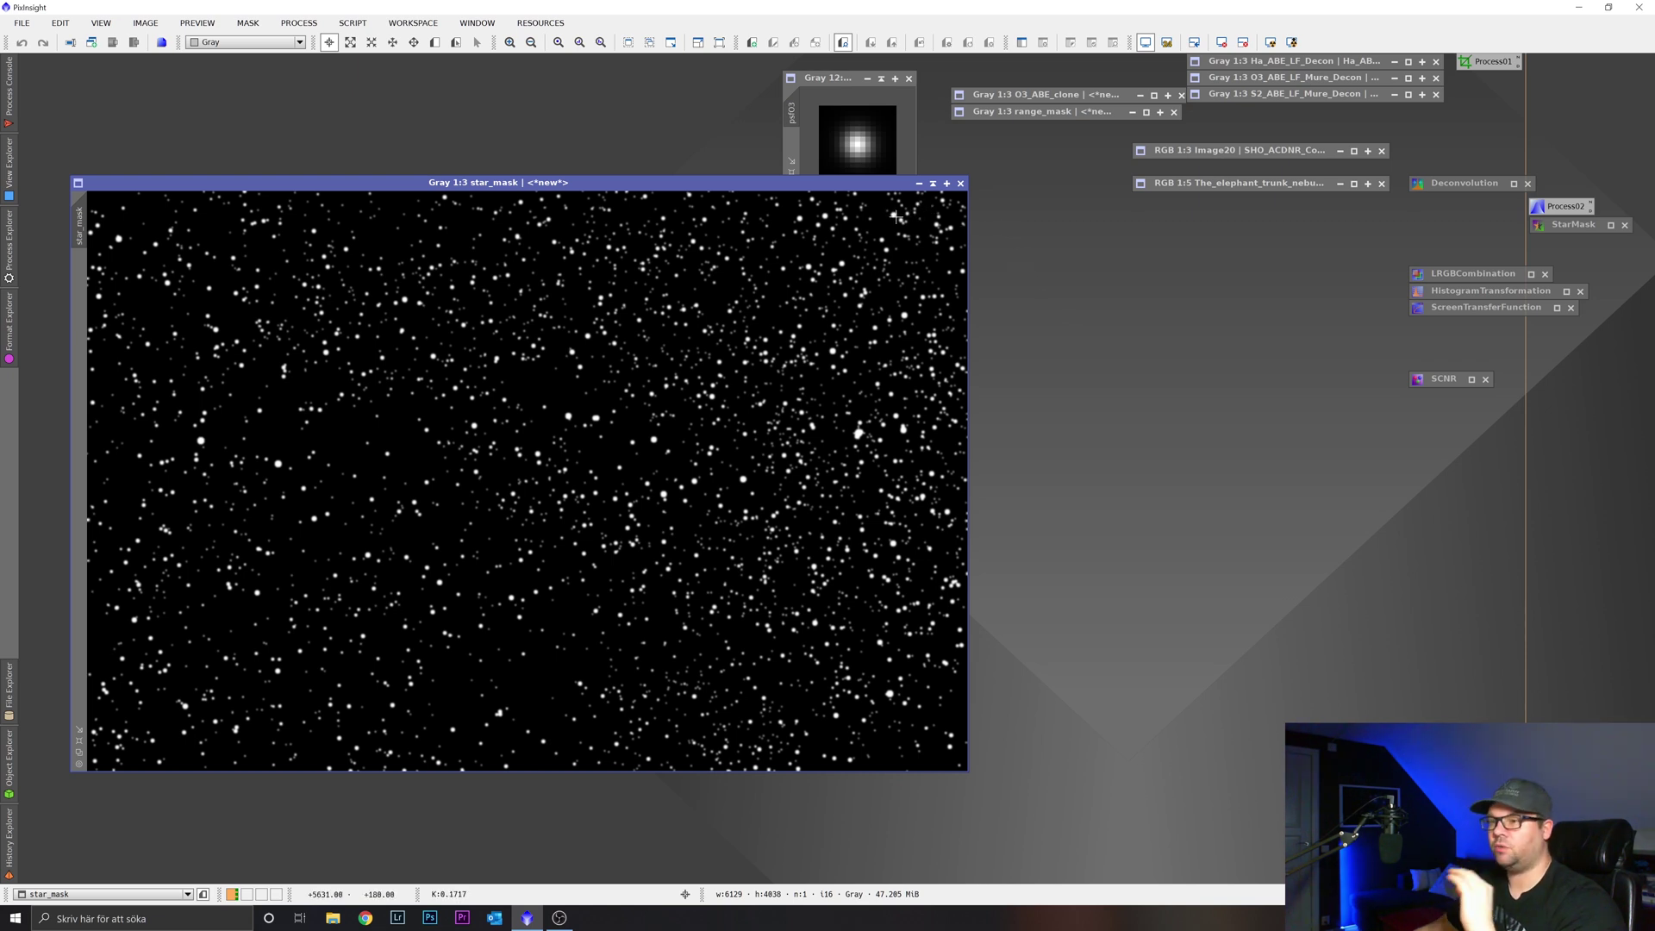
click(919, 183)
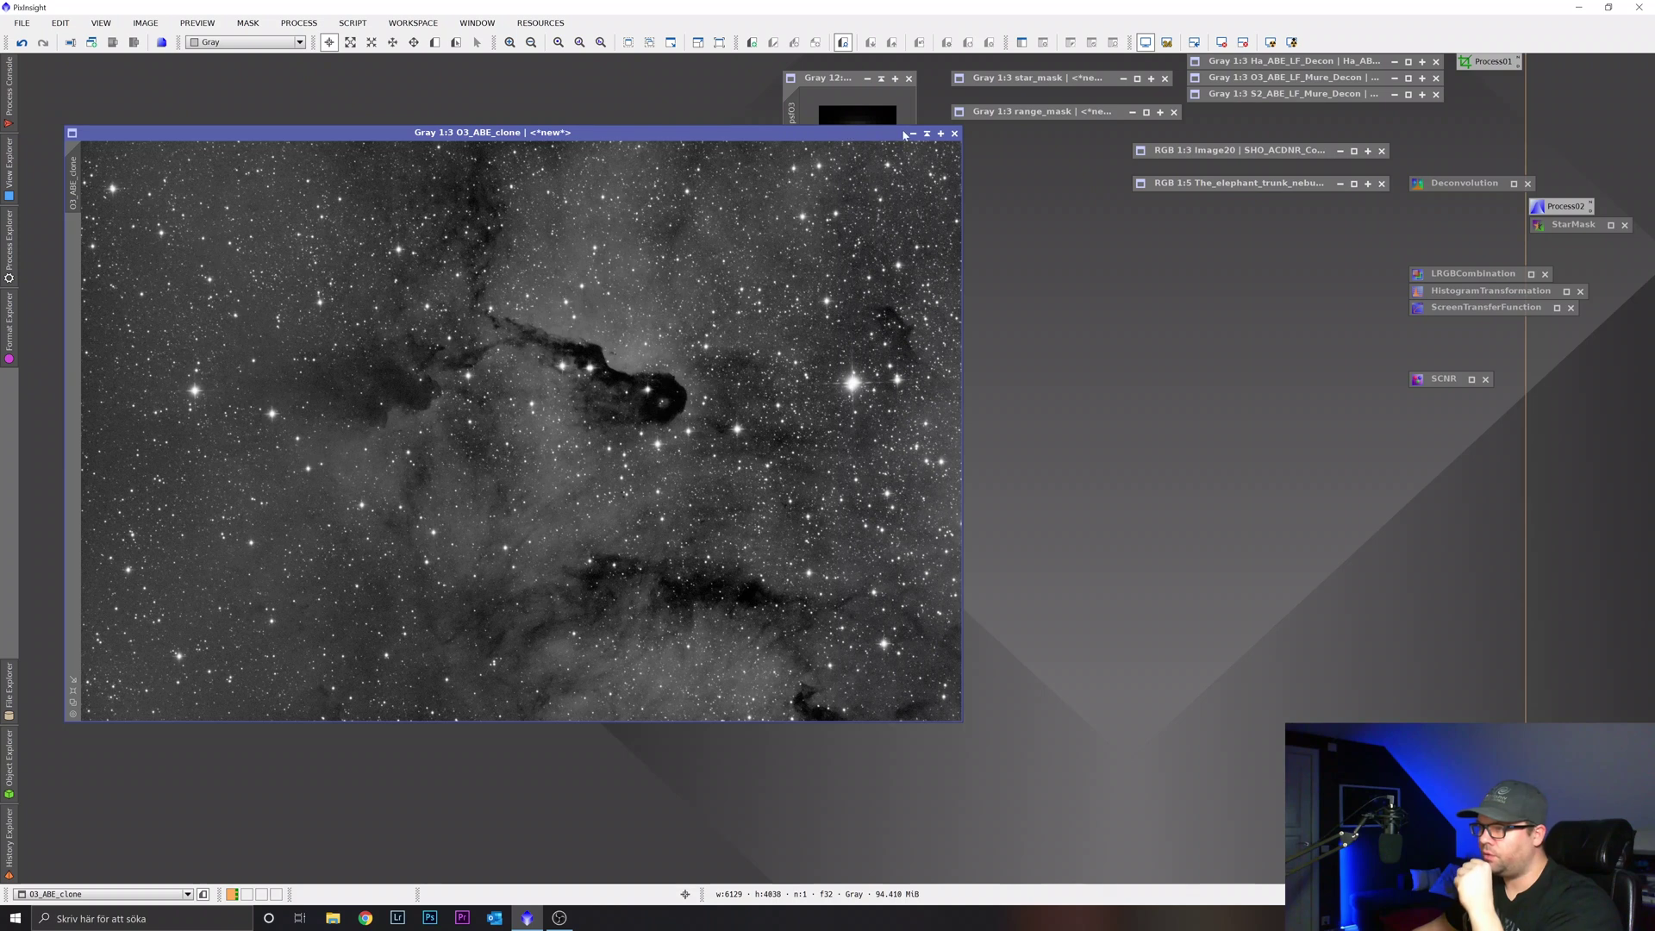
click(920, 136)
double_click(1057, 111)
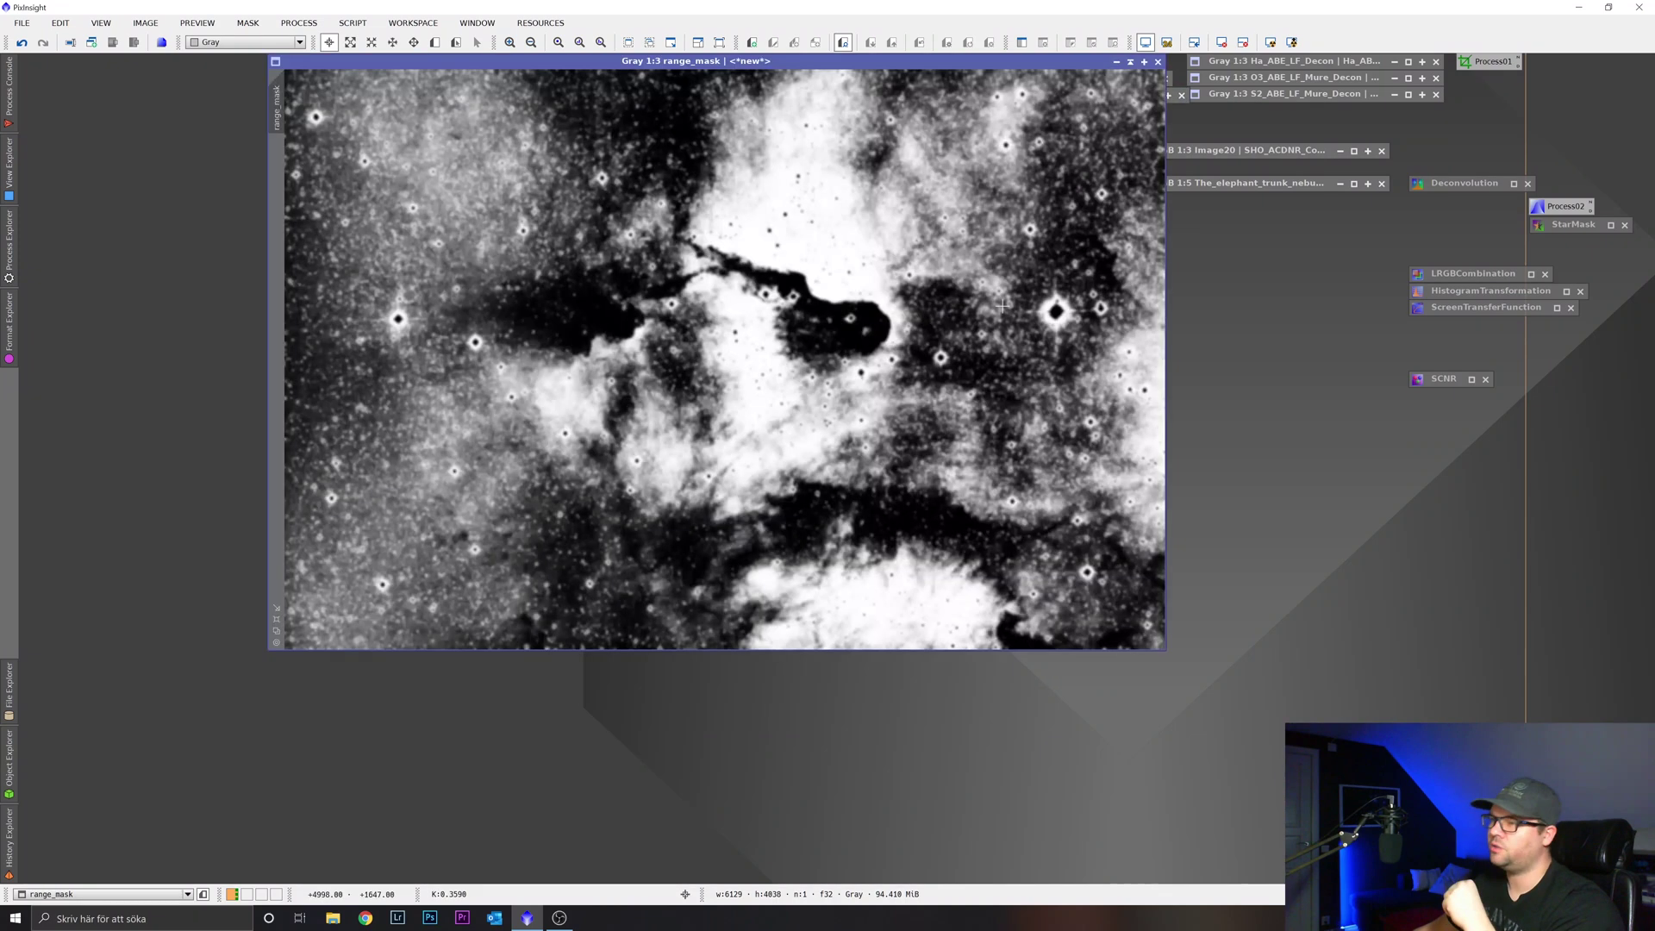
drag(918, 67, 754, 224)
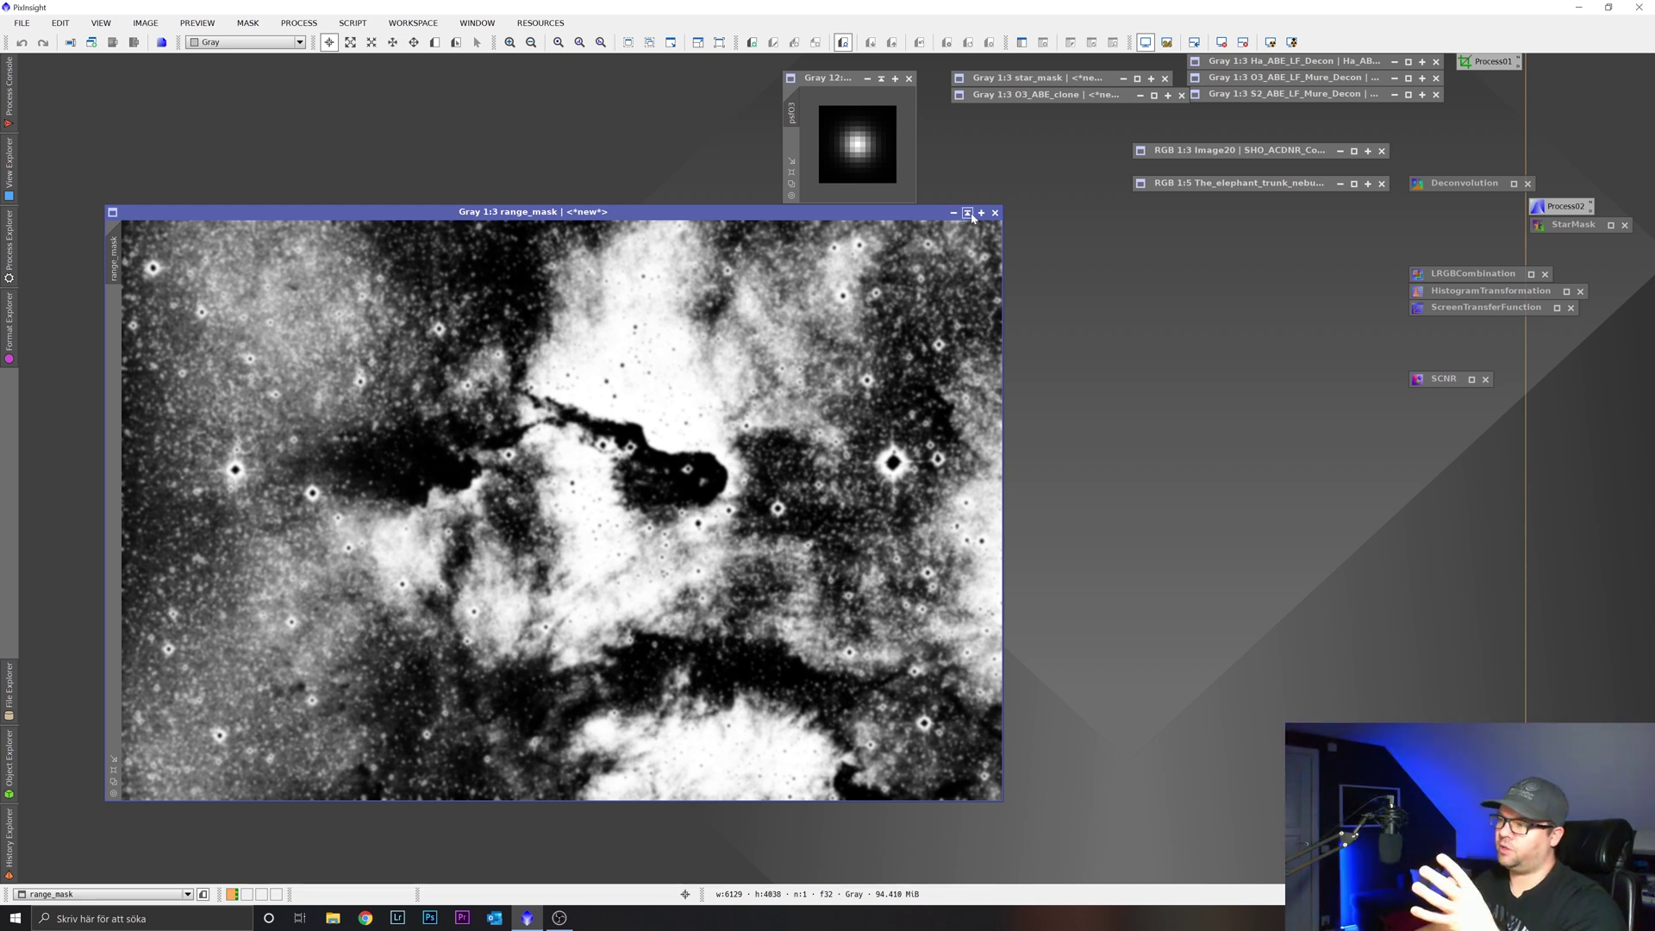
click(967, 213)
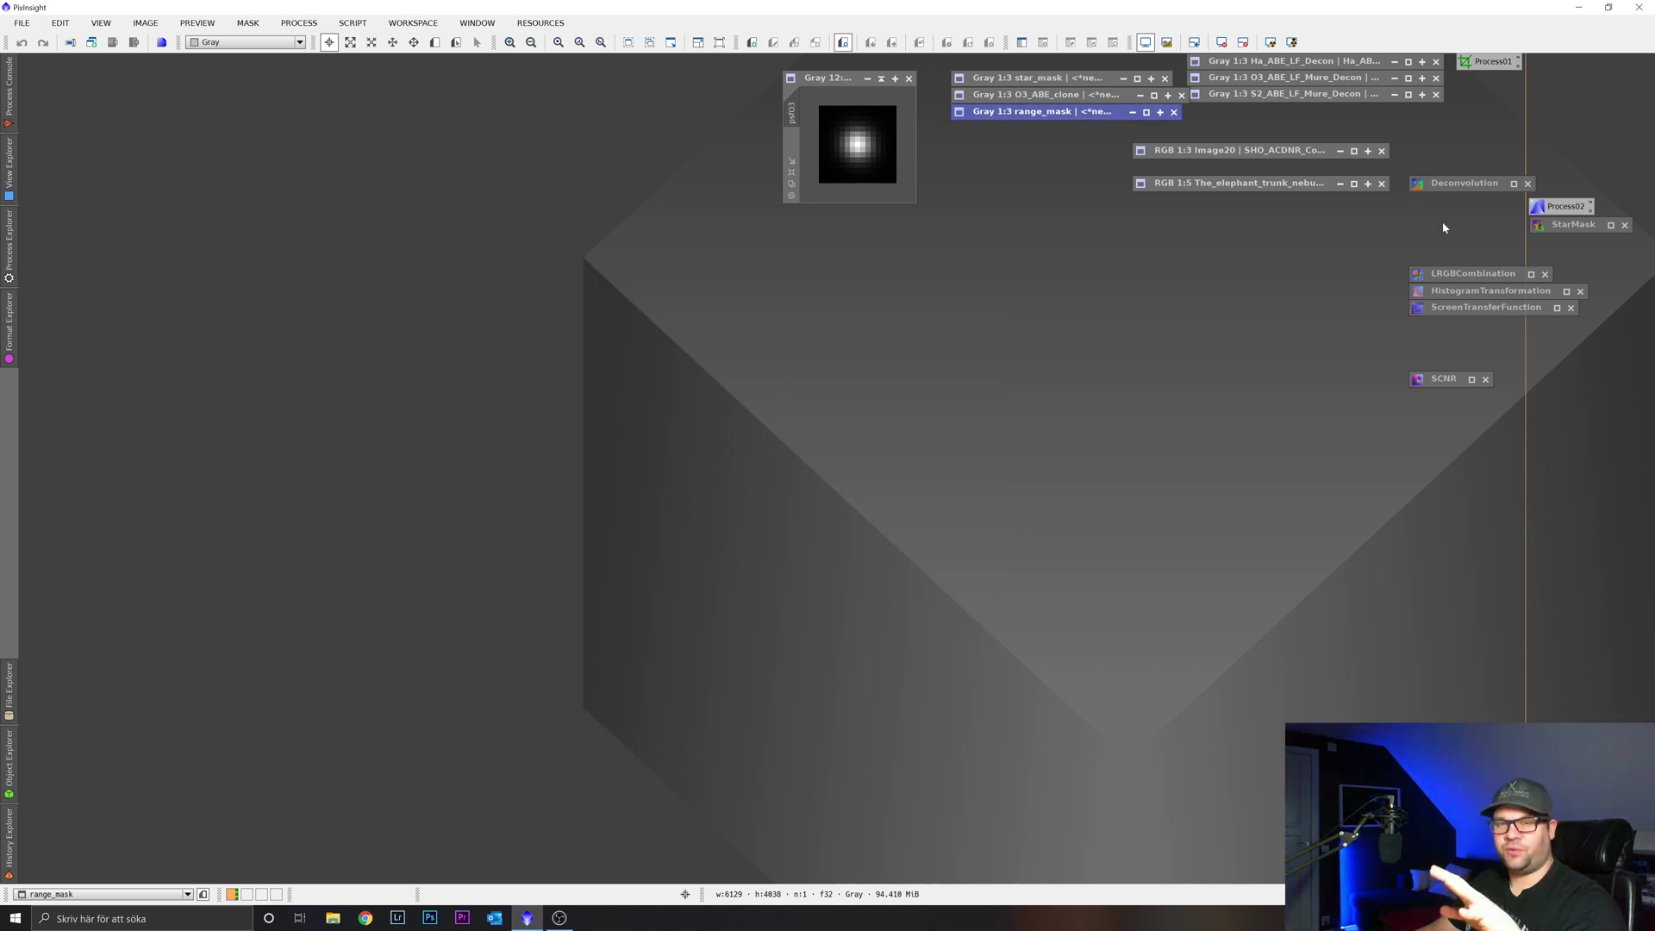
Step: Restore the Deconvolution process, expand its Deringing settings for review, and move its window clear of the images
double_click(1463, 182)
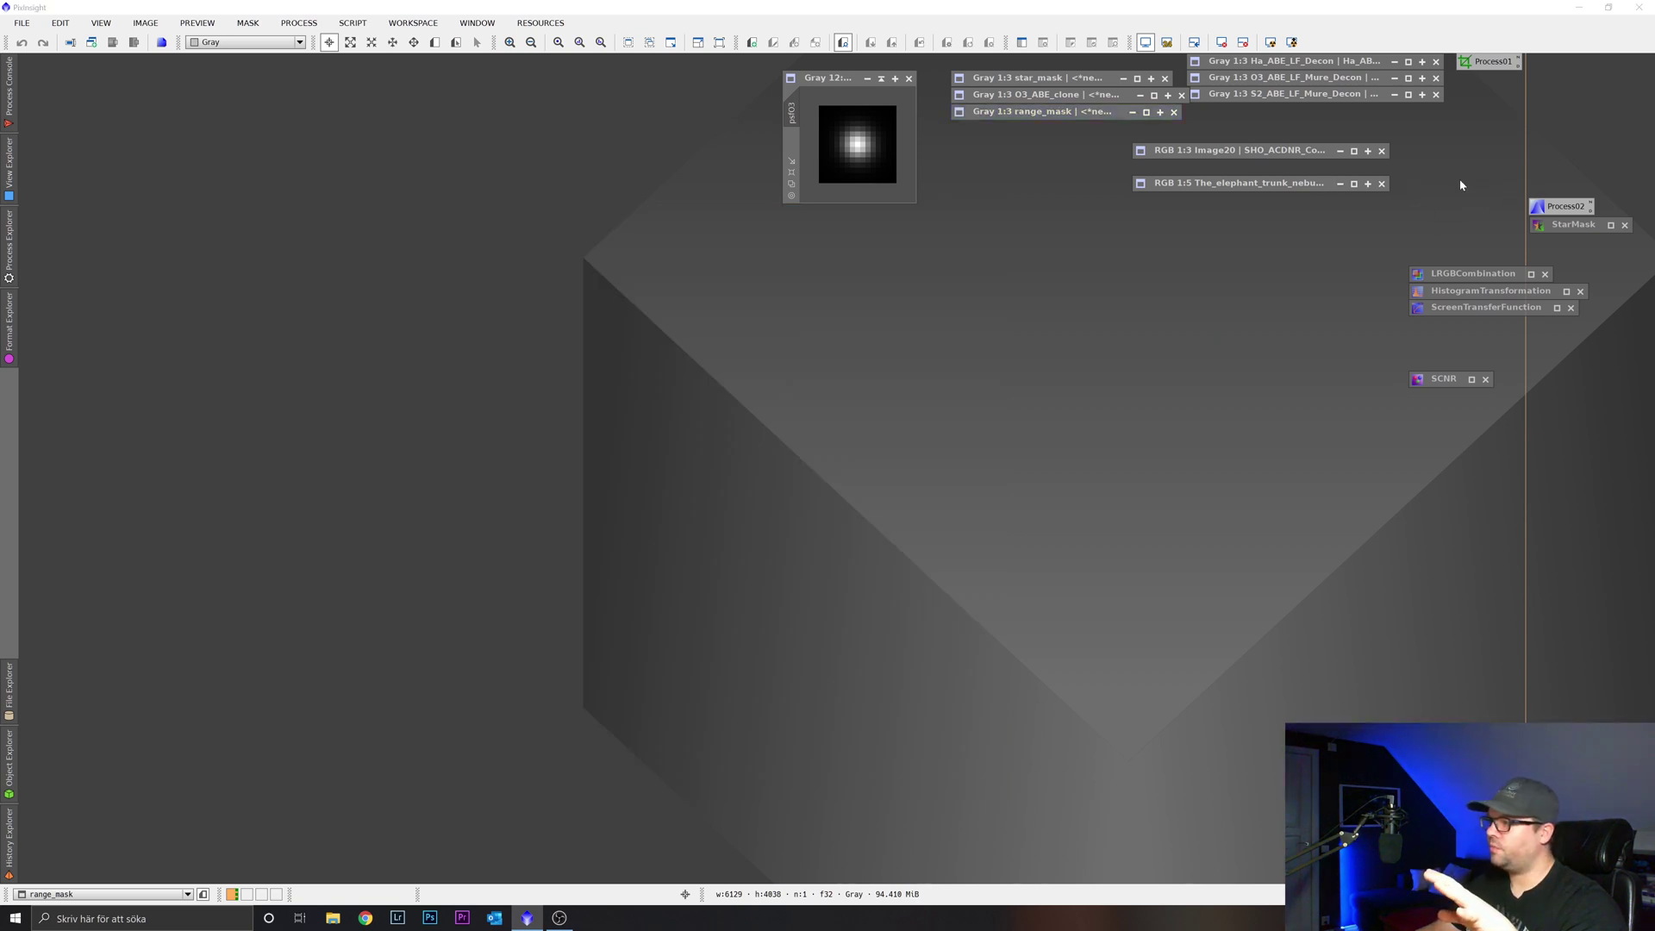
drag(1326, 260, 1059, 228)
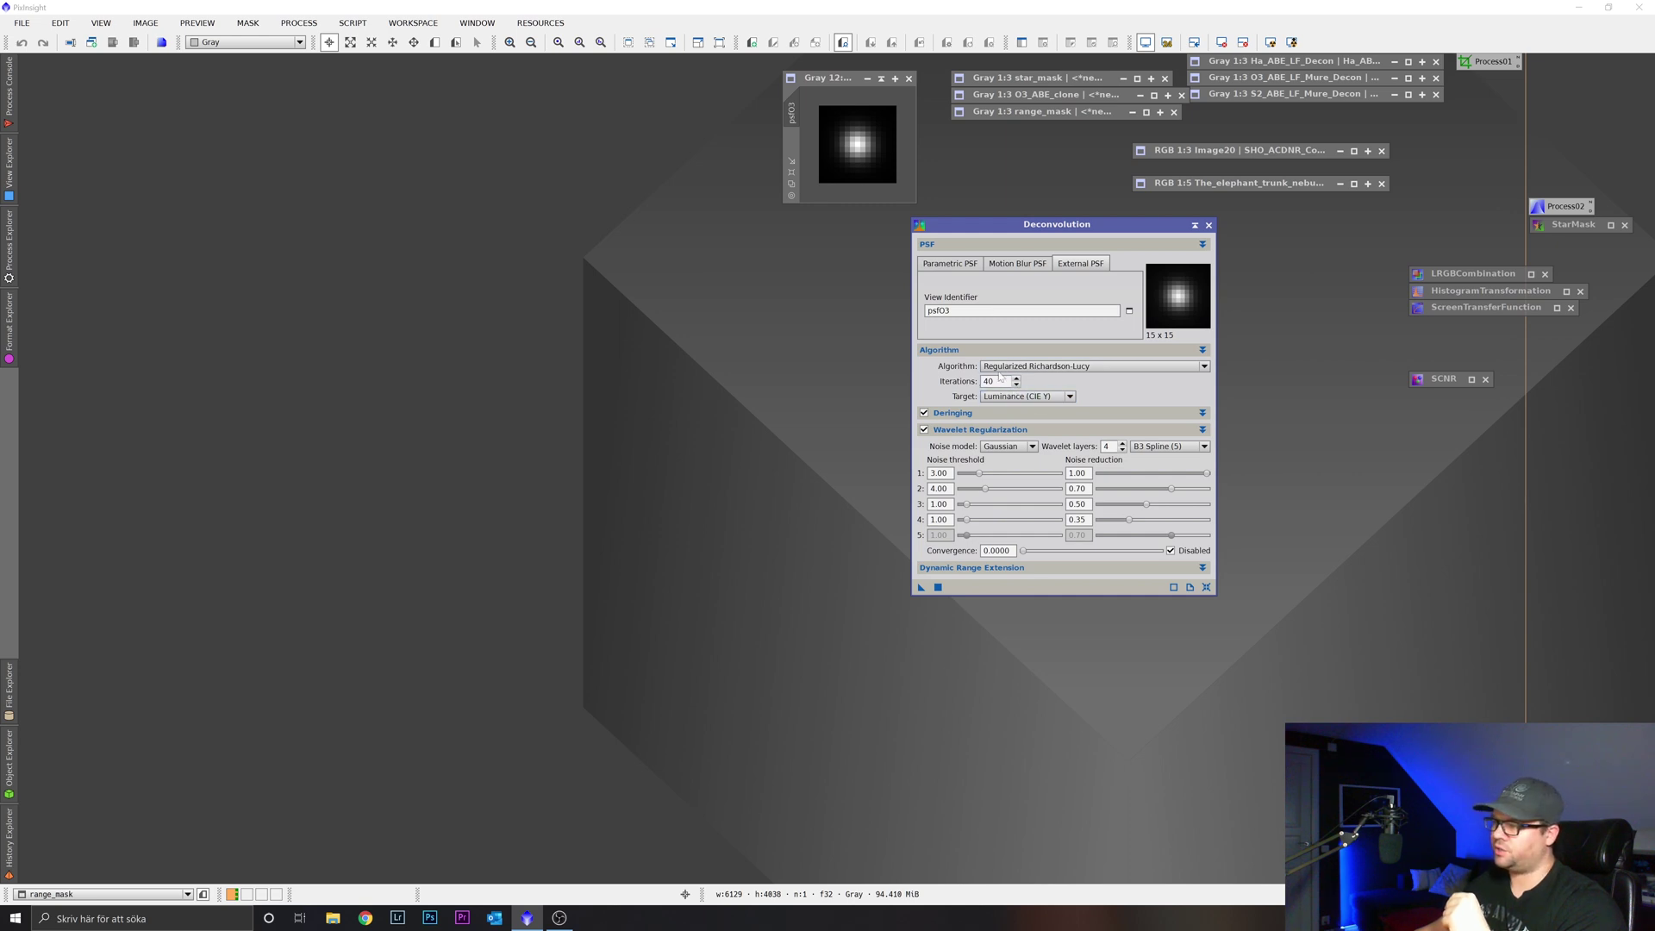
click(1069, 414)
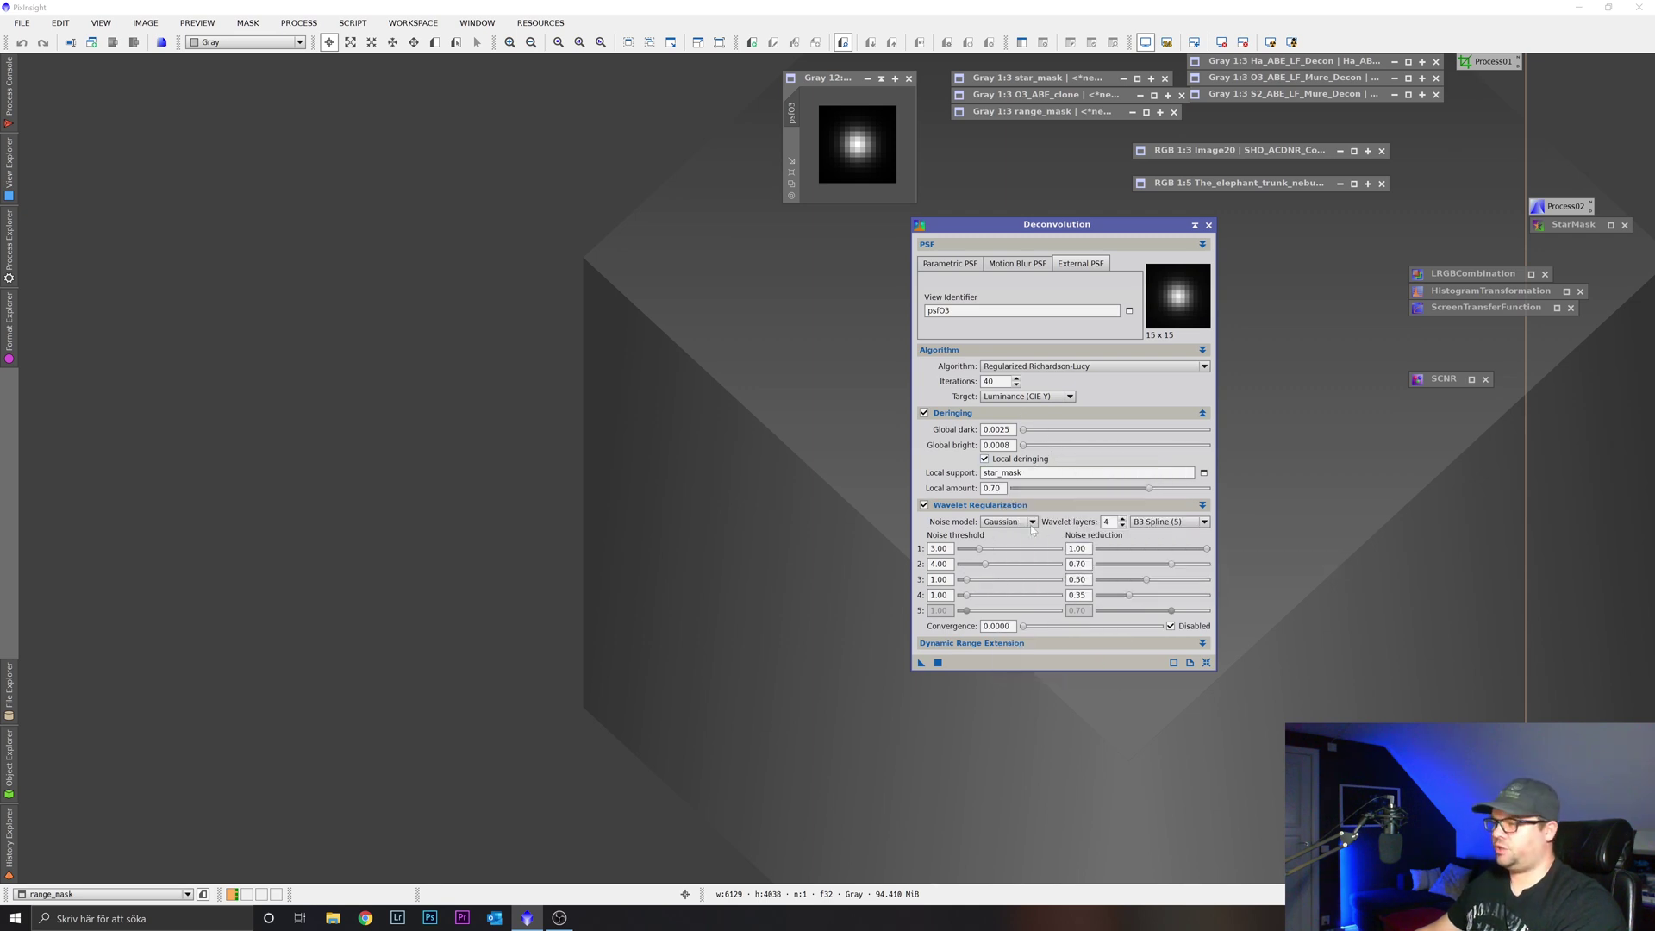
drag(1059, 237, 1230, 237)
Step: Restore the Ha_ABE_LF_Decon image in an enlarged window and examine the nebula's detail and stars up close
double_click(1284, 61)
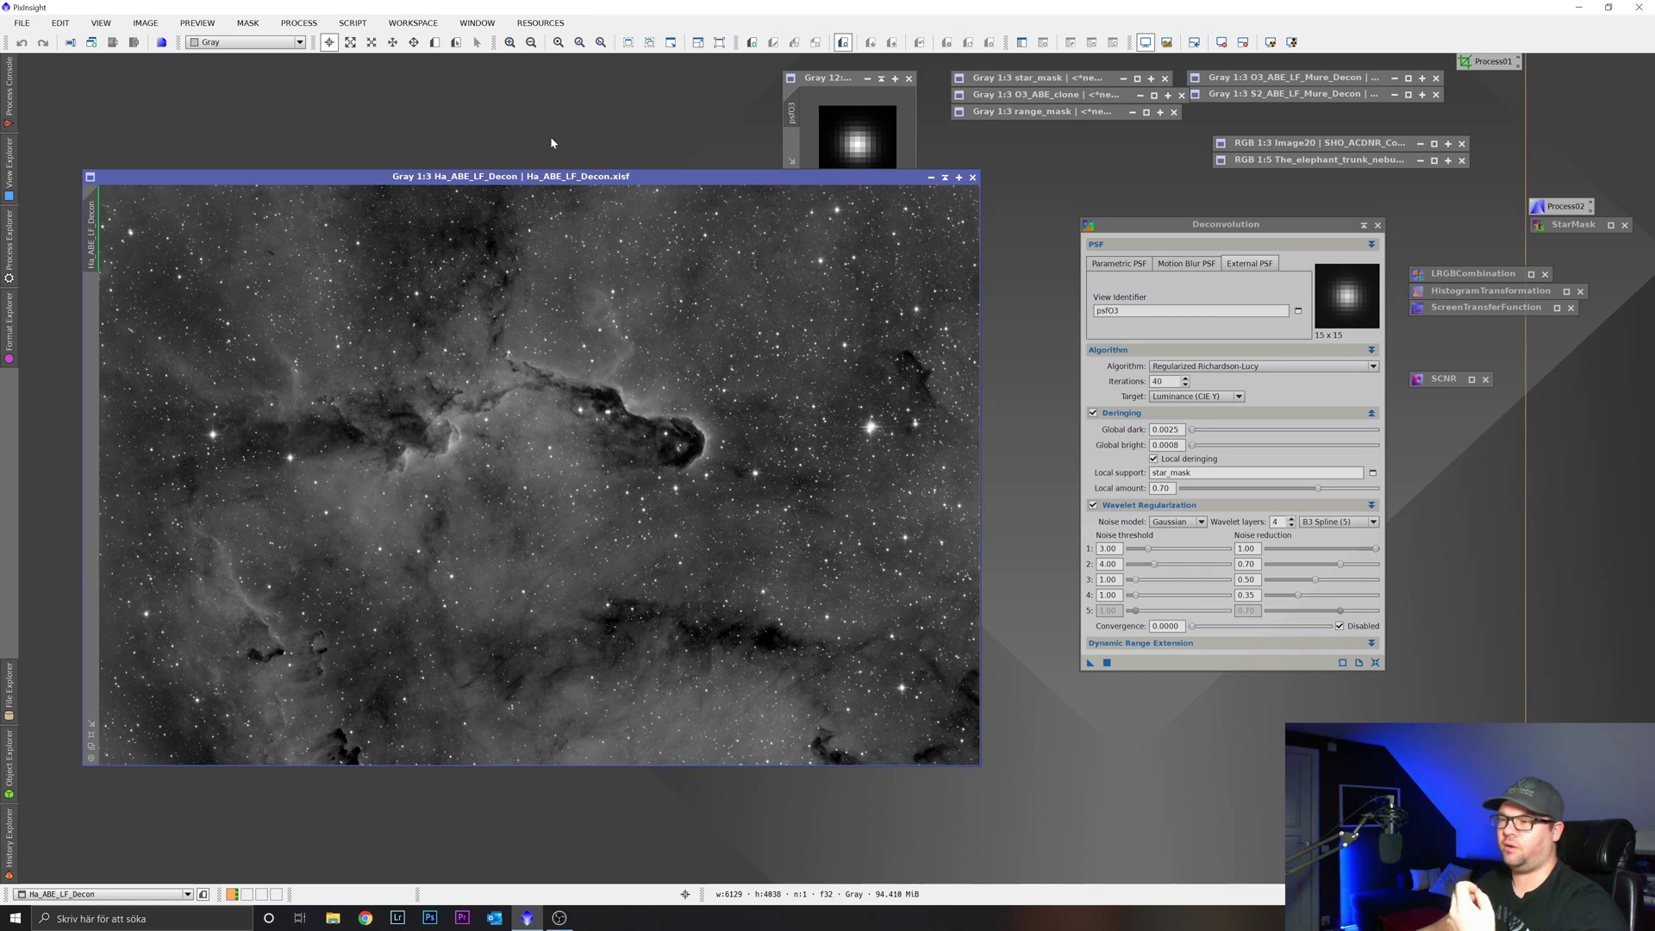
drag(523, 179, 443, 68)
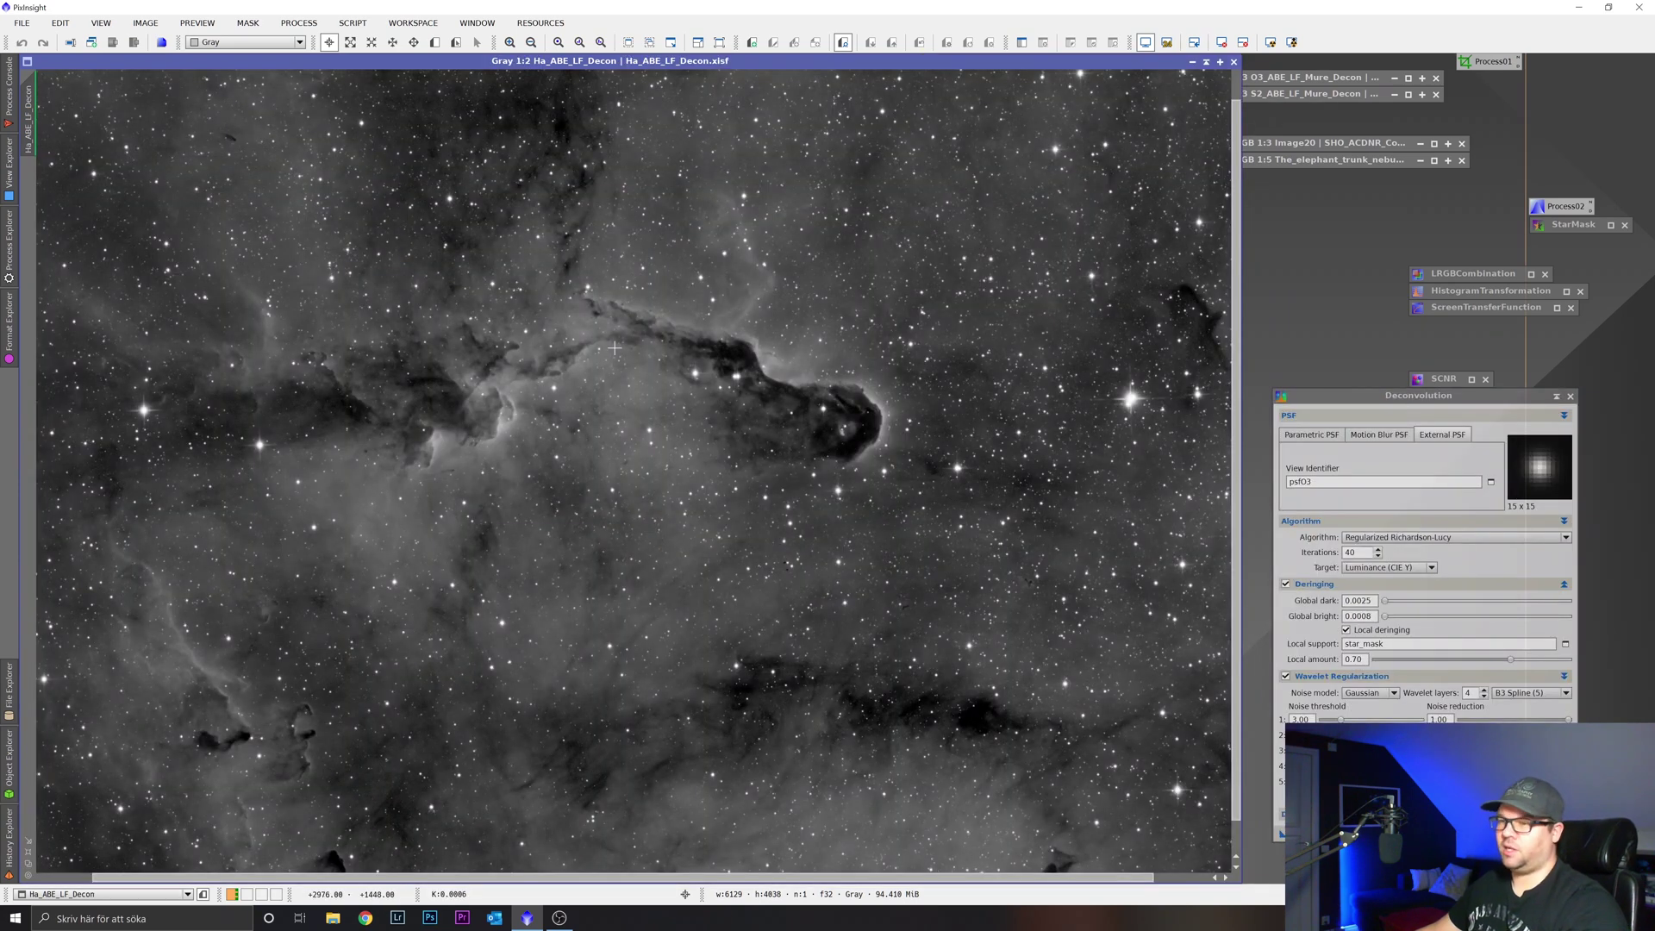
scroll(568, 342, up, 2)
scroll(568, 343, down, 1)
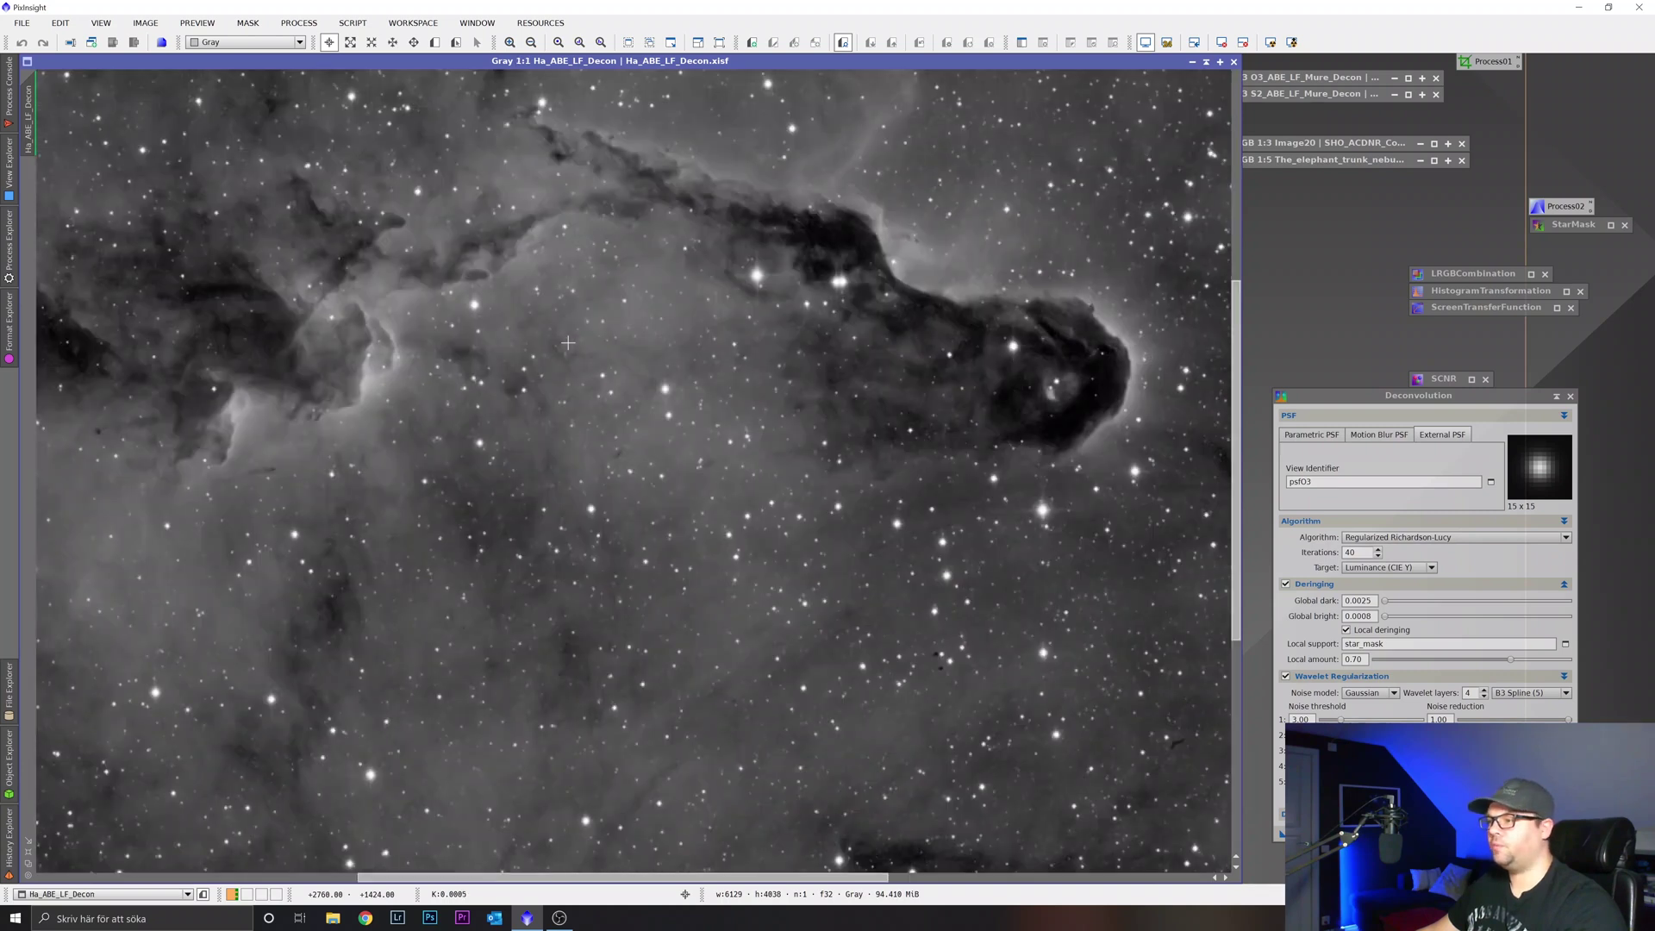
scroll(568, 342, down, 1)
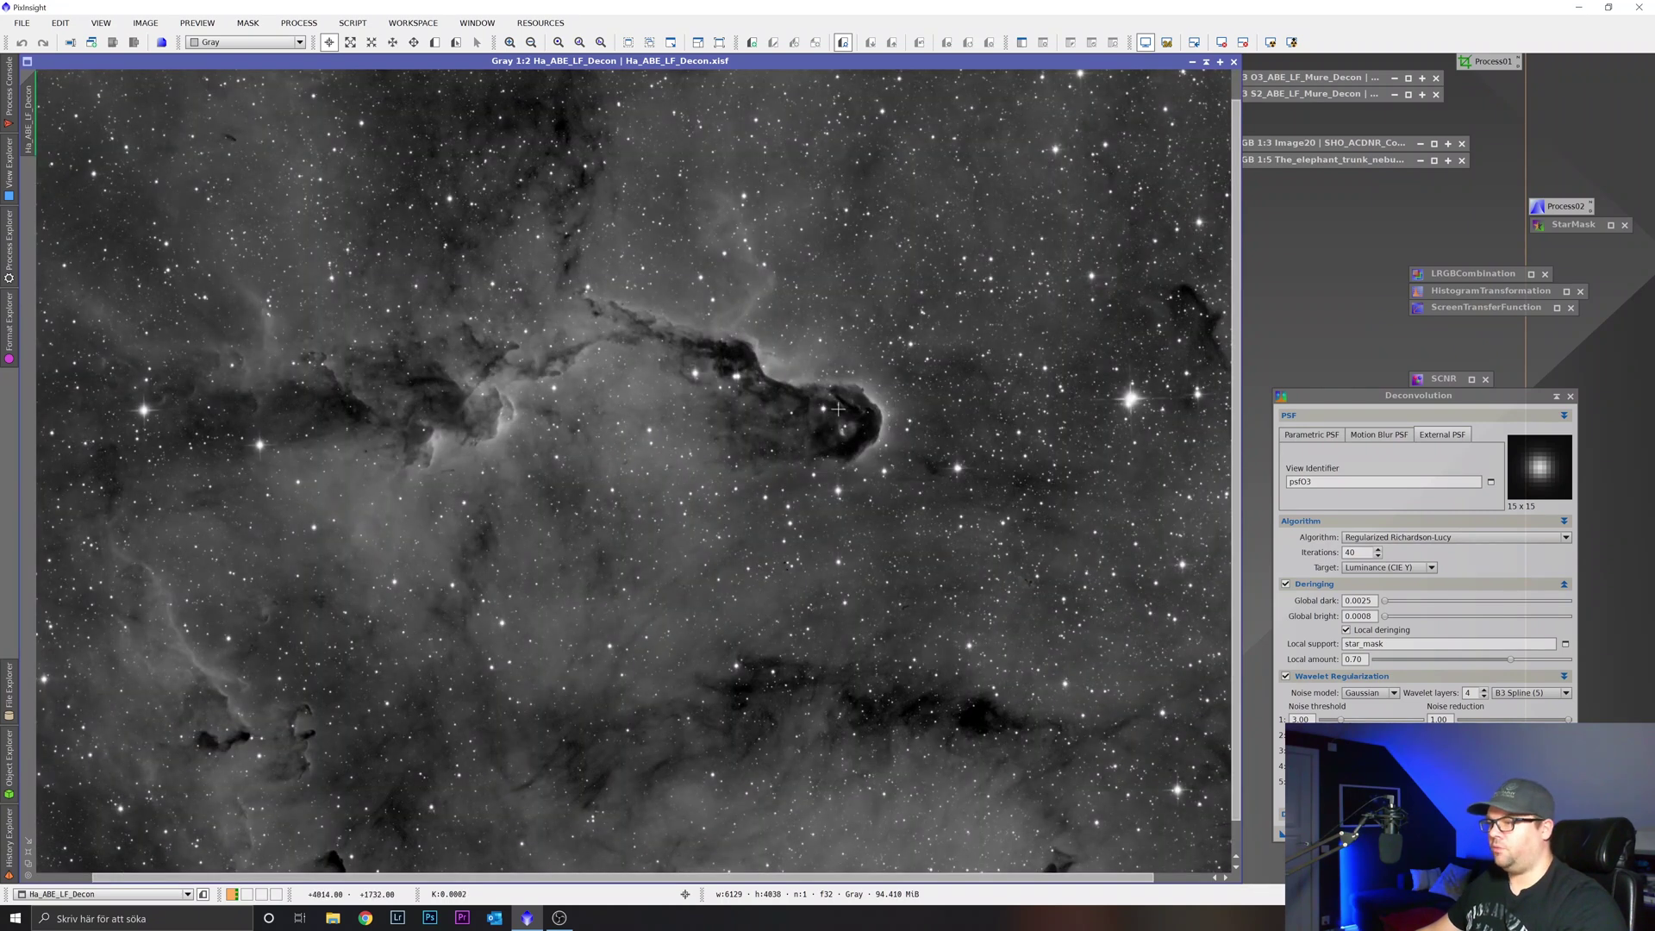
scroll(838, 408, up, 1)
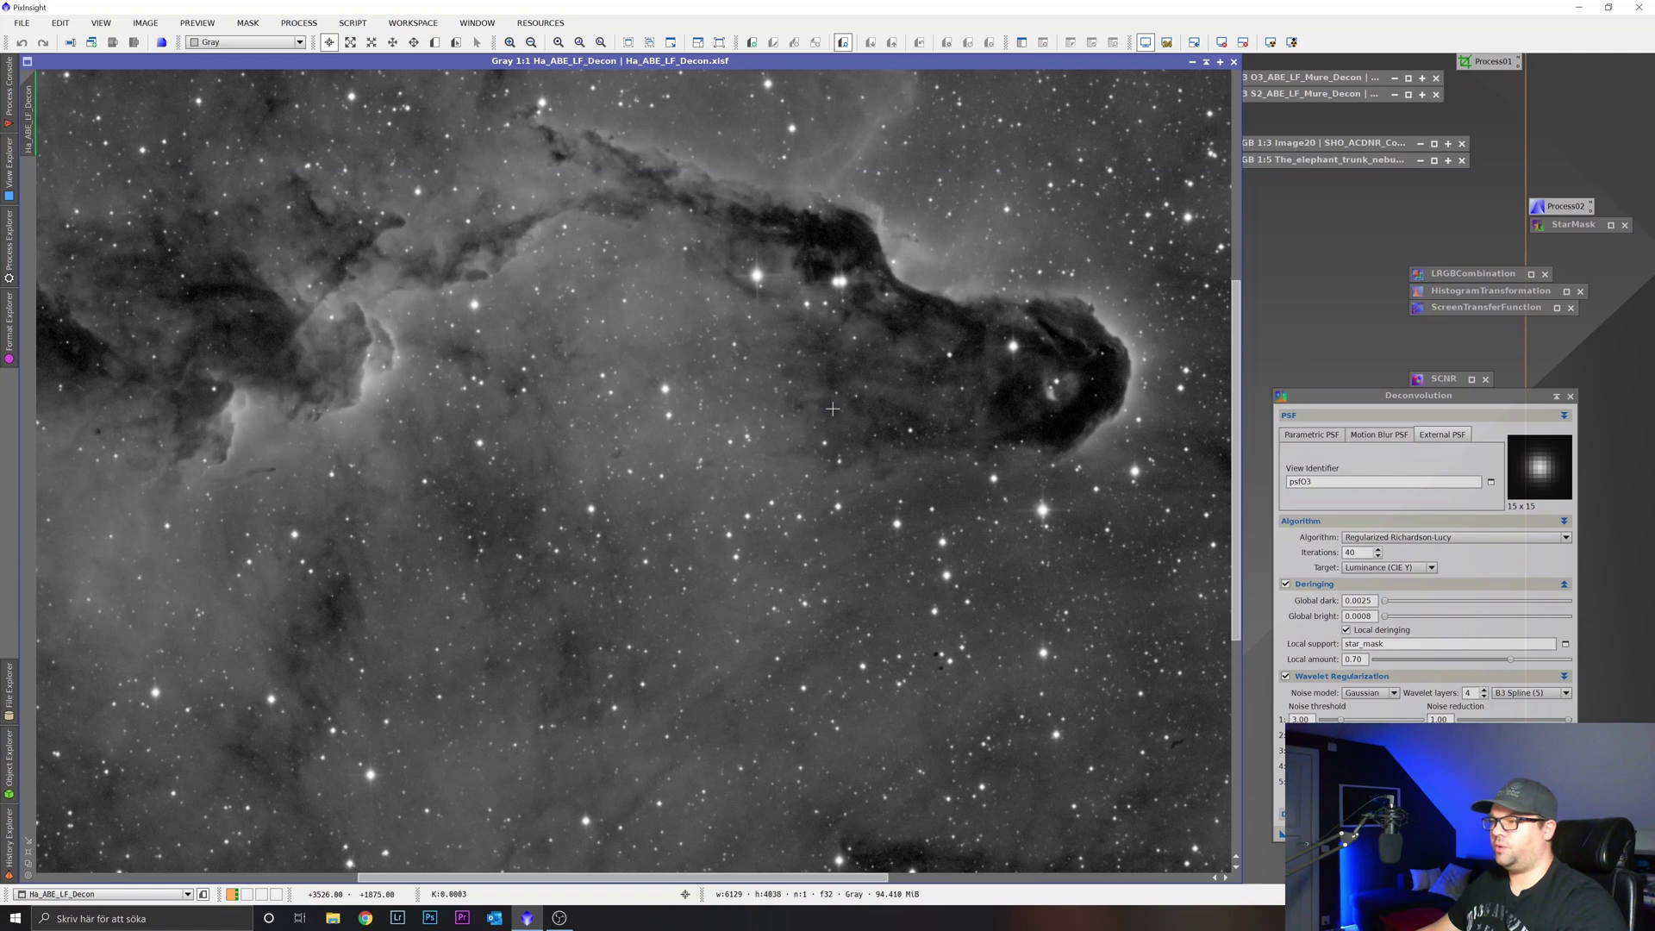
scroll(828, 405, down, 1)
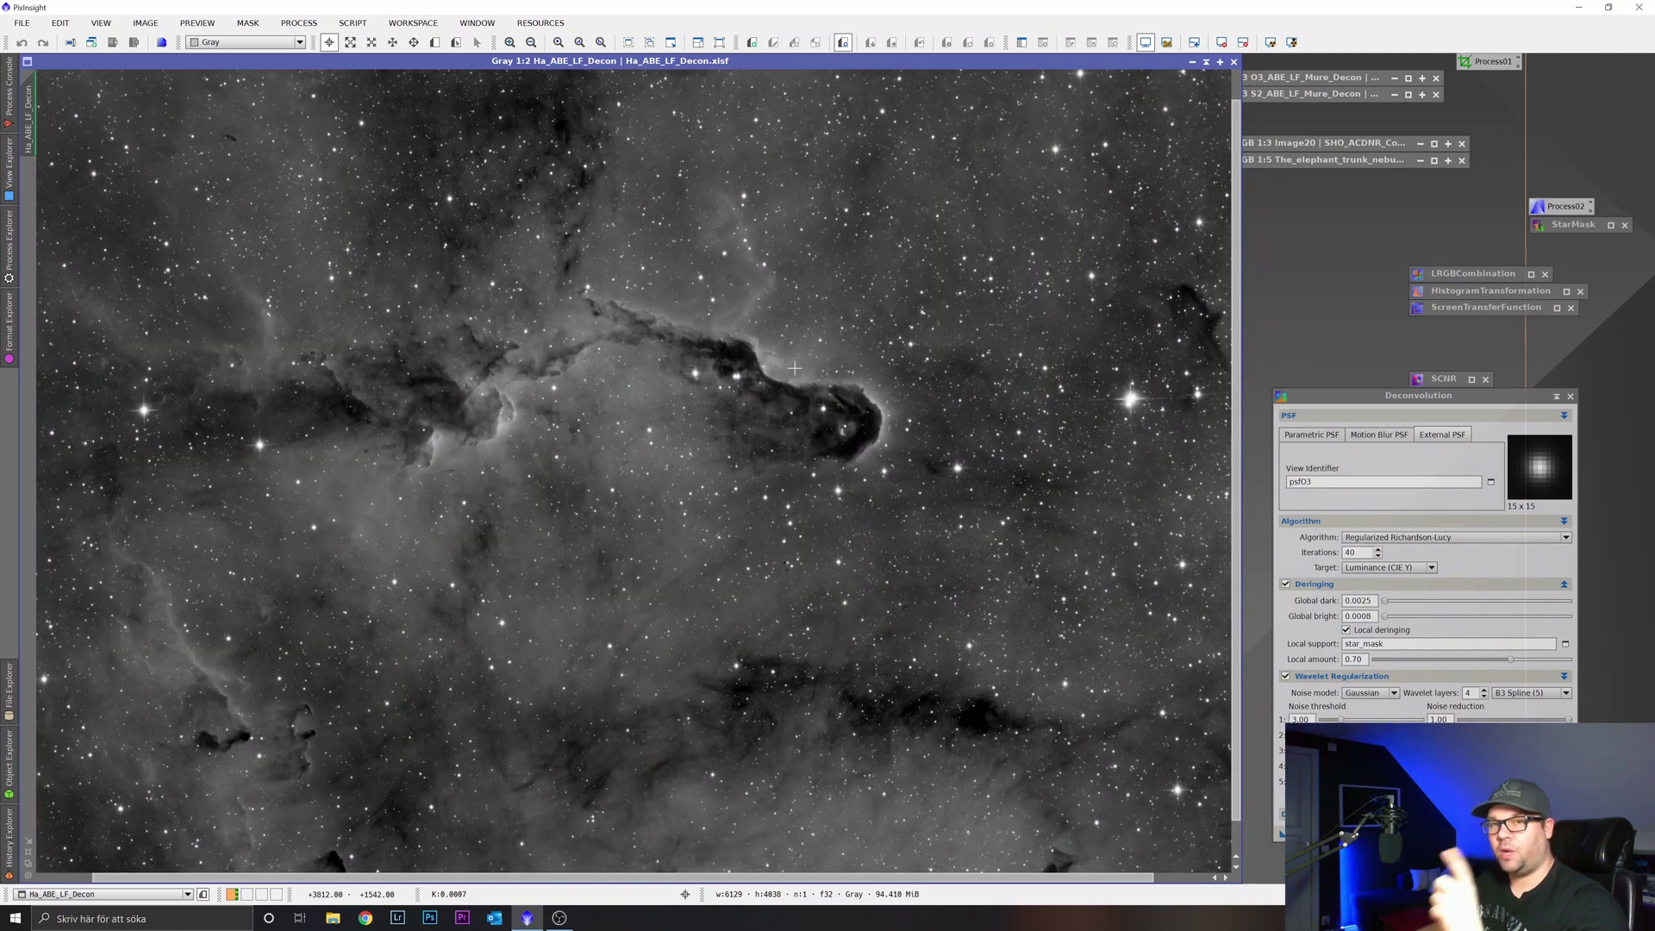
scroll(794, 368, down, 1)
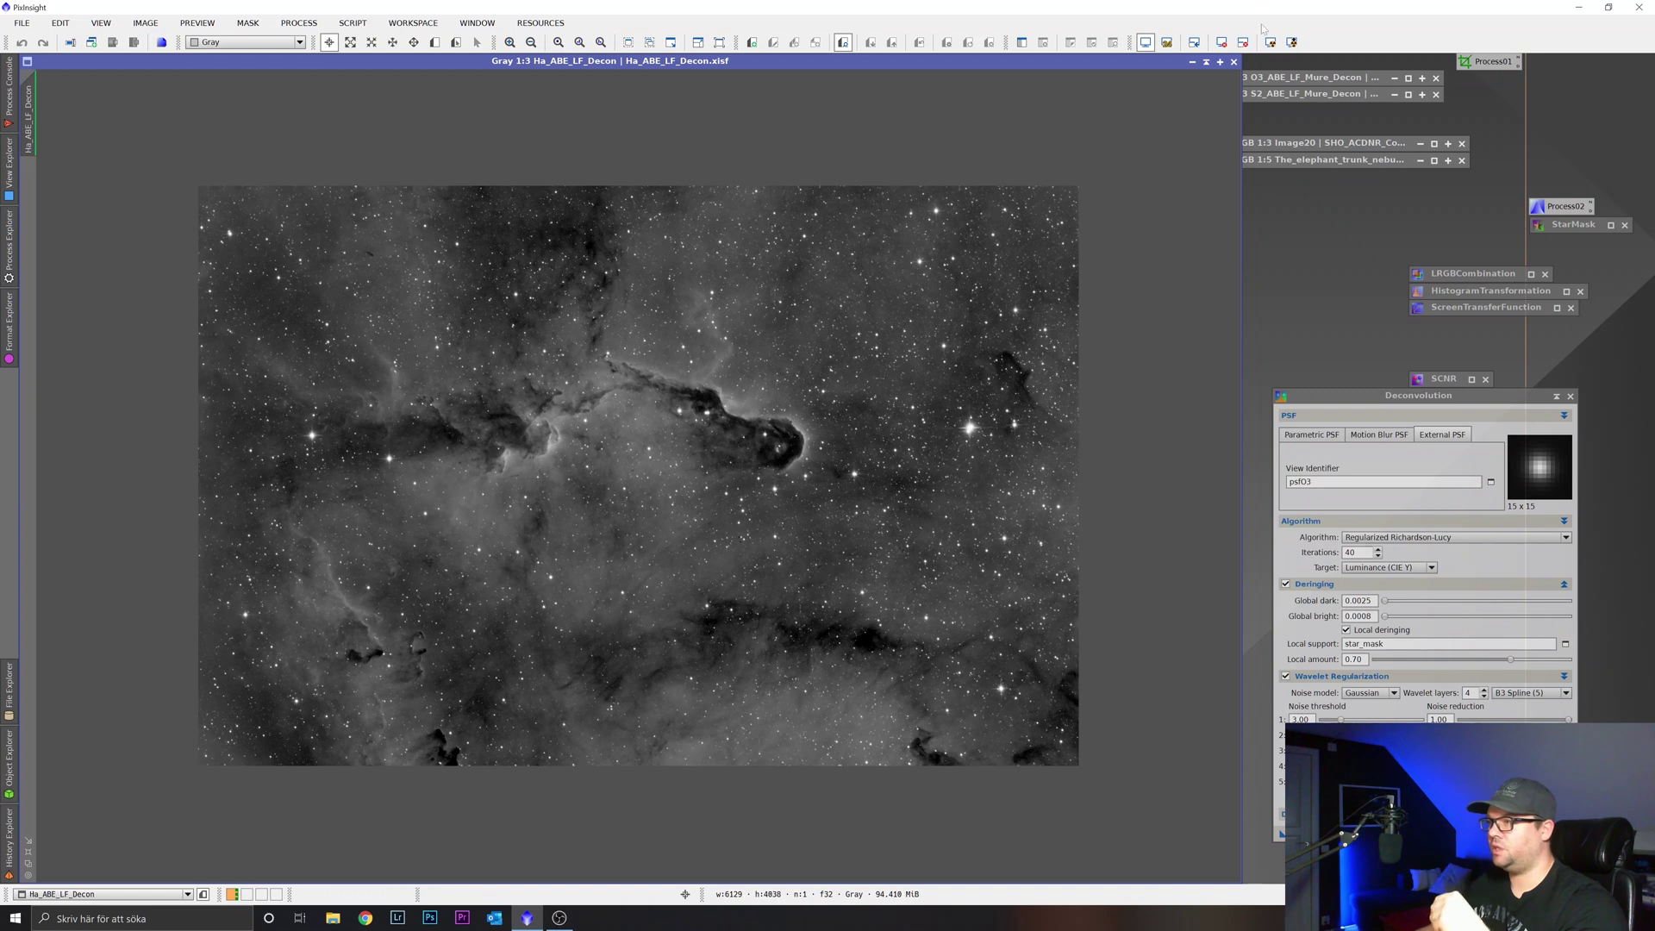
Step: Remove the screen stretch from Ha_ABE_LF_Decon and bring it back to compare the linear and stretched views
click(1221, 42)
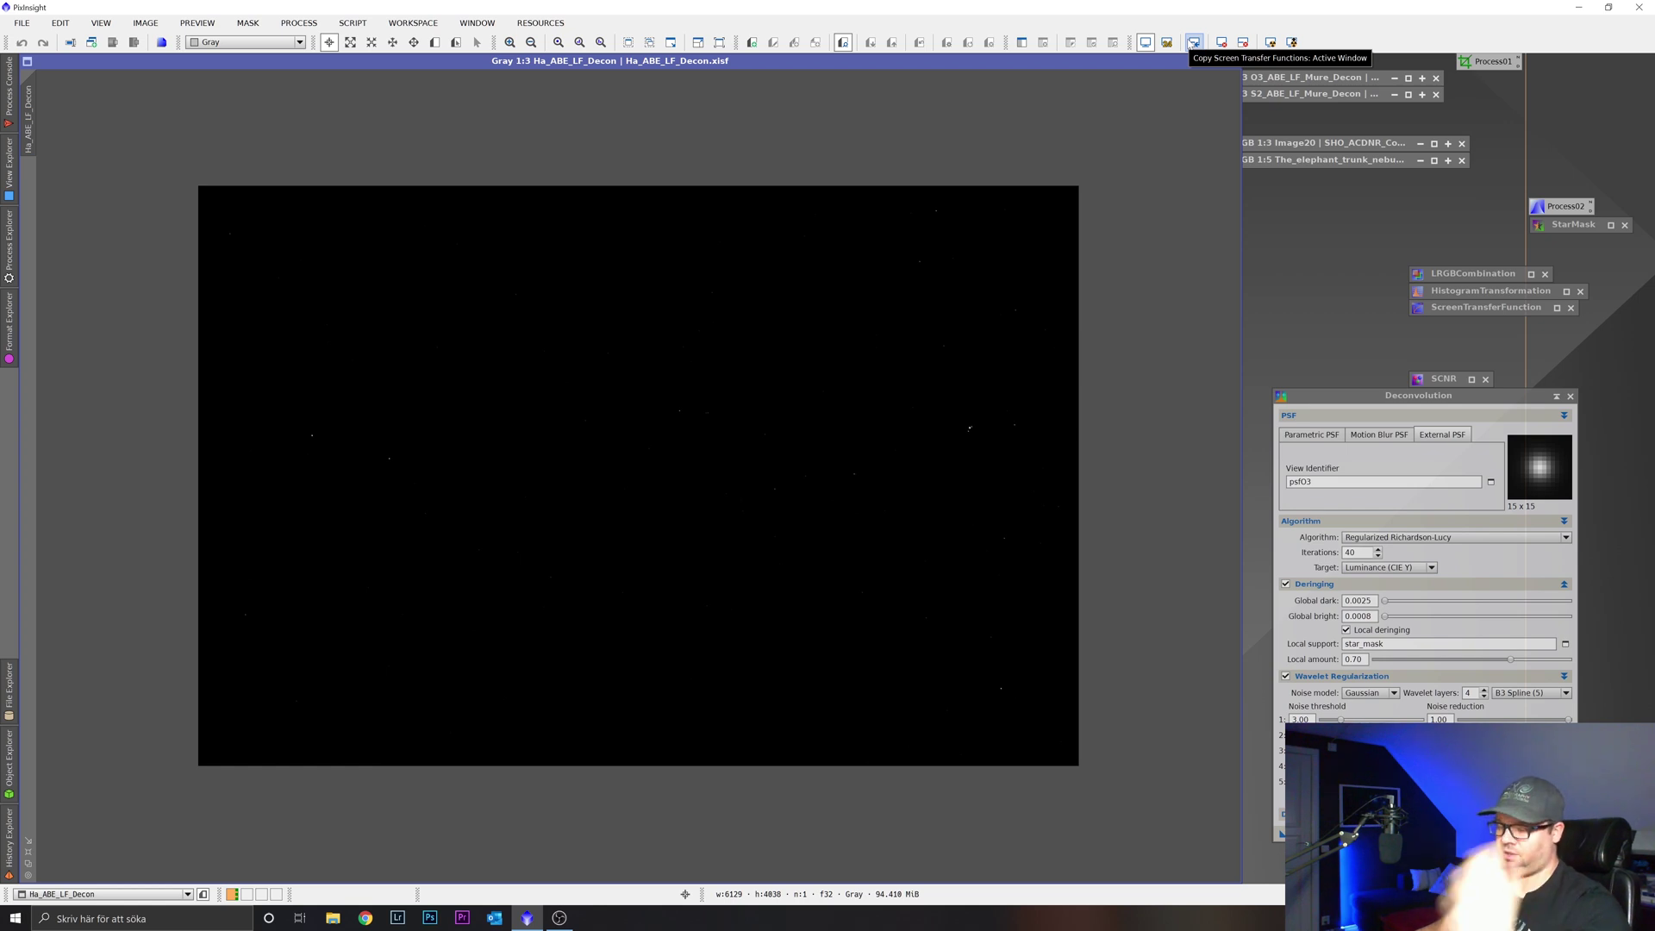
click(1194, 42)
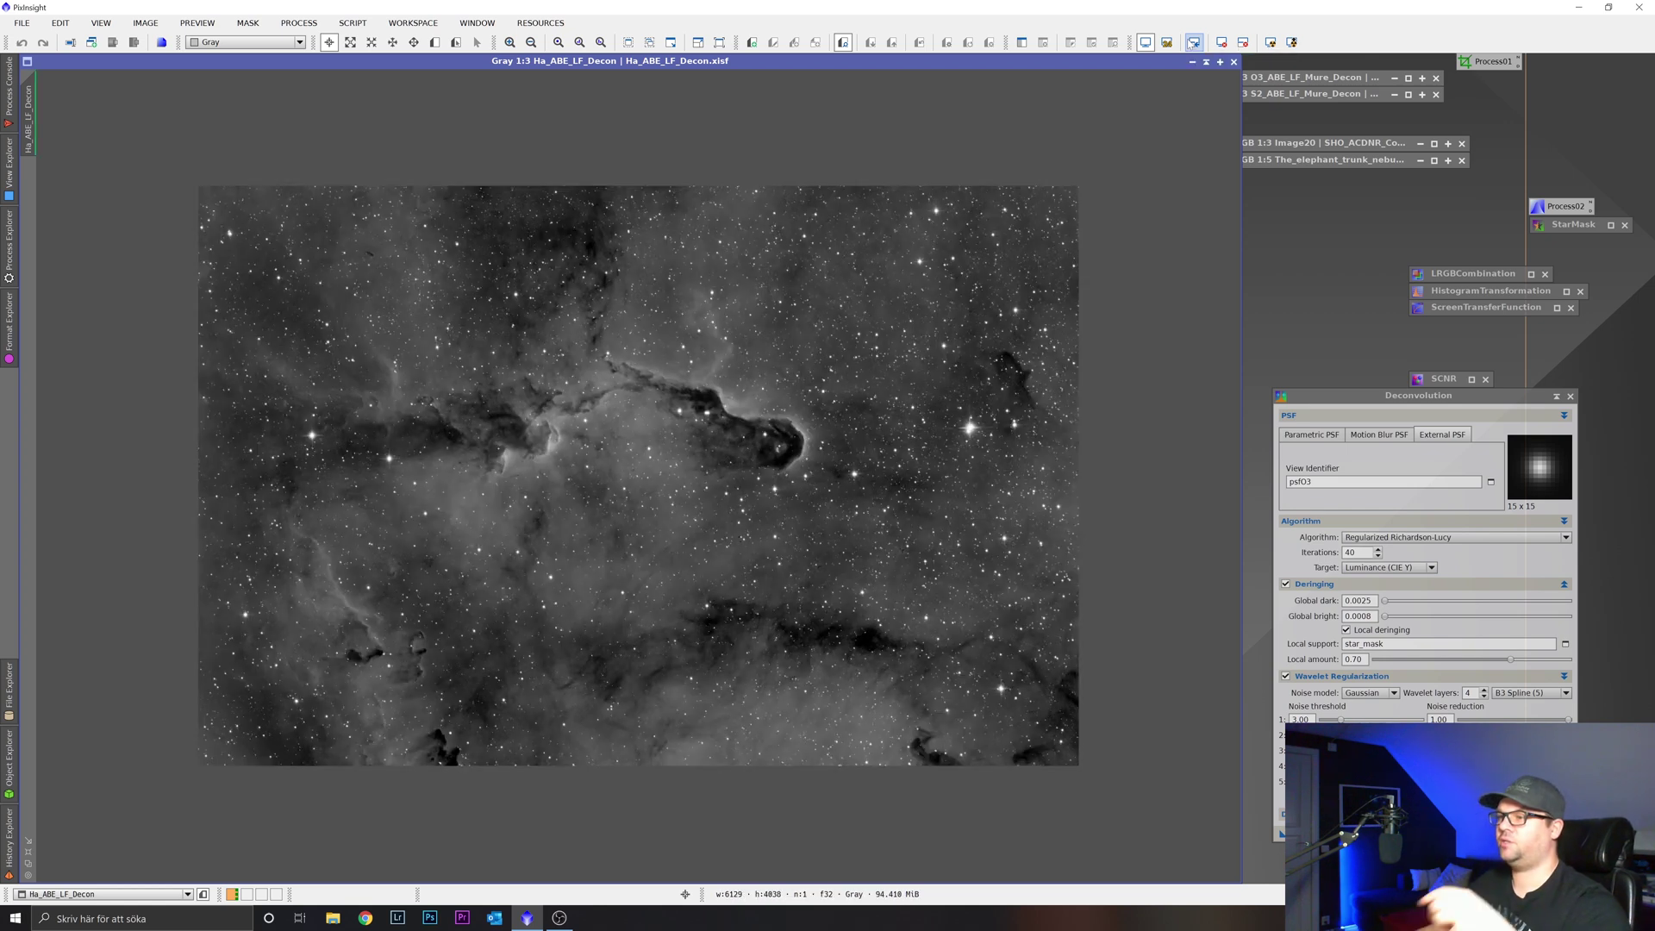
key(ctrl+shift+z)
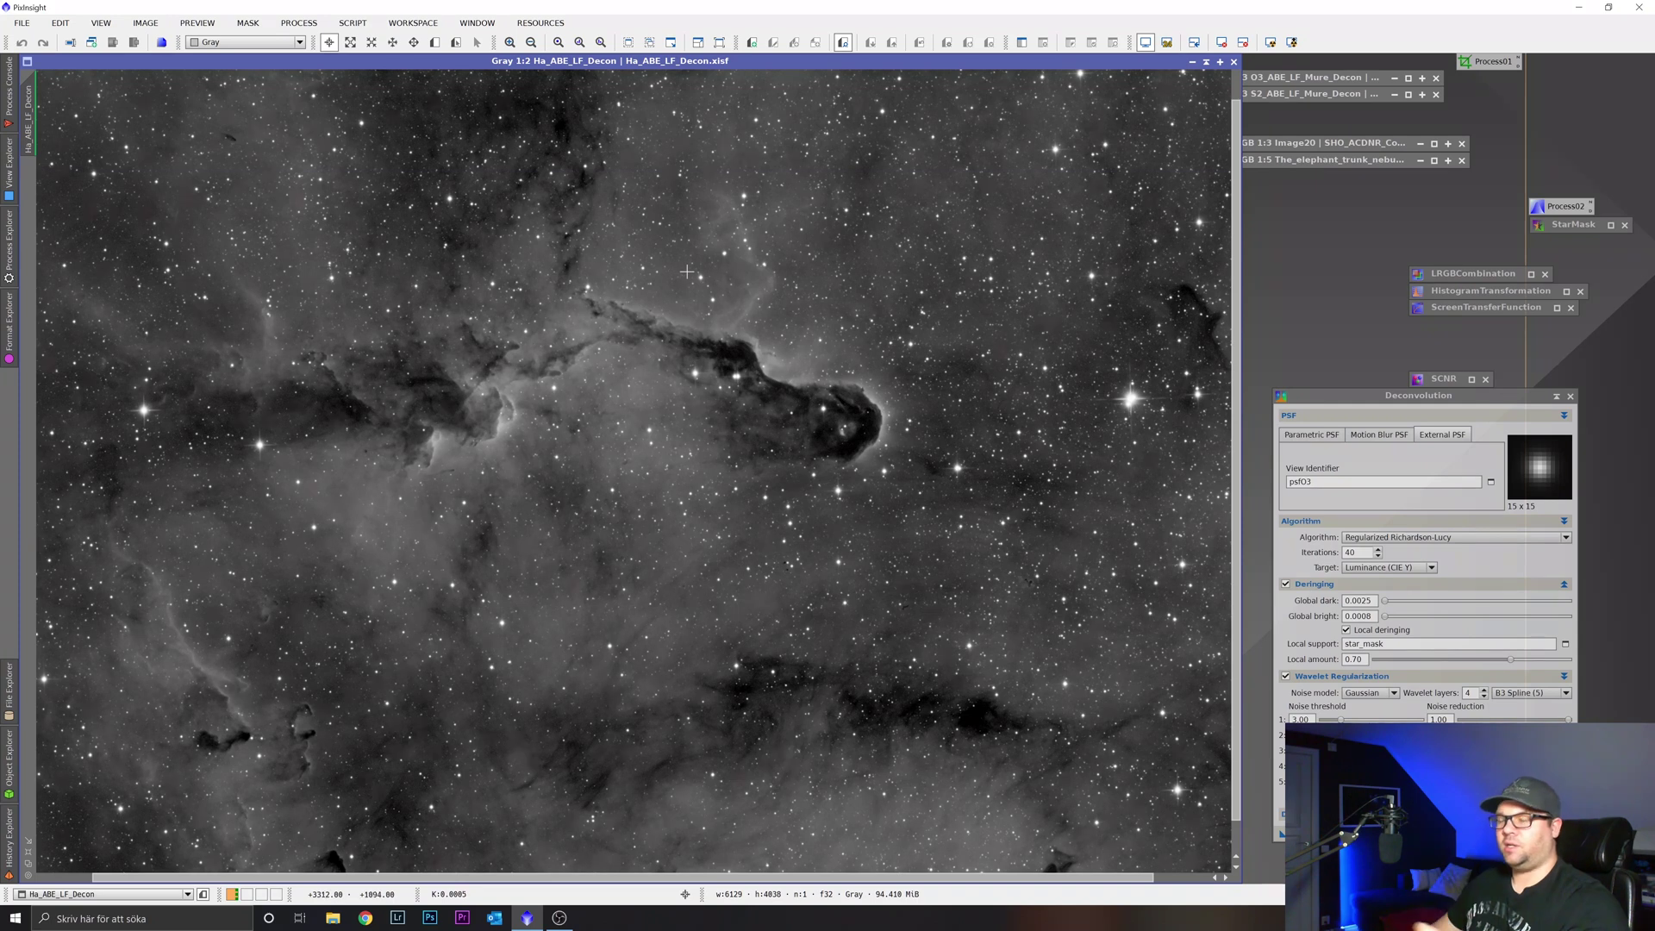
key(ctrl+z)
key(ctrl+shift+z)
scroll(878, 318, down, 1)
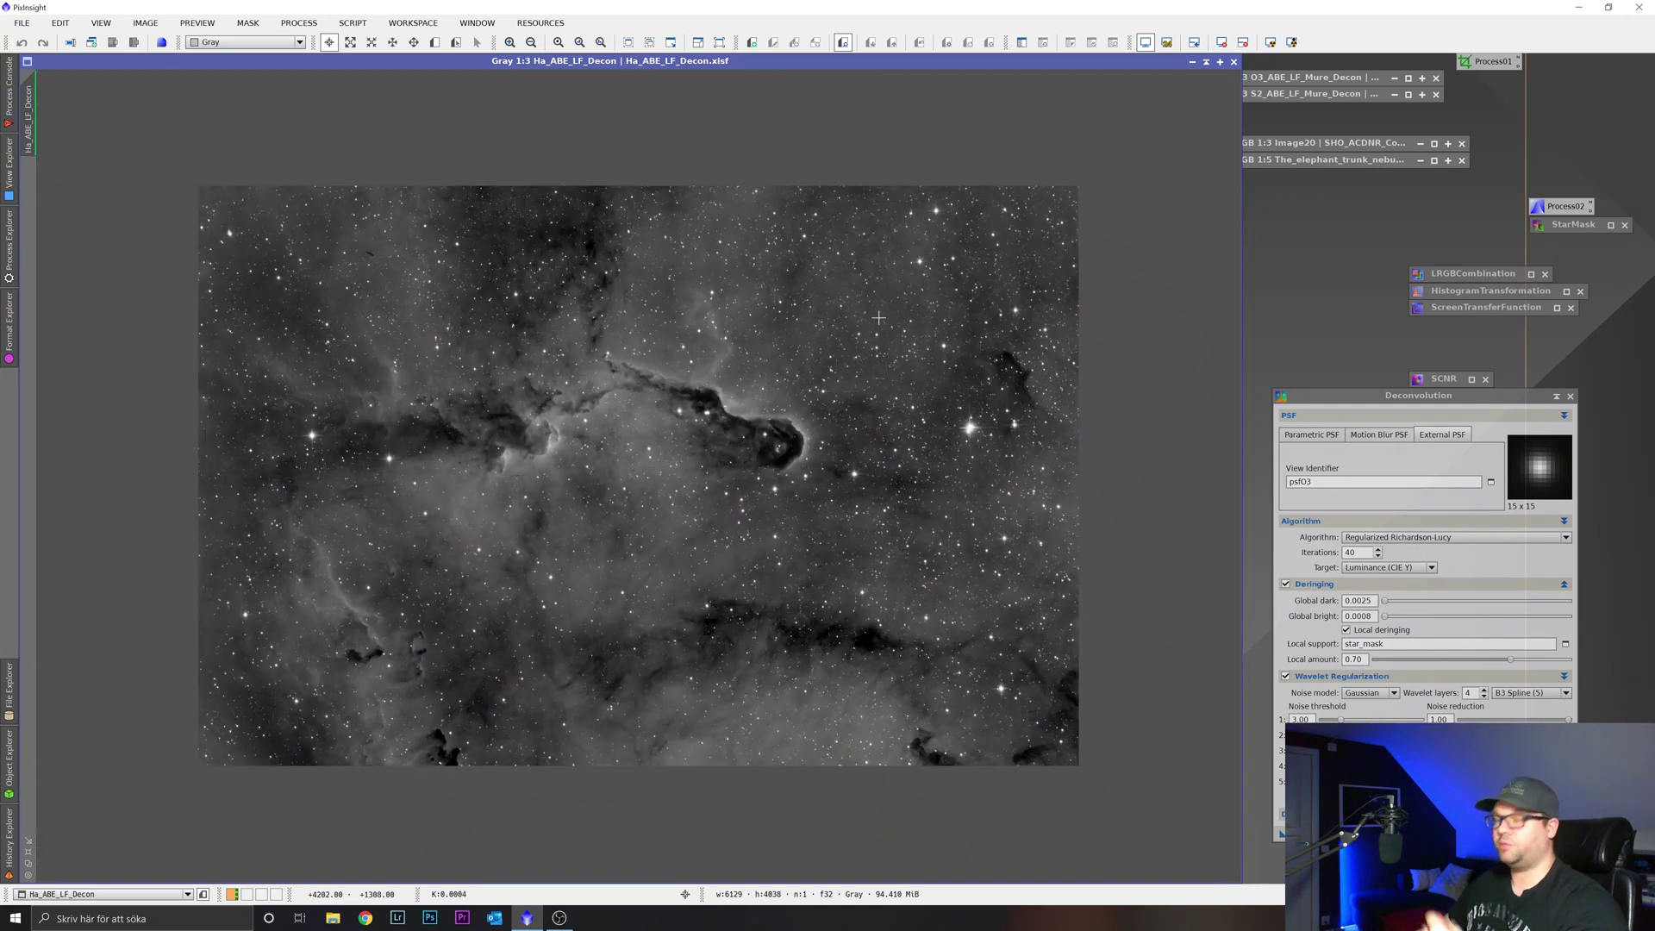
Step: Restore the O3_ABE_LF_Mure_Decon image, enlarge its window and magnify it to 1:2 for inspection
key(ctrl+Tab)
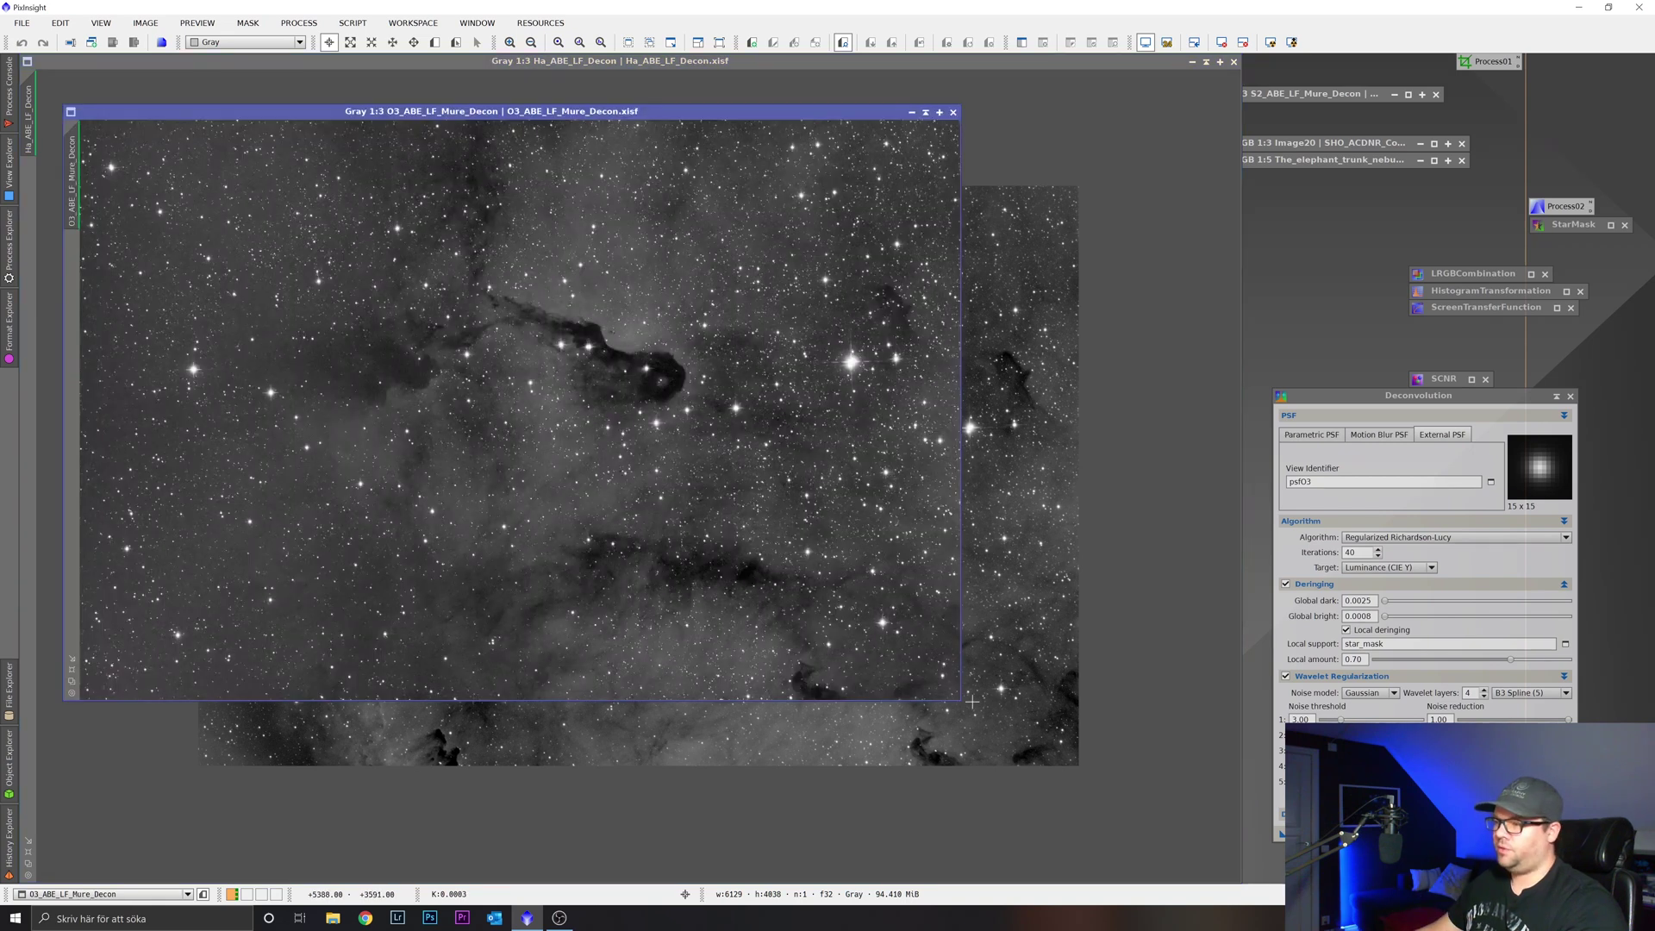
drag(960, 698, 1198, 829)
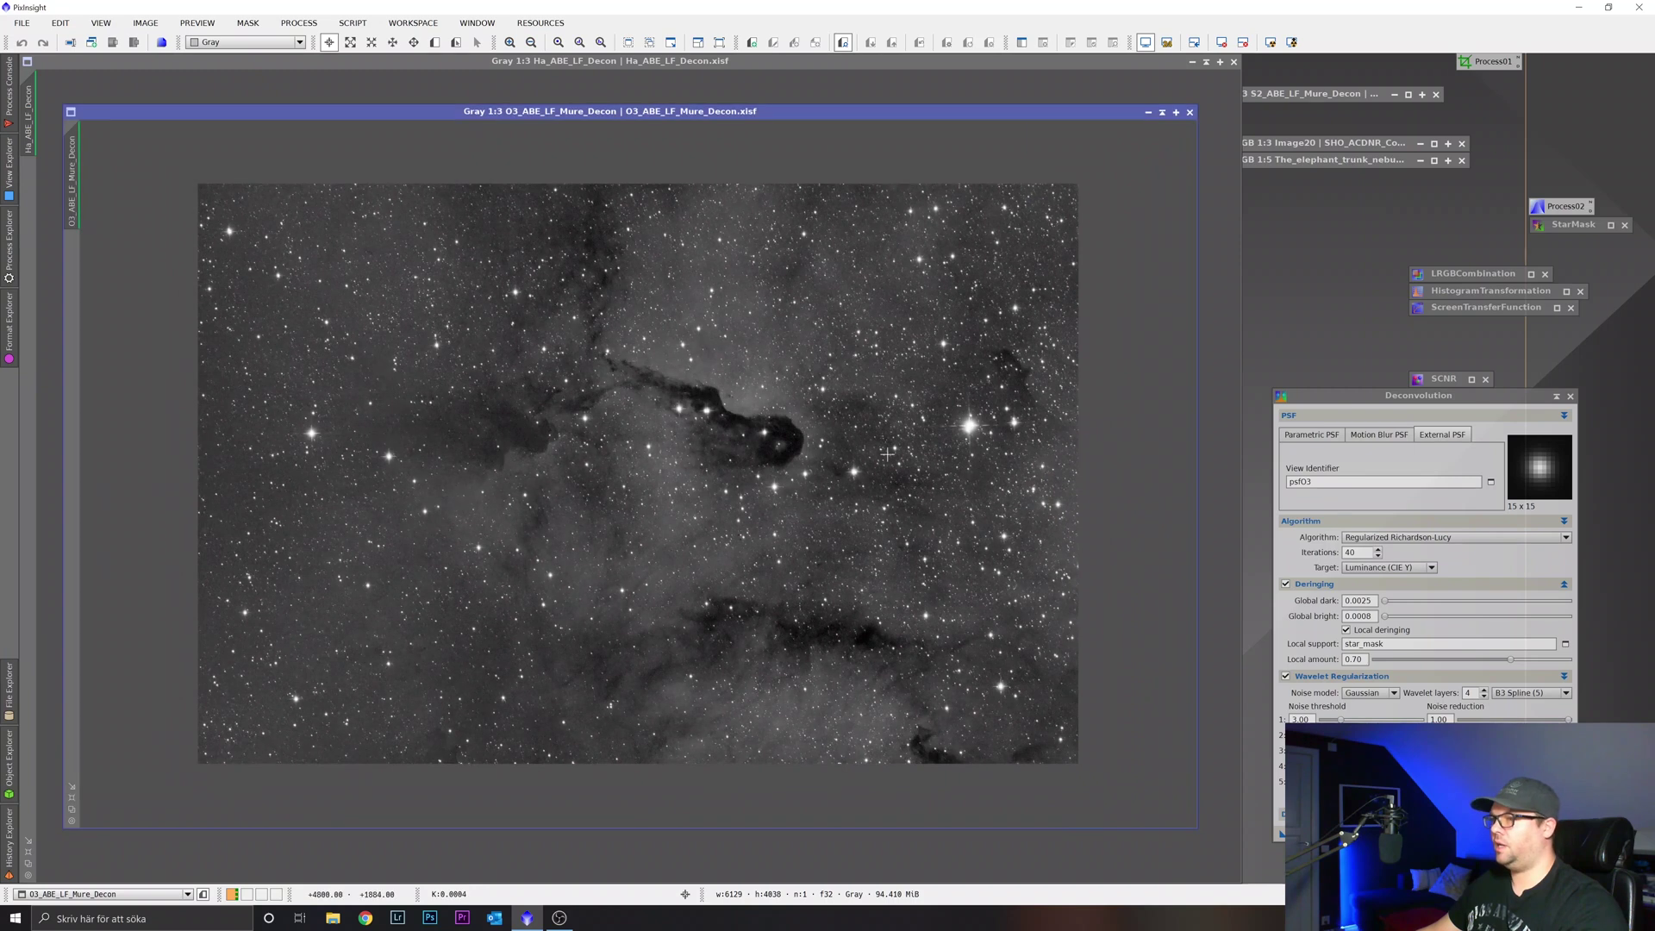
scroll(827, 437, up, 1)
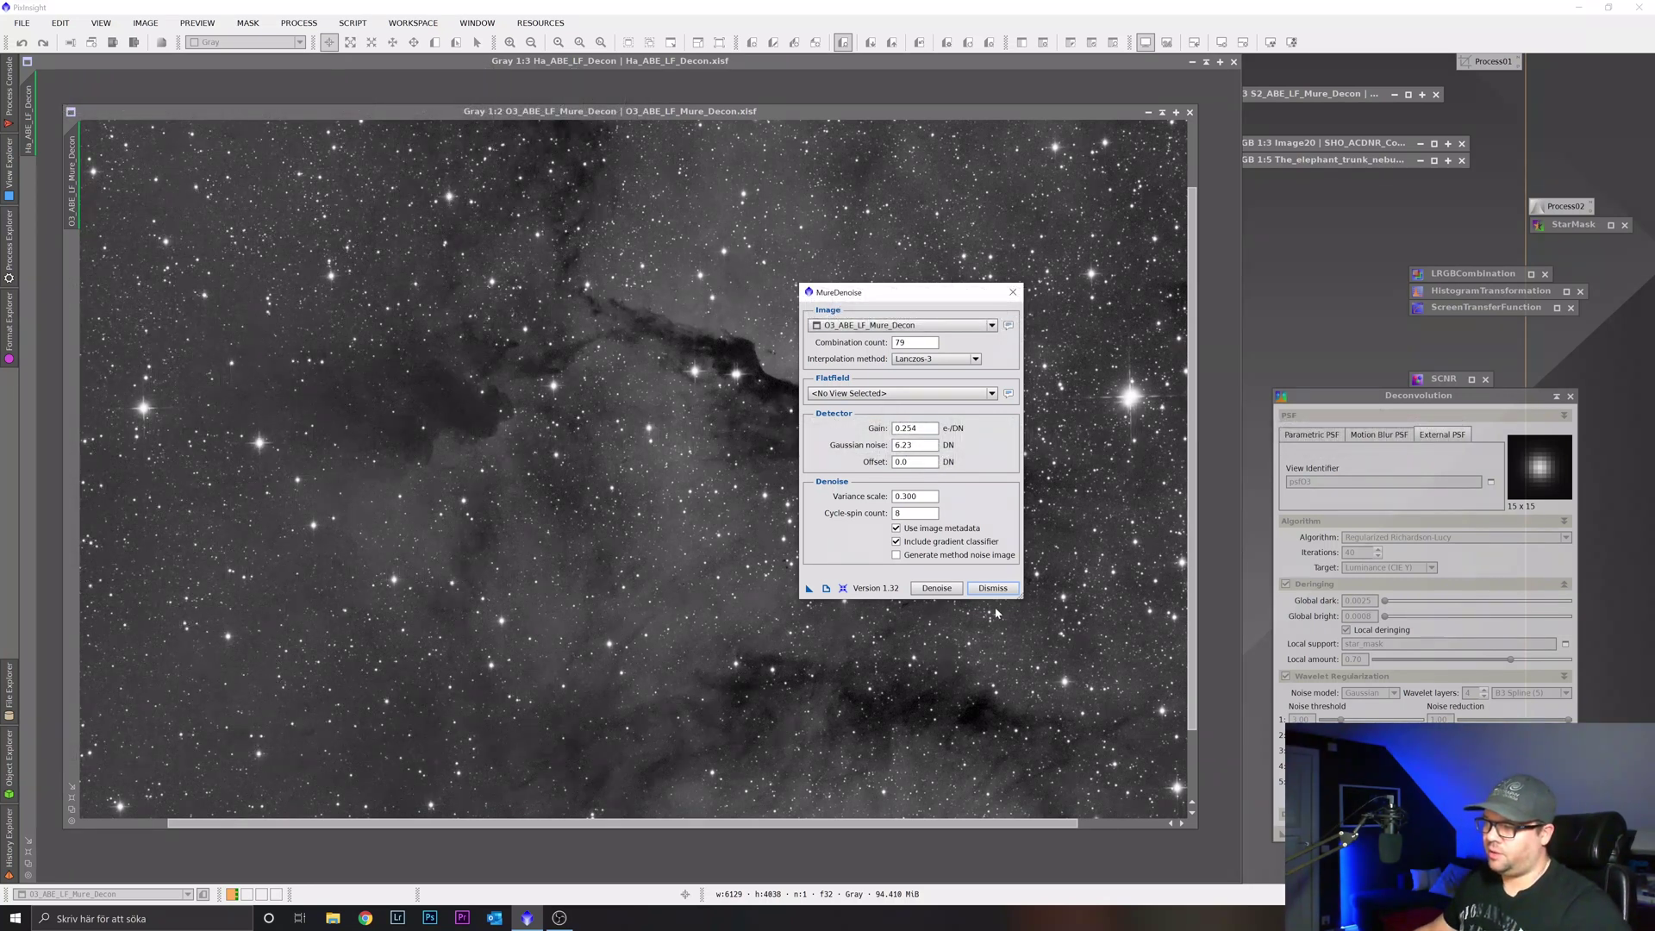
Step: Close MureDenoise after reviewing its settings, and open MureDenoiseDetectorSettings to examine its calibration frame and detector fields
click(1013, 292)
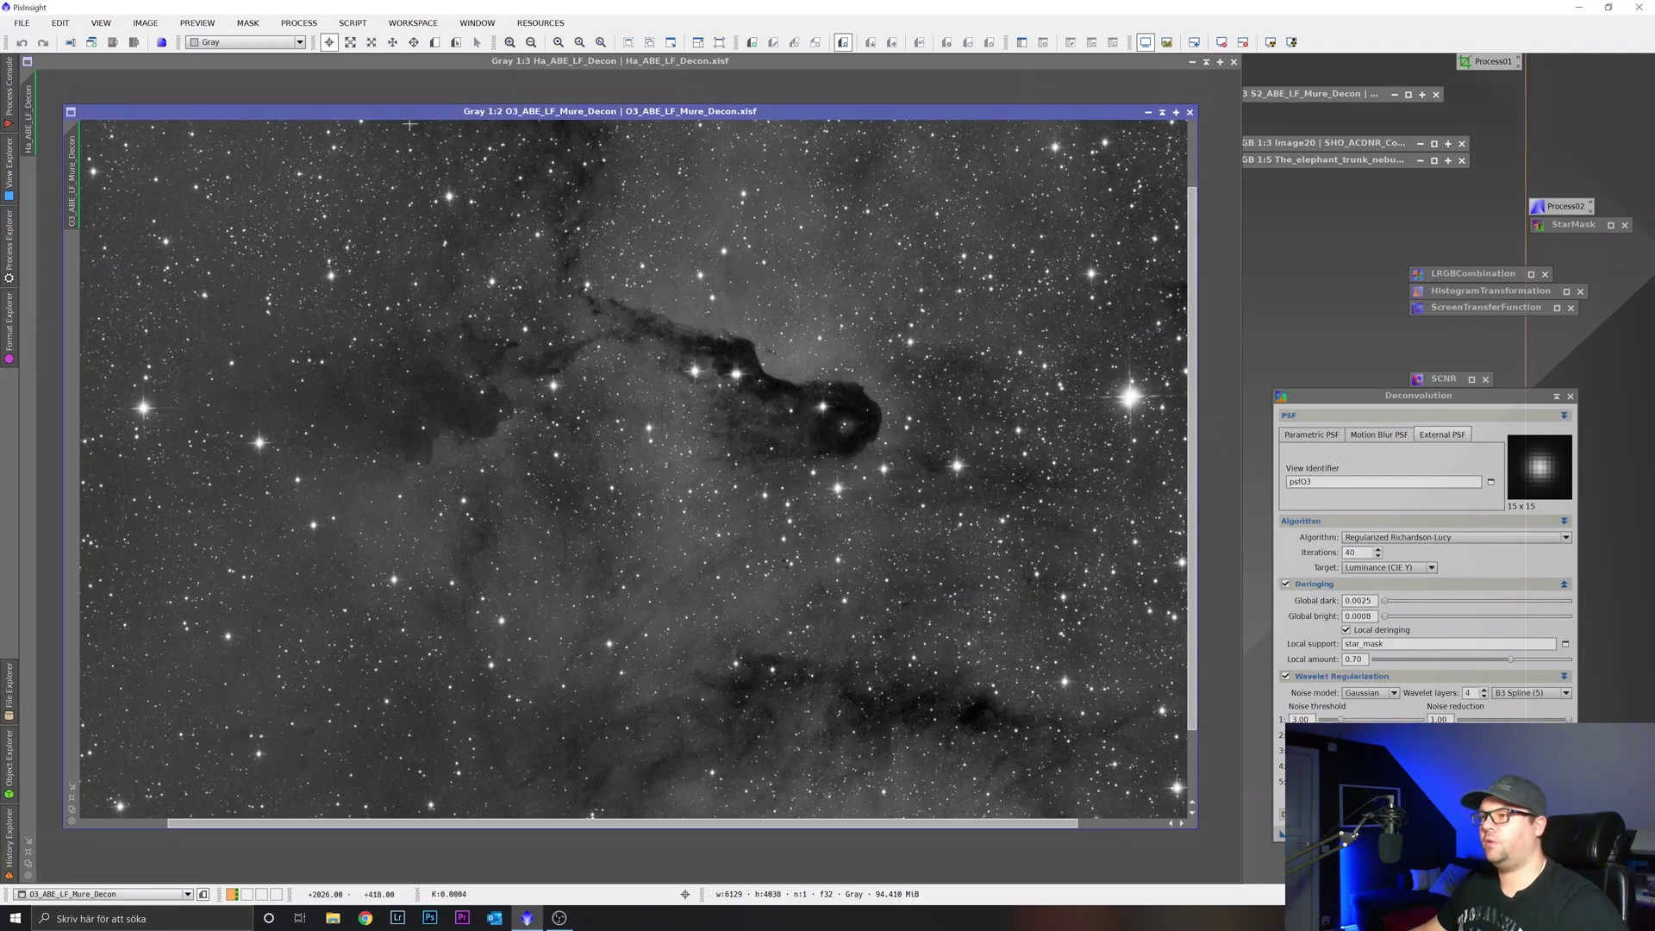
drag(827, 343, 762, 336)
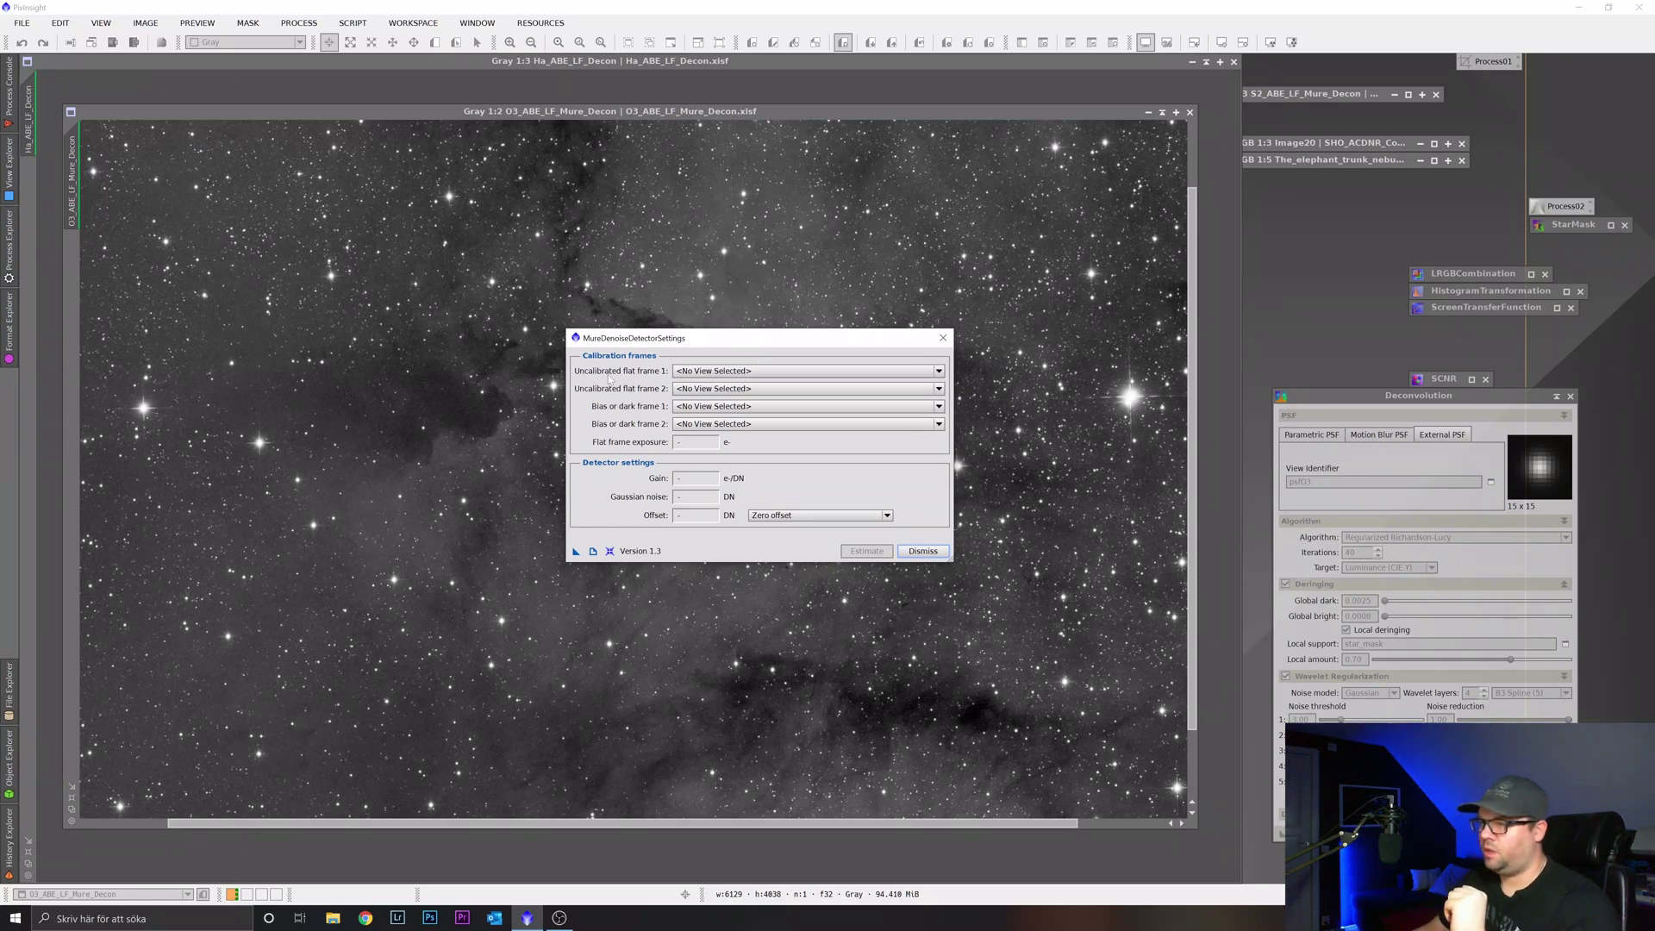
mouse_move(627, 376)
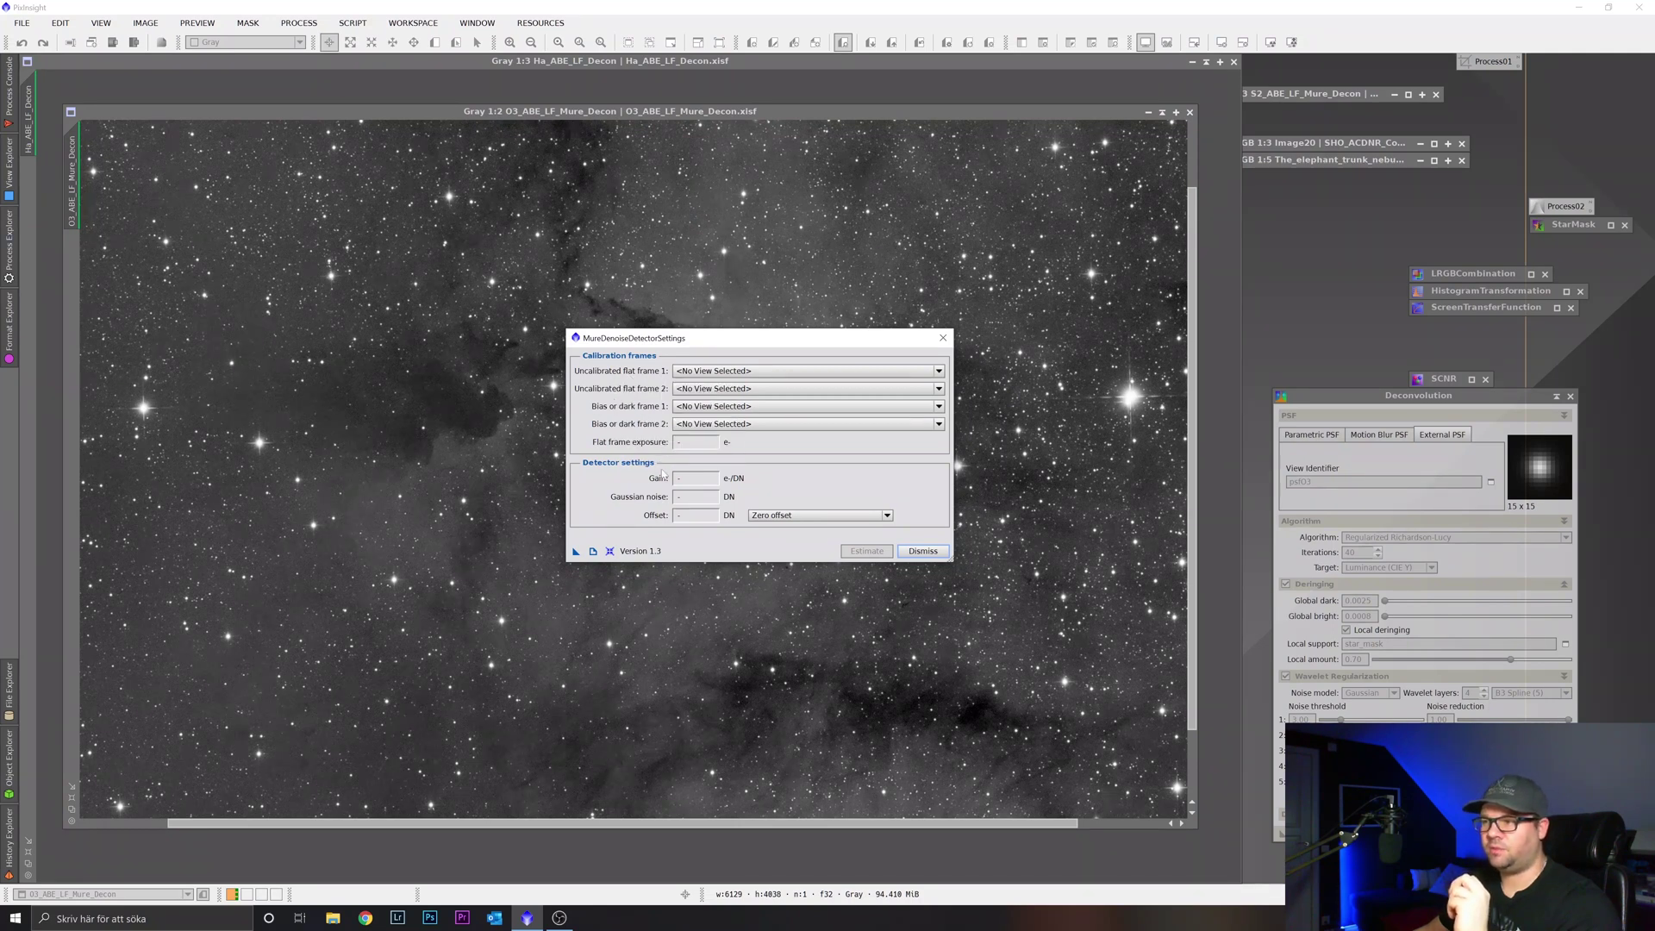
mouse_move(602, 413)
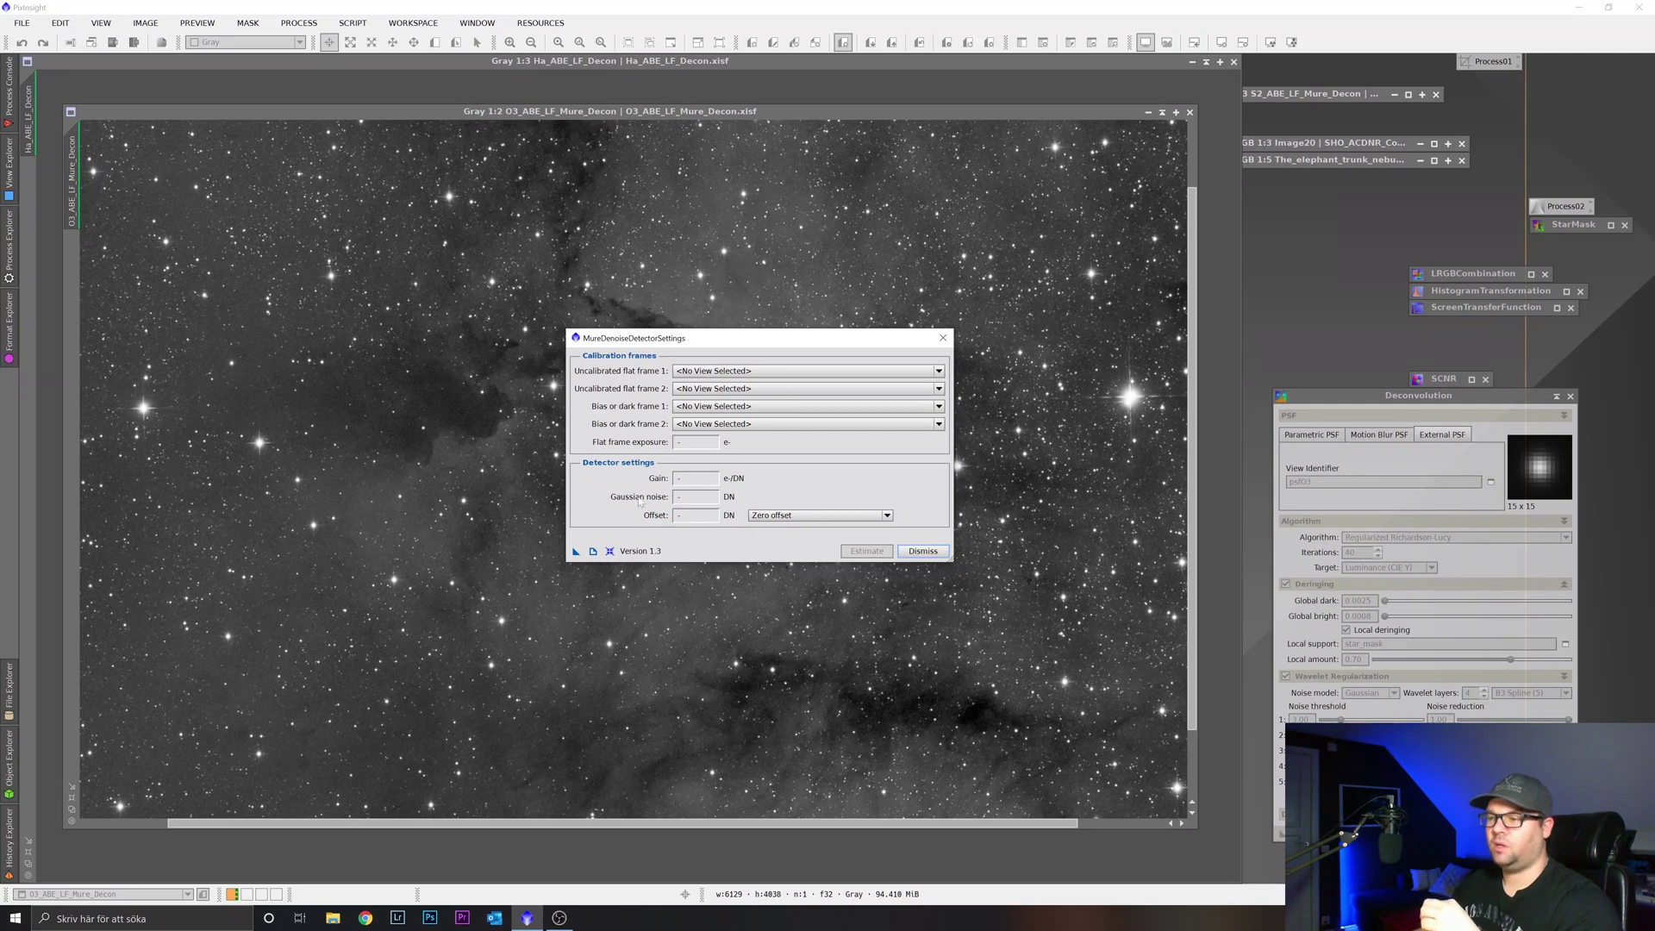
Step: Close the detector settings, reopen MureDenoise, review its flatfield choices and combination count for O3_ABE_LF_Mure_Decon, and close it
click(922, 551)
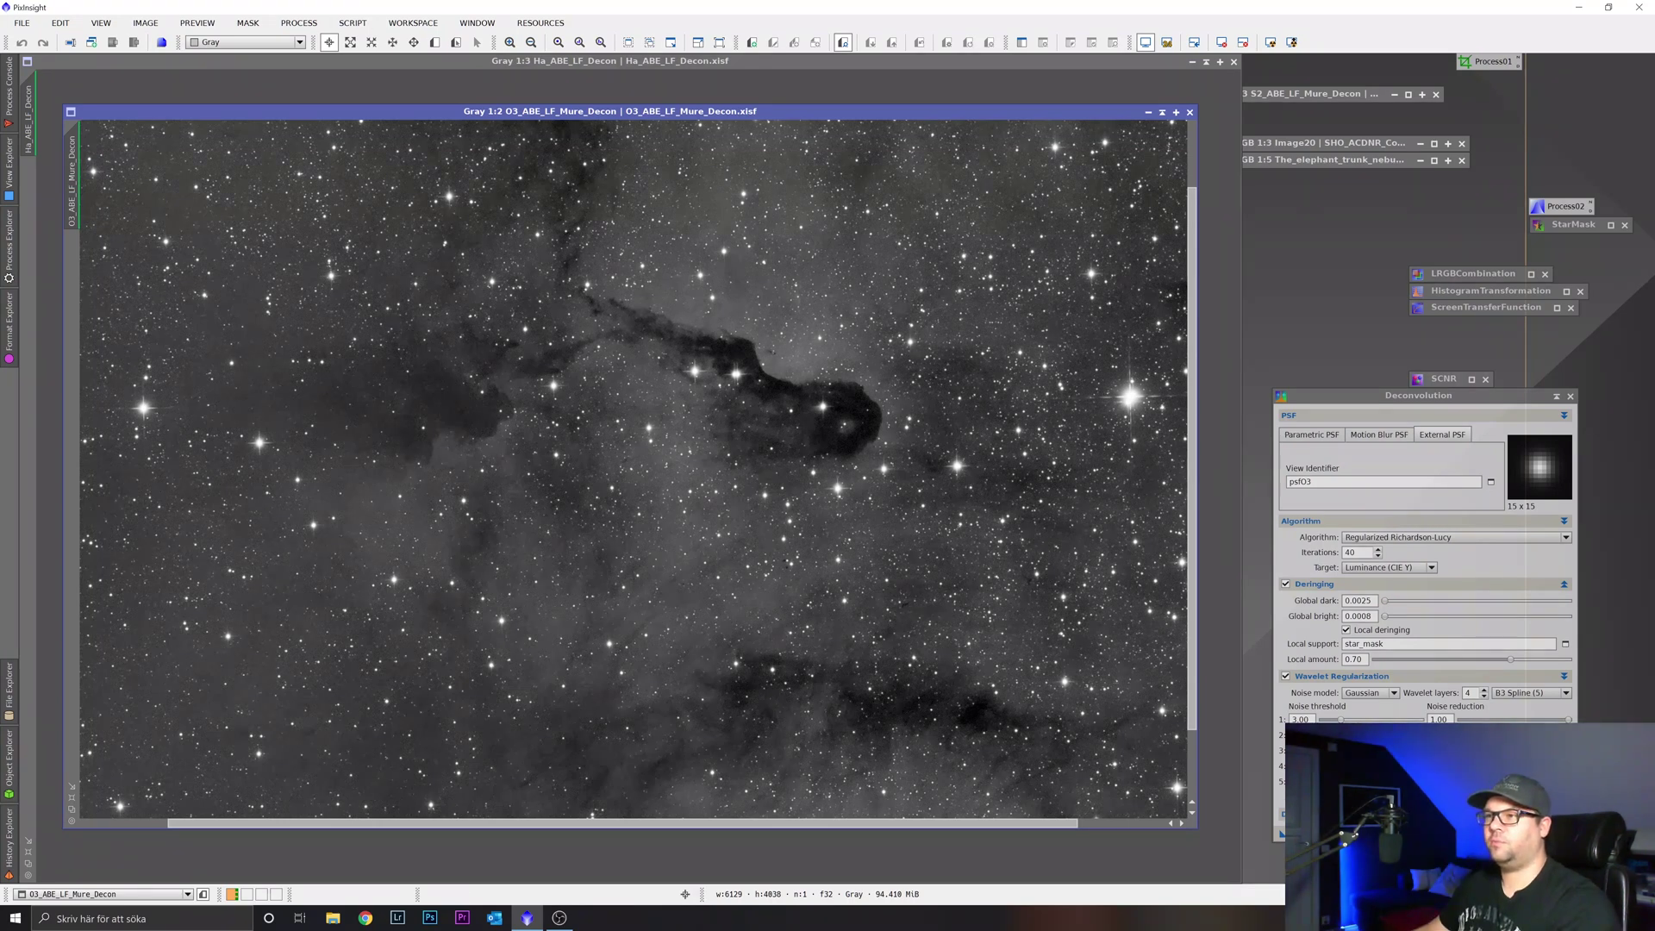
click(352, 22)
click(576, 188)
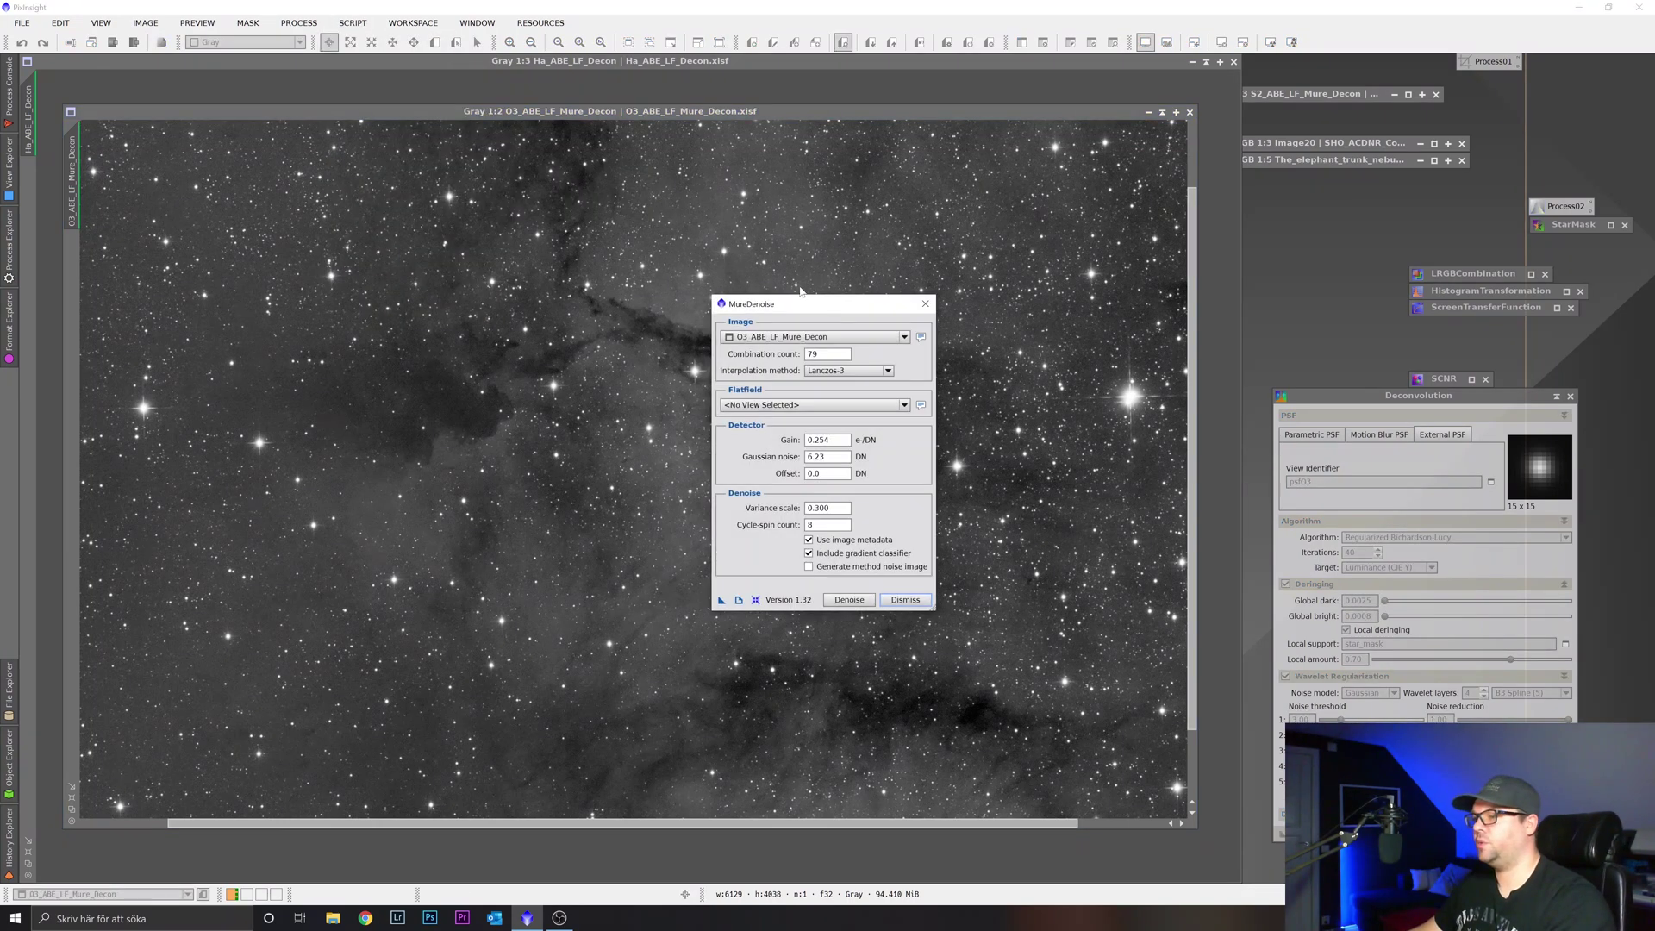
click(931, 434)
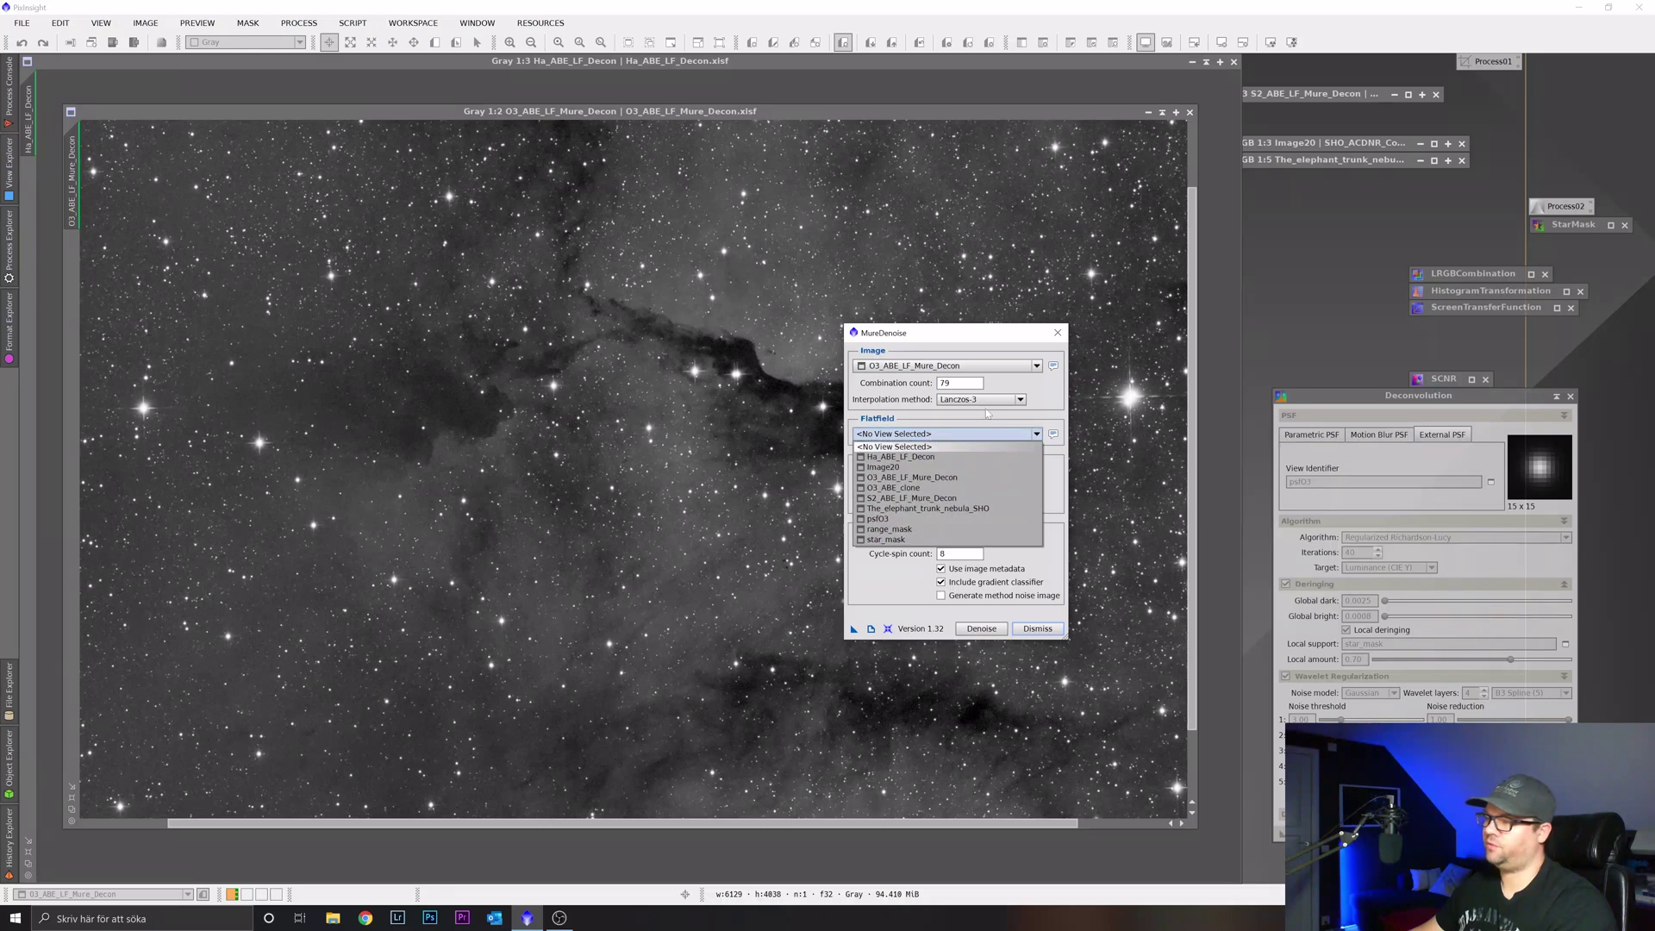
click(988, 414)
double_click(962, 385)
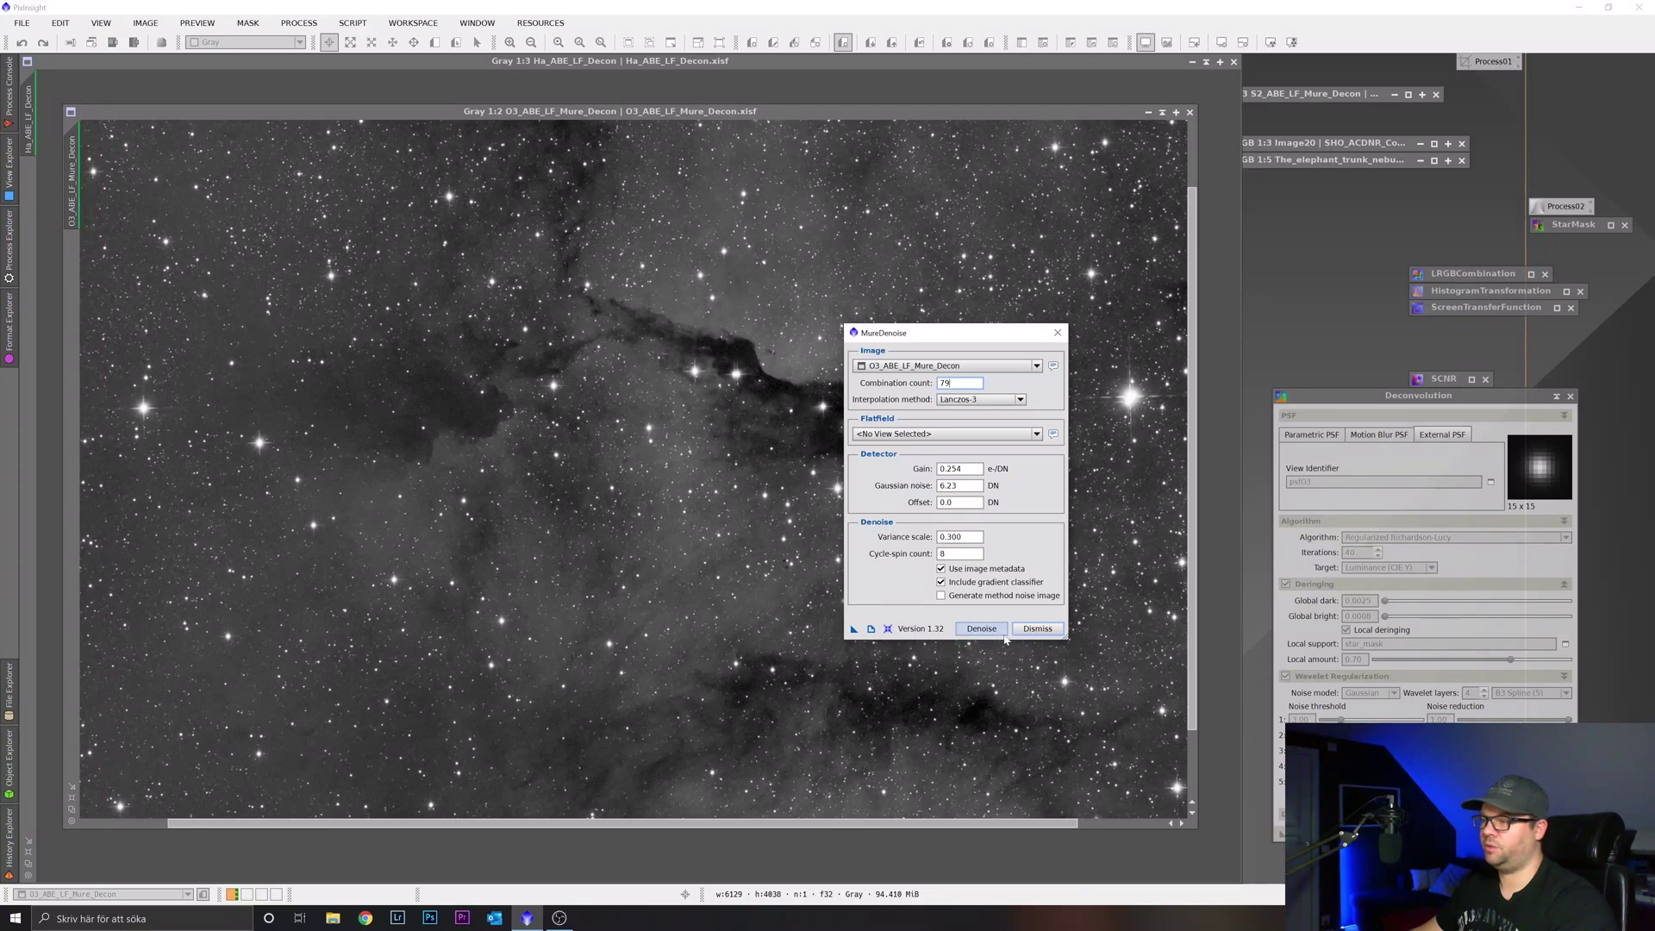
click(1058, 337)
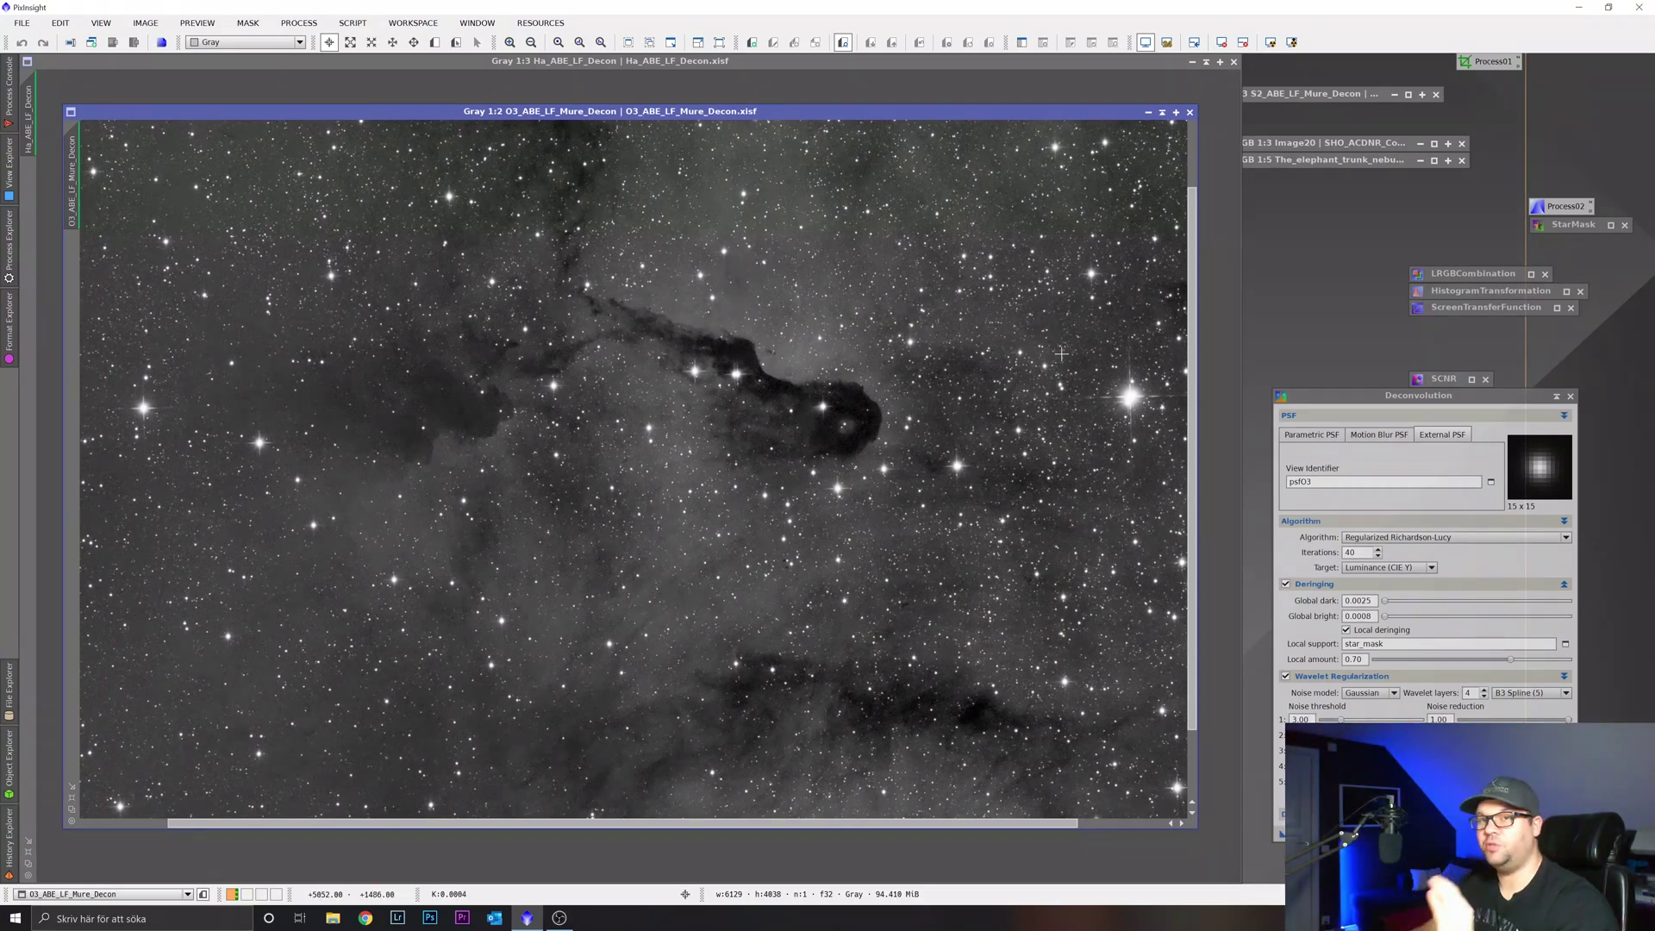
Step: Fit the whole O3 image in view, restore S2_ABE_LF_Mure_Decon for a brief look, and collapse the open image windows
scroll(1061, 353, down, 1)
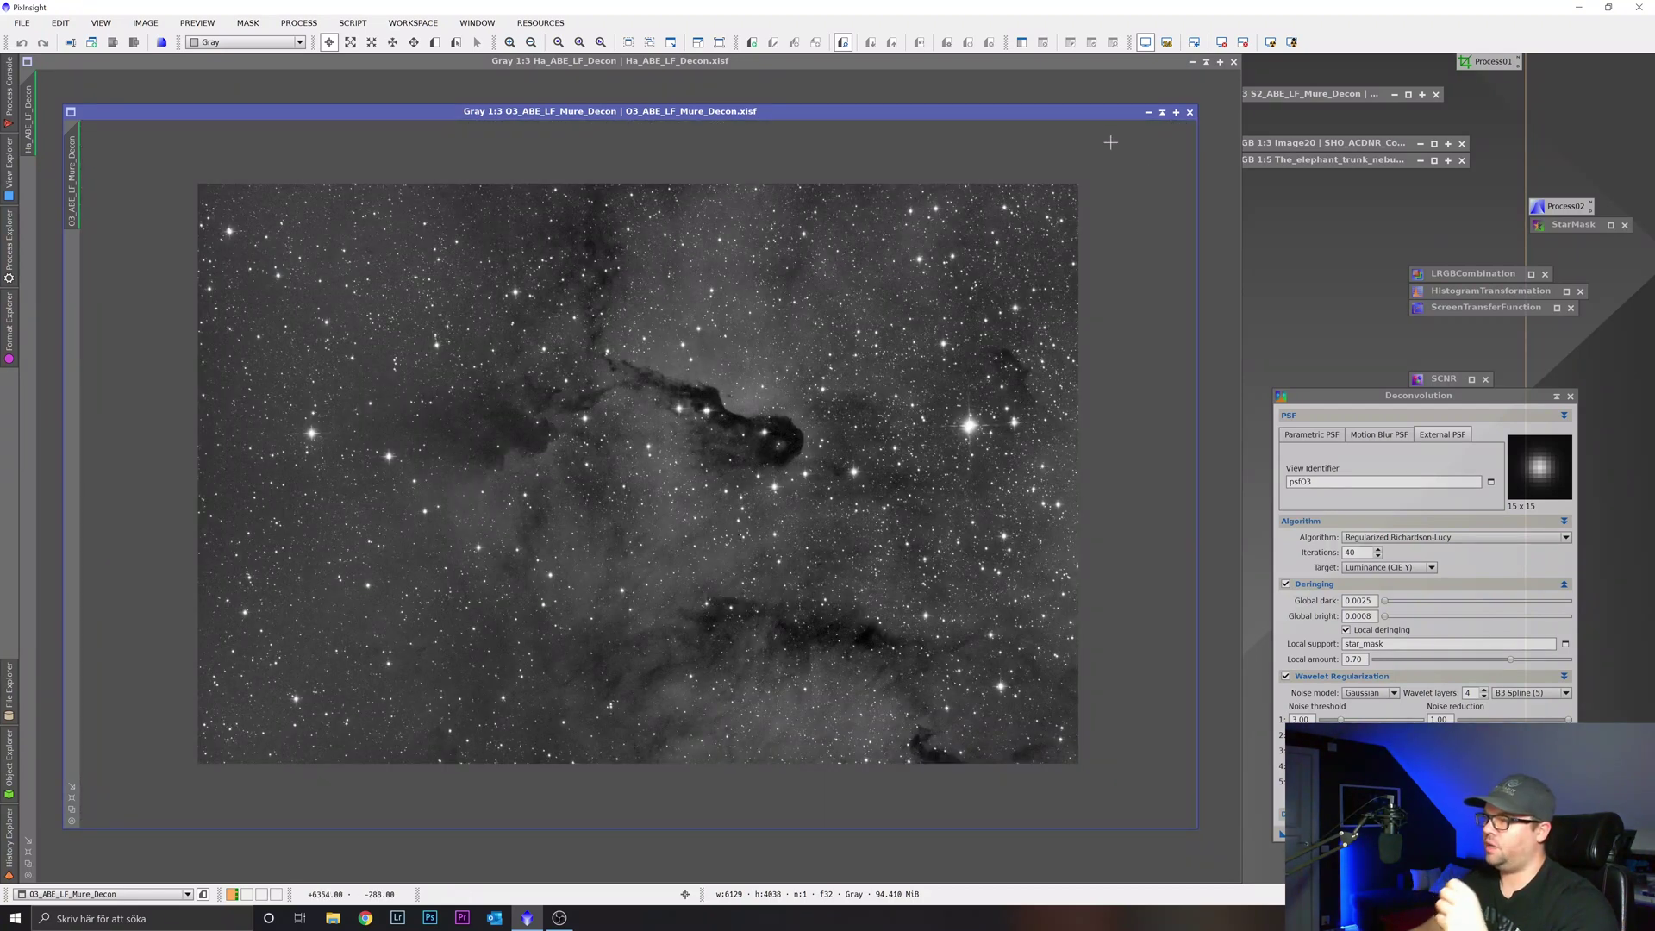
double_click(1293, 95)
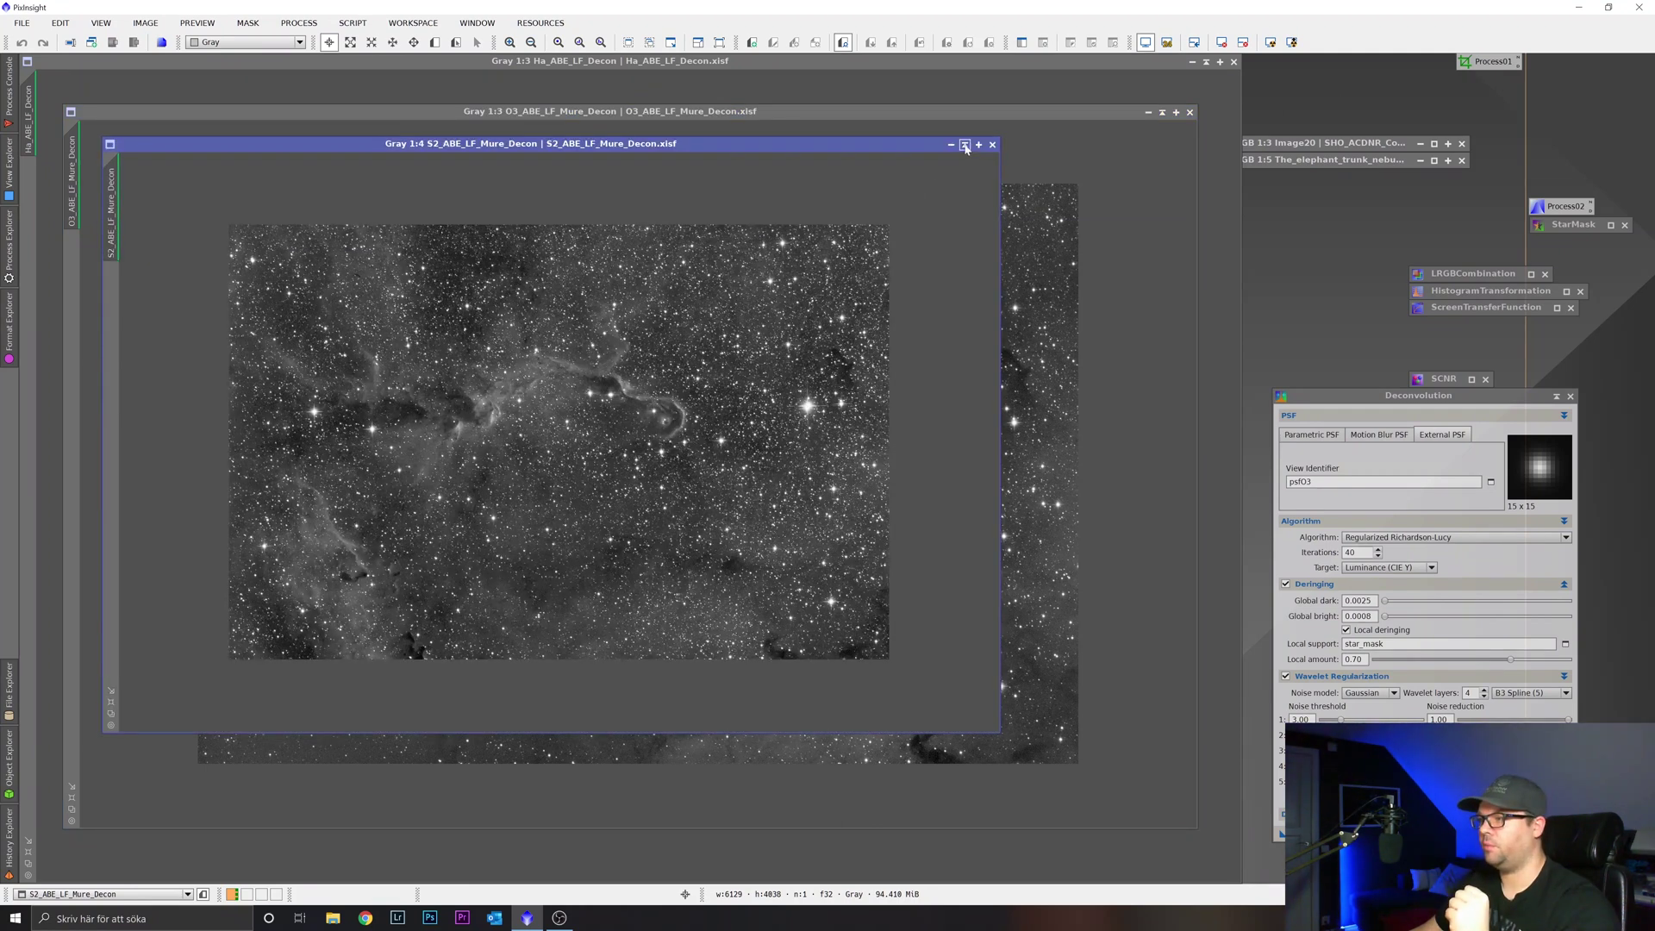
click(964, 145)
click(1163, 115)
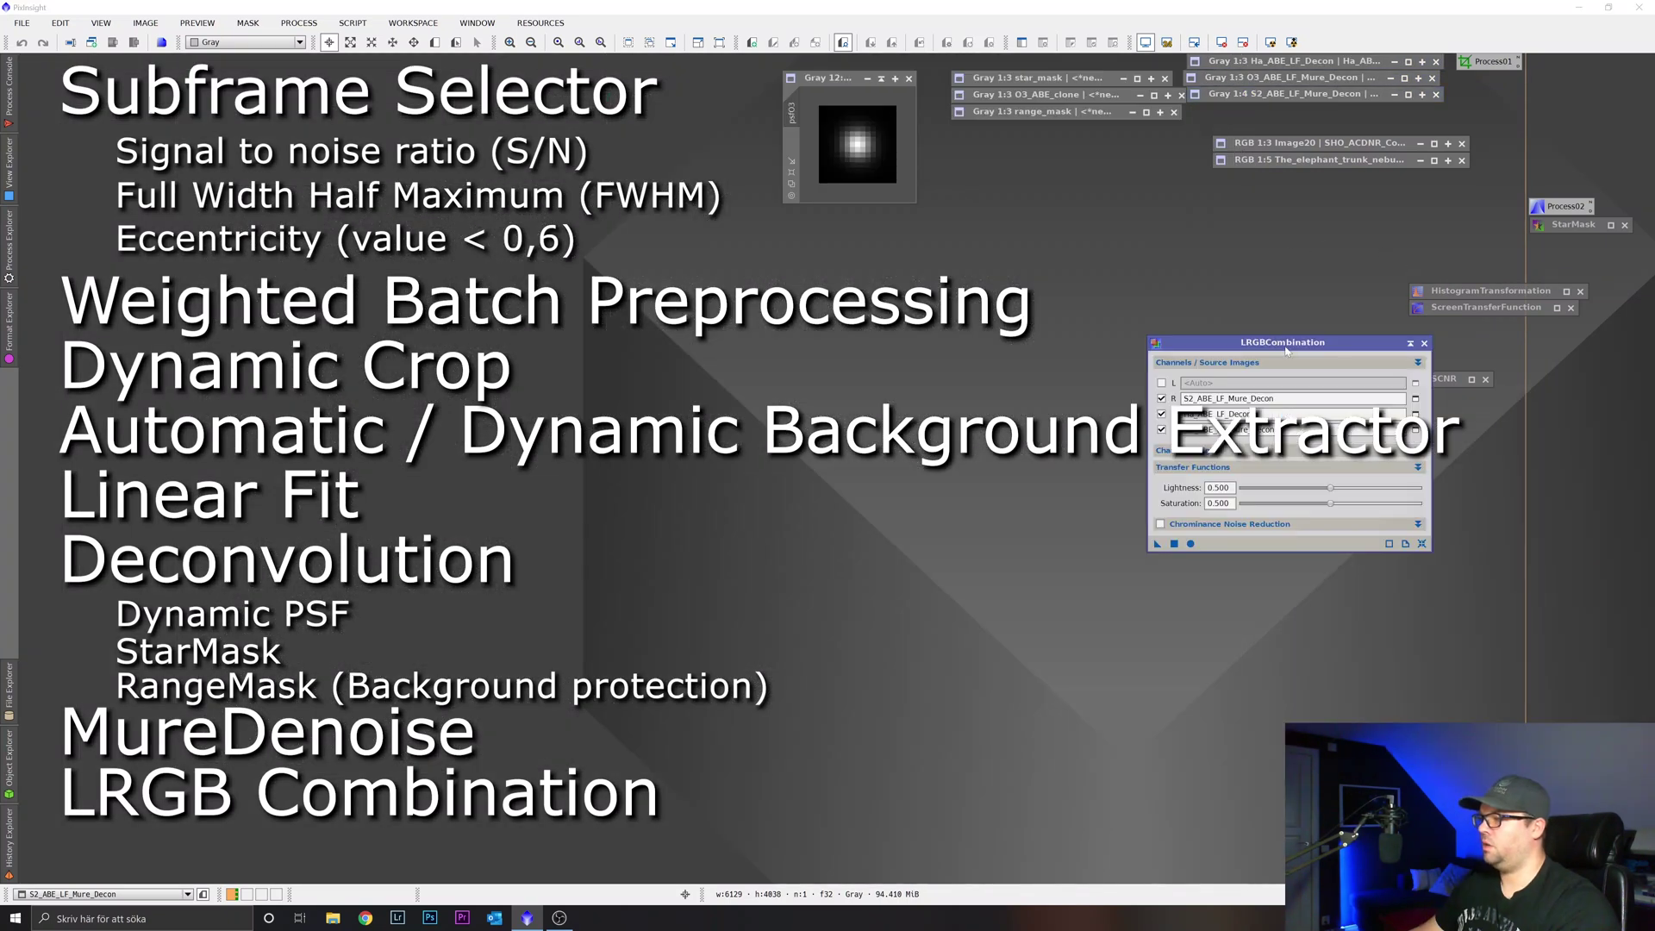
Step: Review the LRGBCombination channel mapping of S2 to red, Ha to green and O3 to blue, and close the process
drag(1285, 345, 1079, 343)
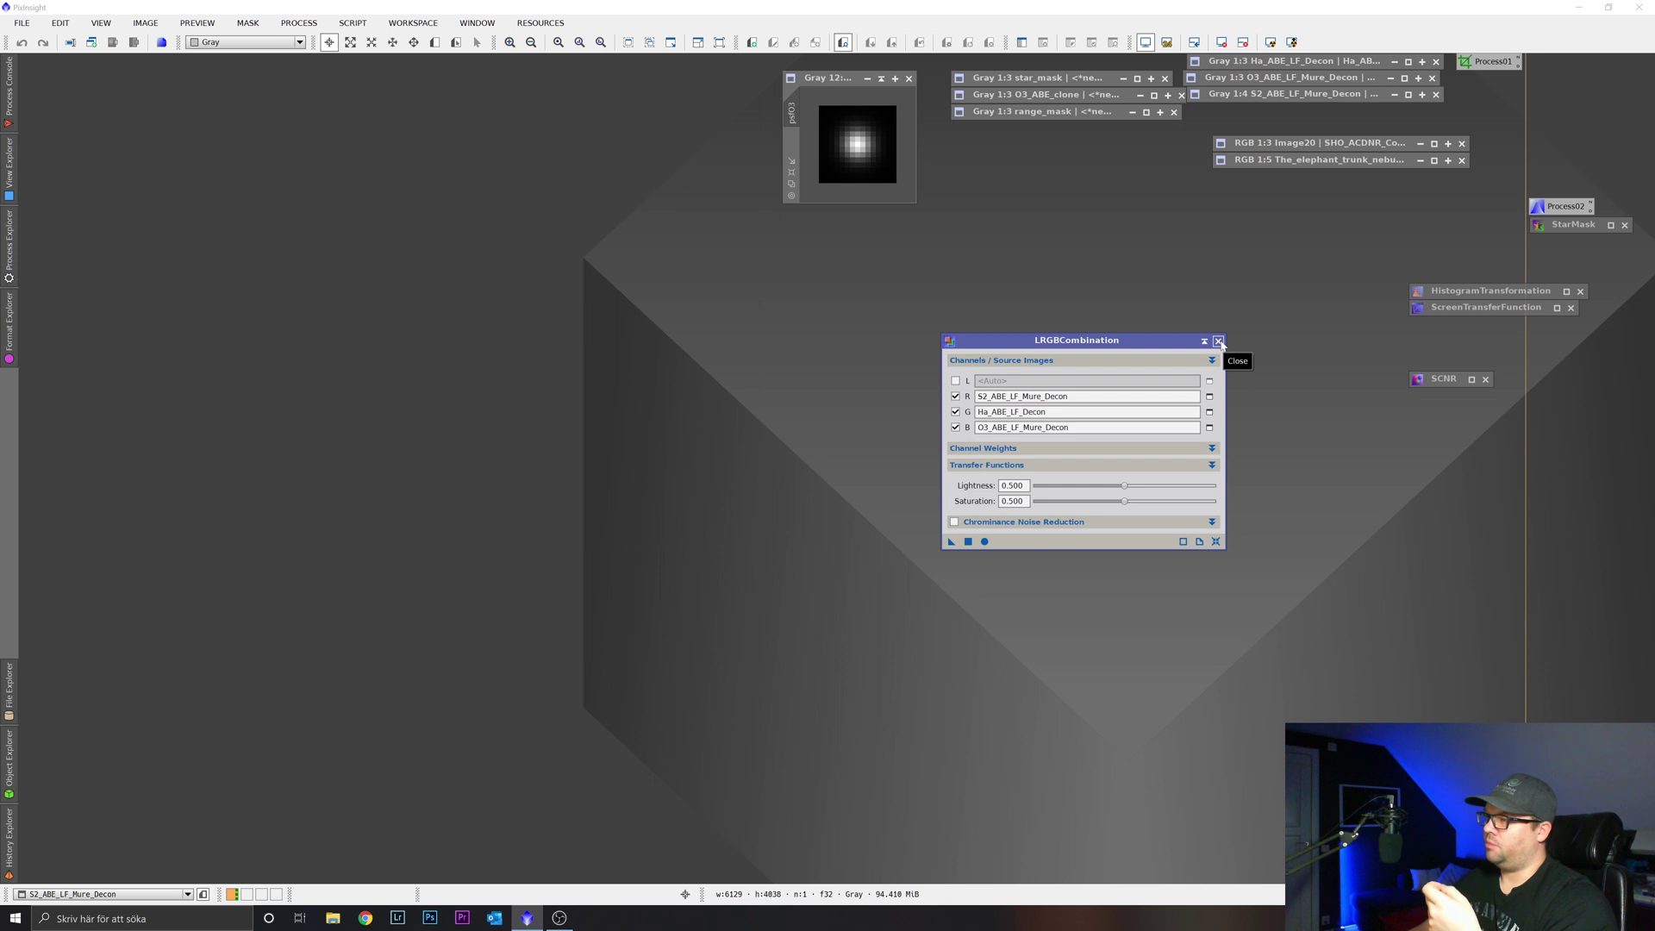
click(1219, 342)
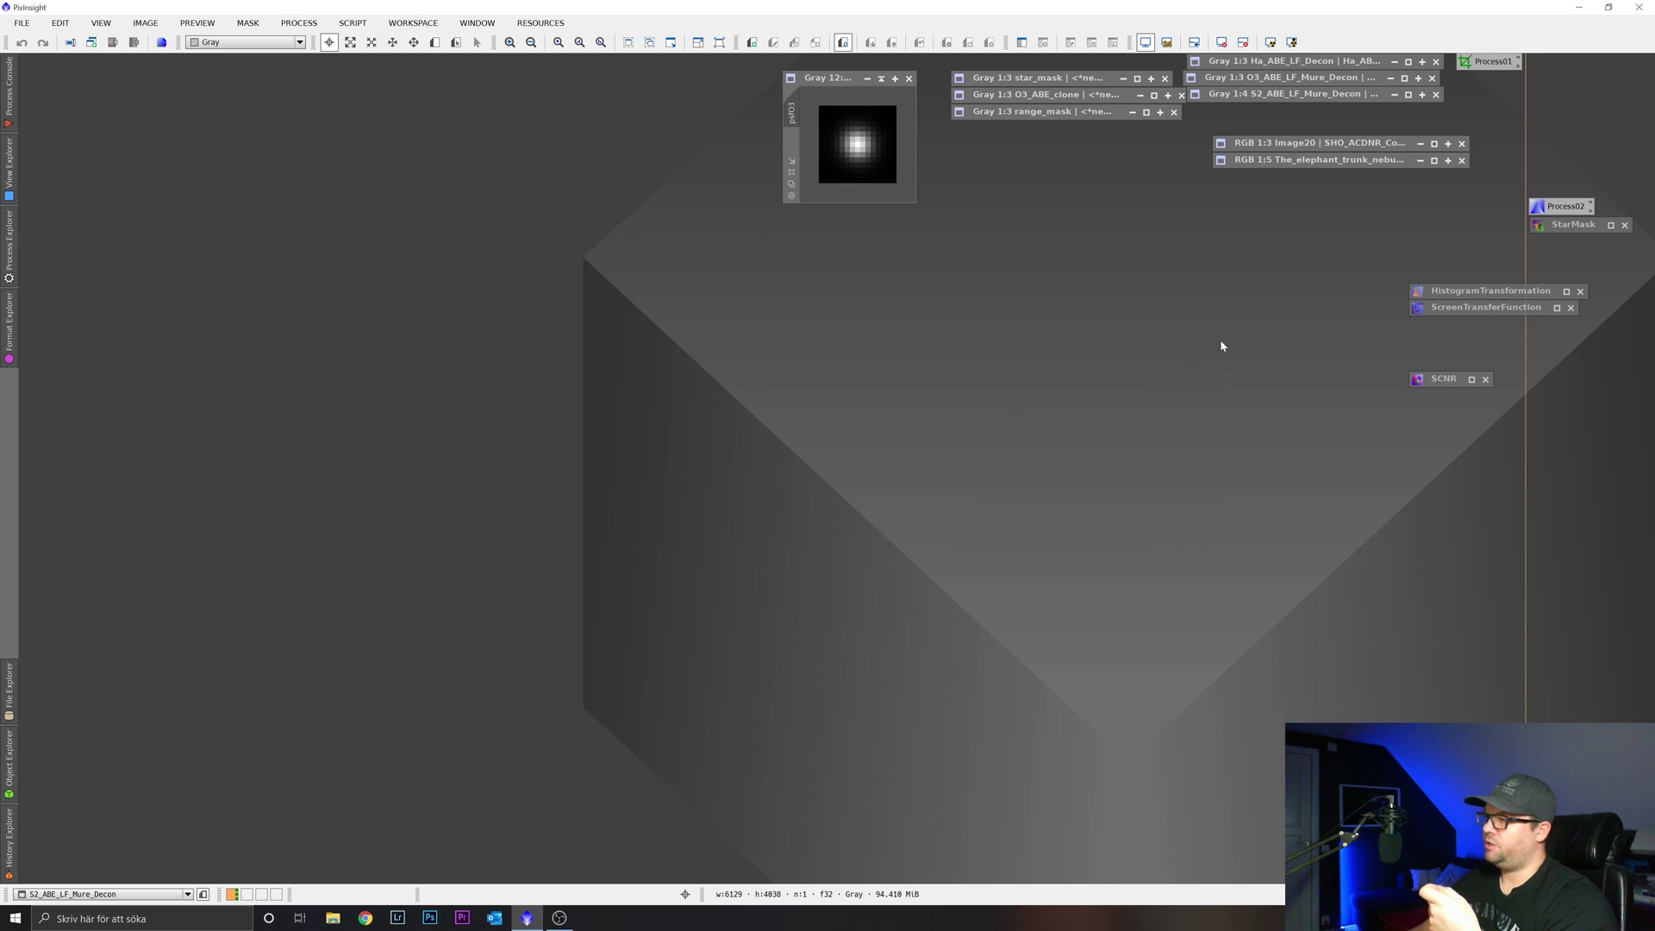
Step: Transfer the screen stretch of S2_ABE_LF_Mure_Decon to HistogramTransformation, and close both process windows
double_click(1479, 293)
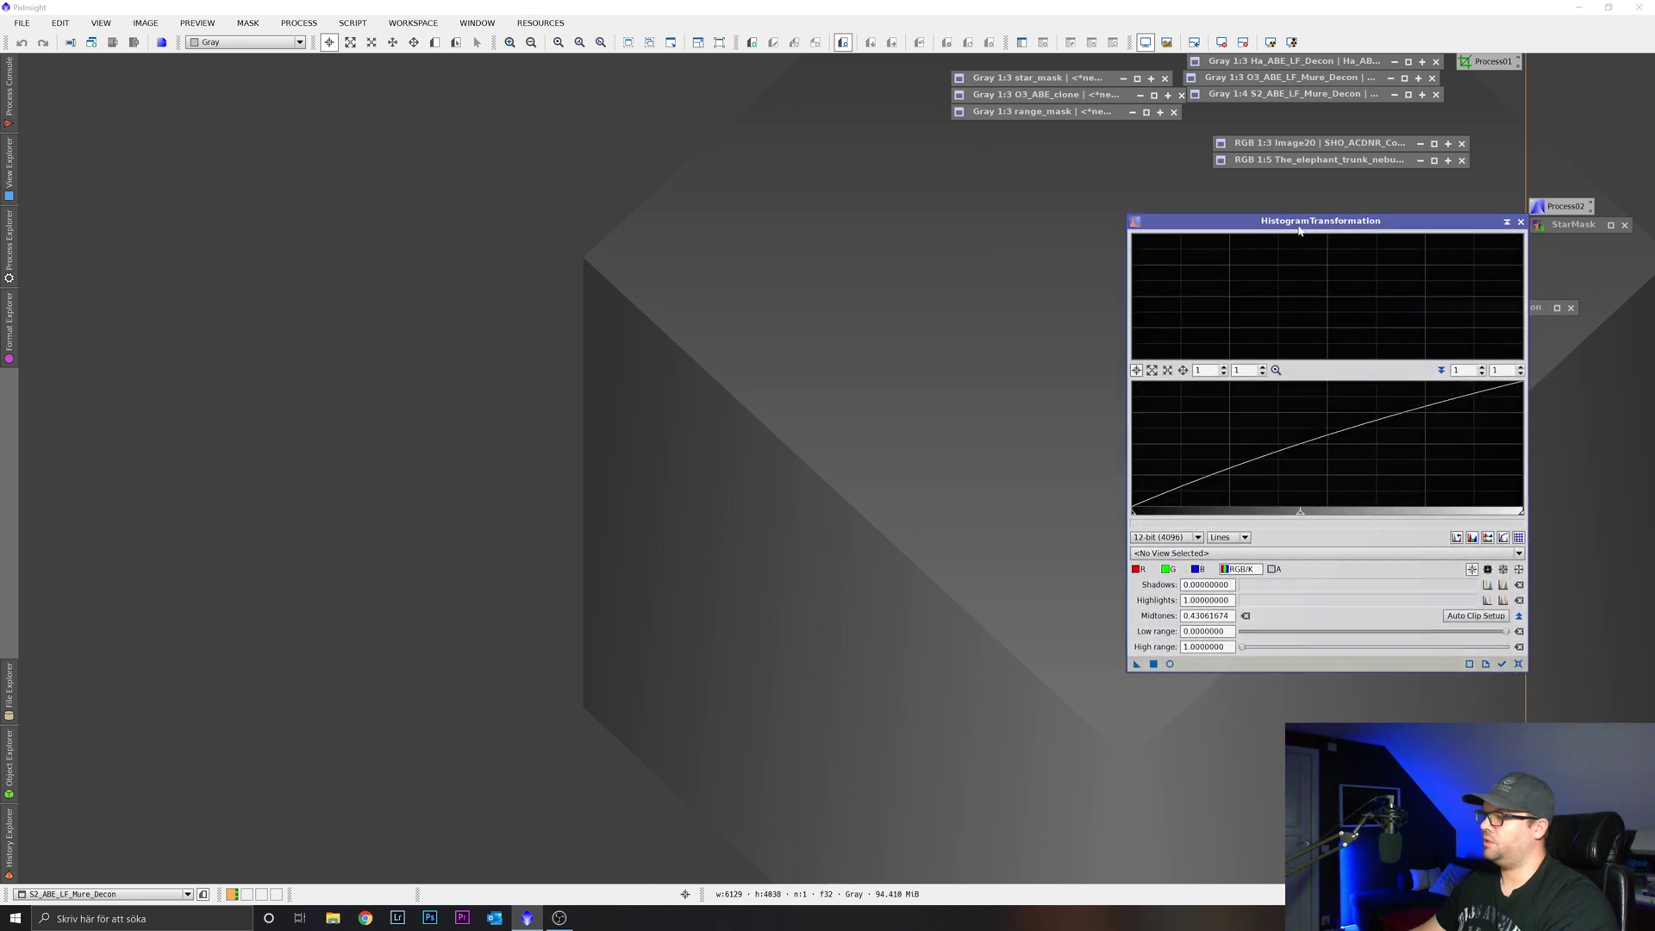
drag(1300, 229, 1283, 231)
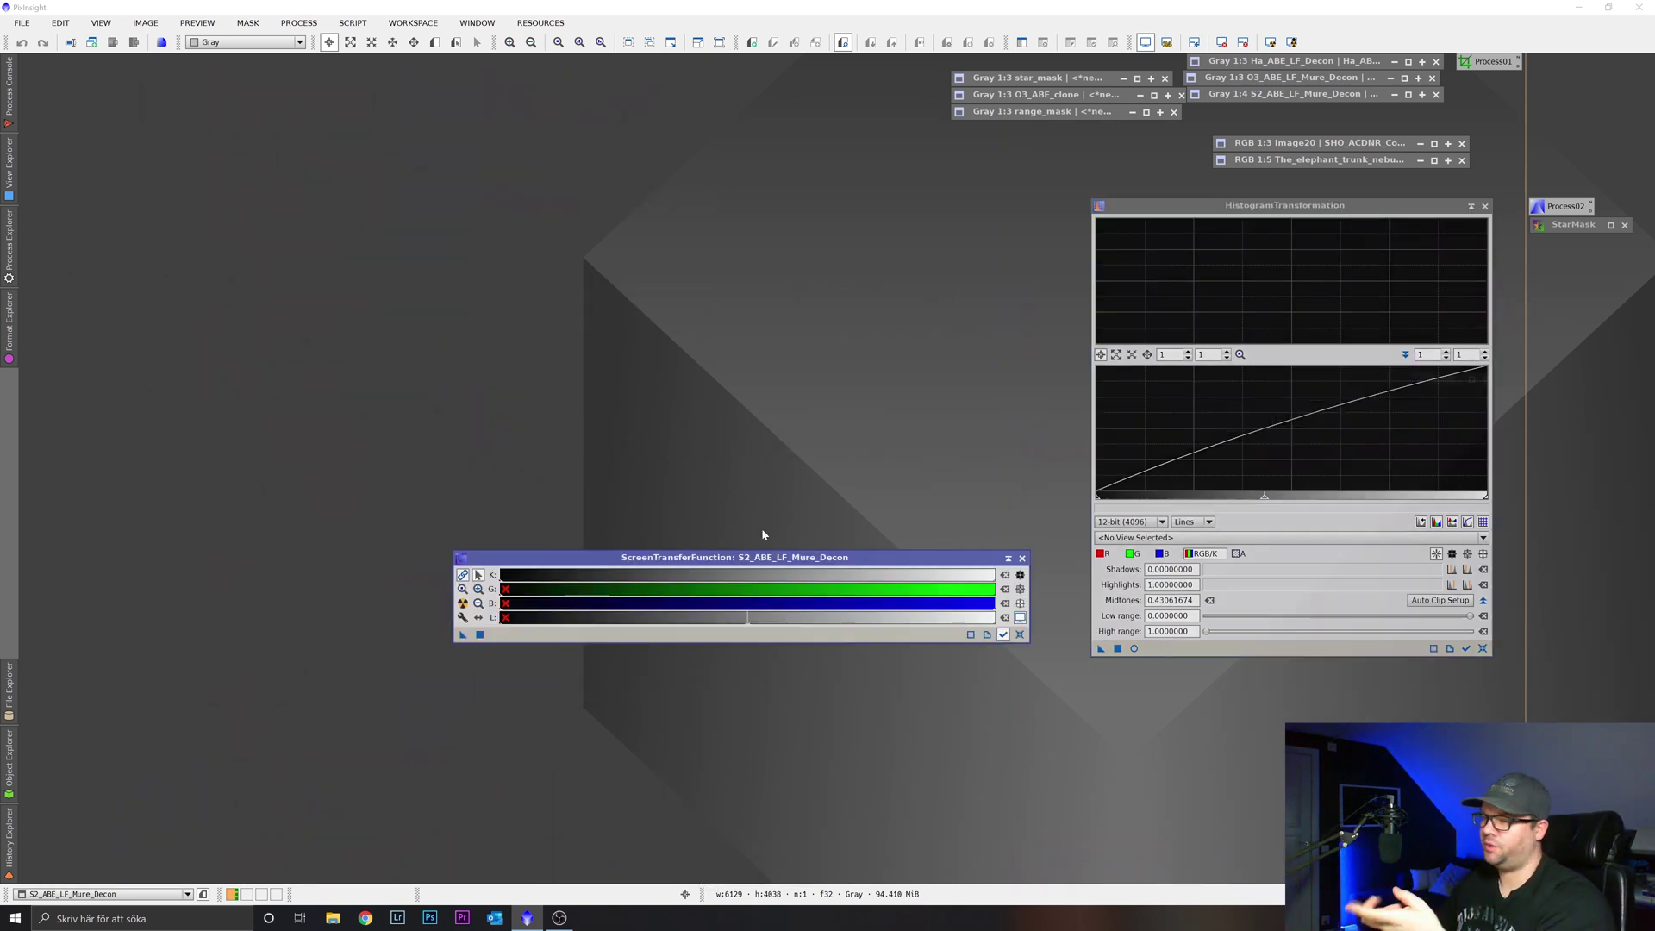
drag(463, 640, 1242, 651)
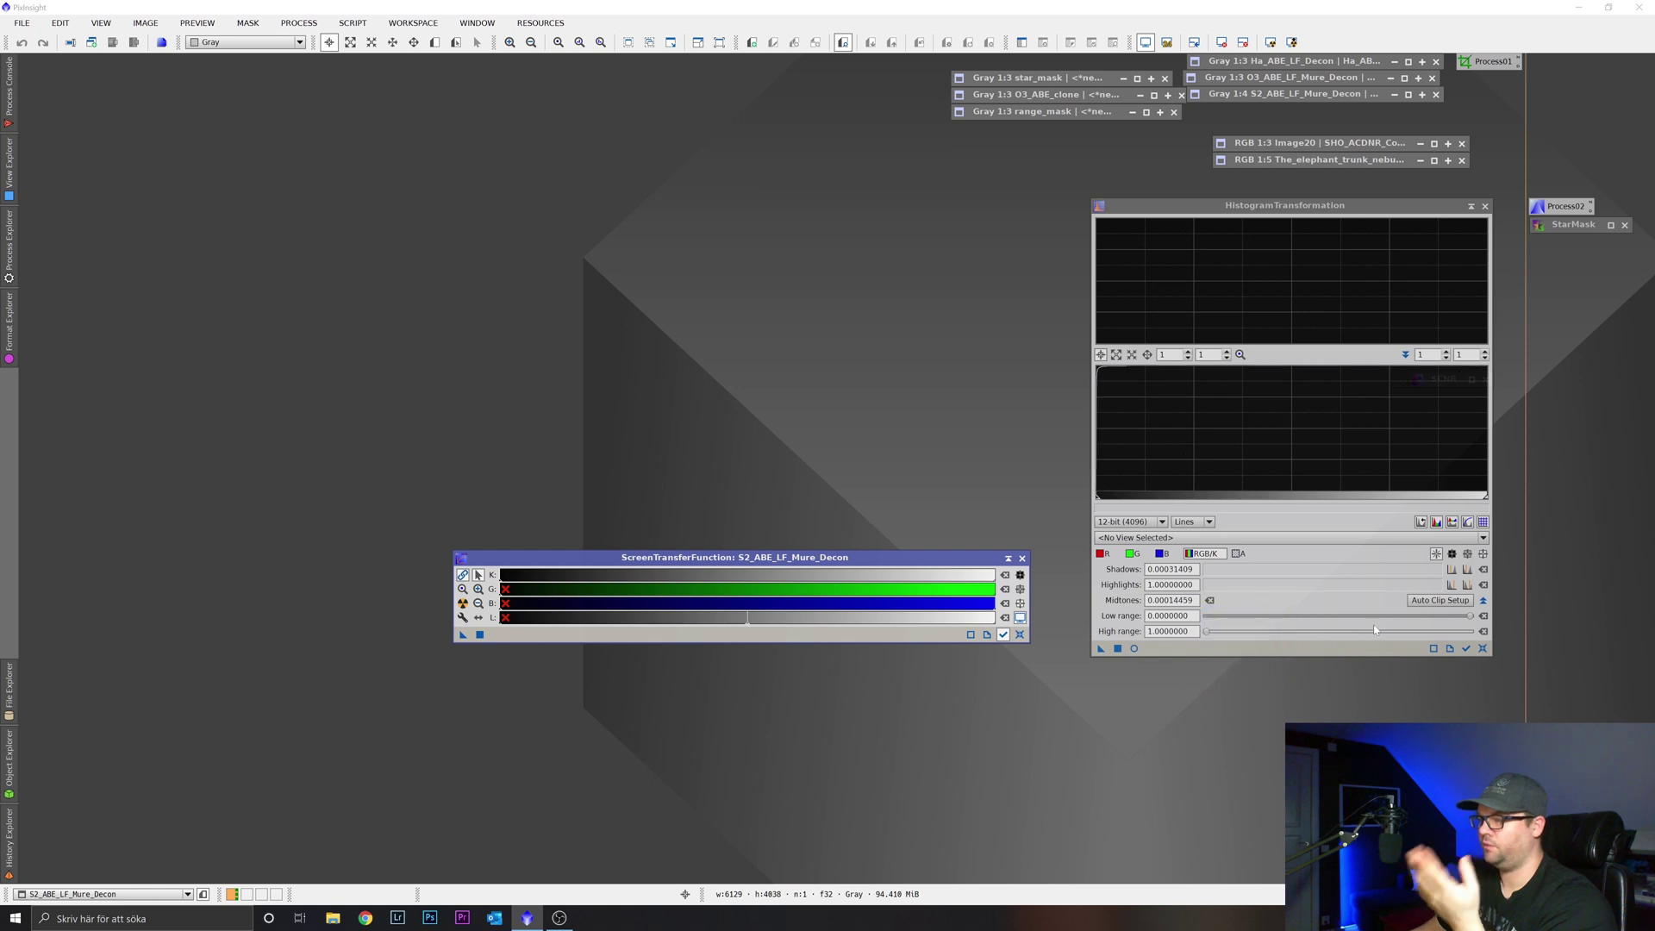
click(1022, 557)
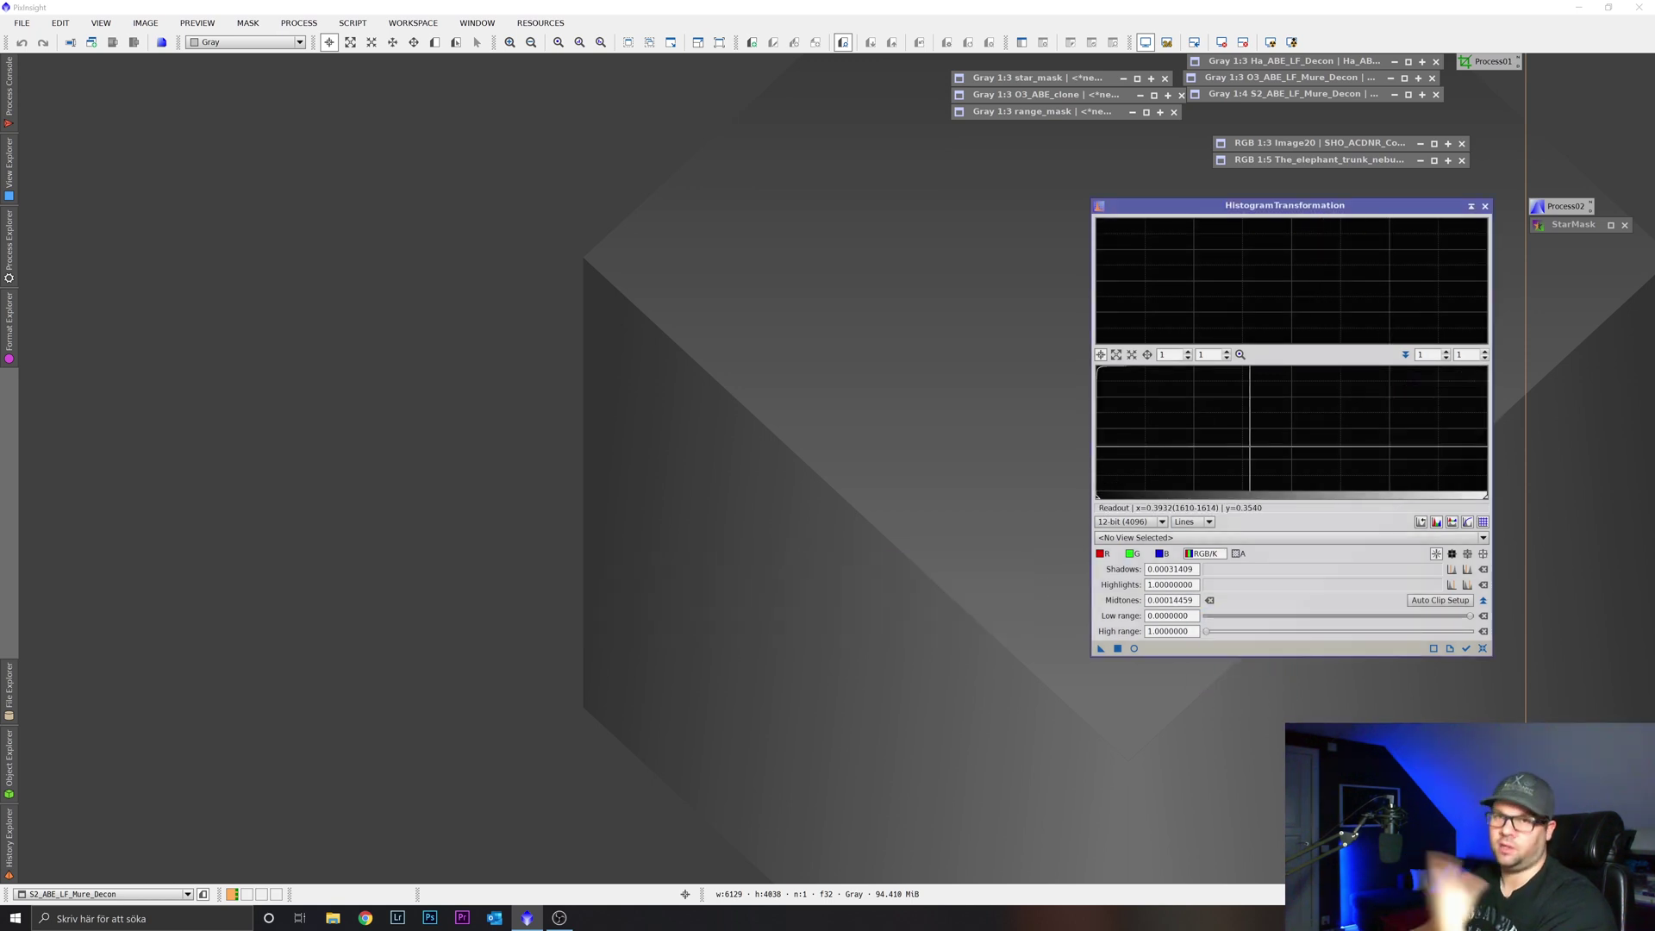
click(1485, 208)
Step: Redo the HistogramTransformation stretch and the inversion on Image20, and bring the SCNR settings closer to the image
drag(1355, 428, 1428, 390)
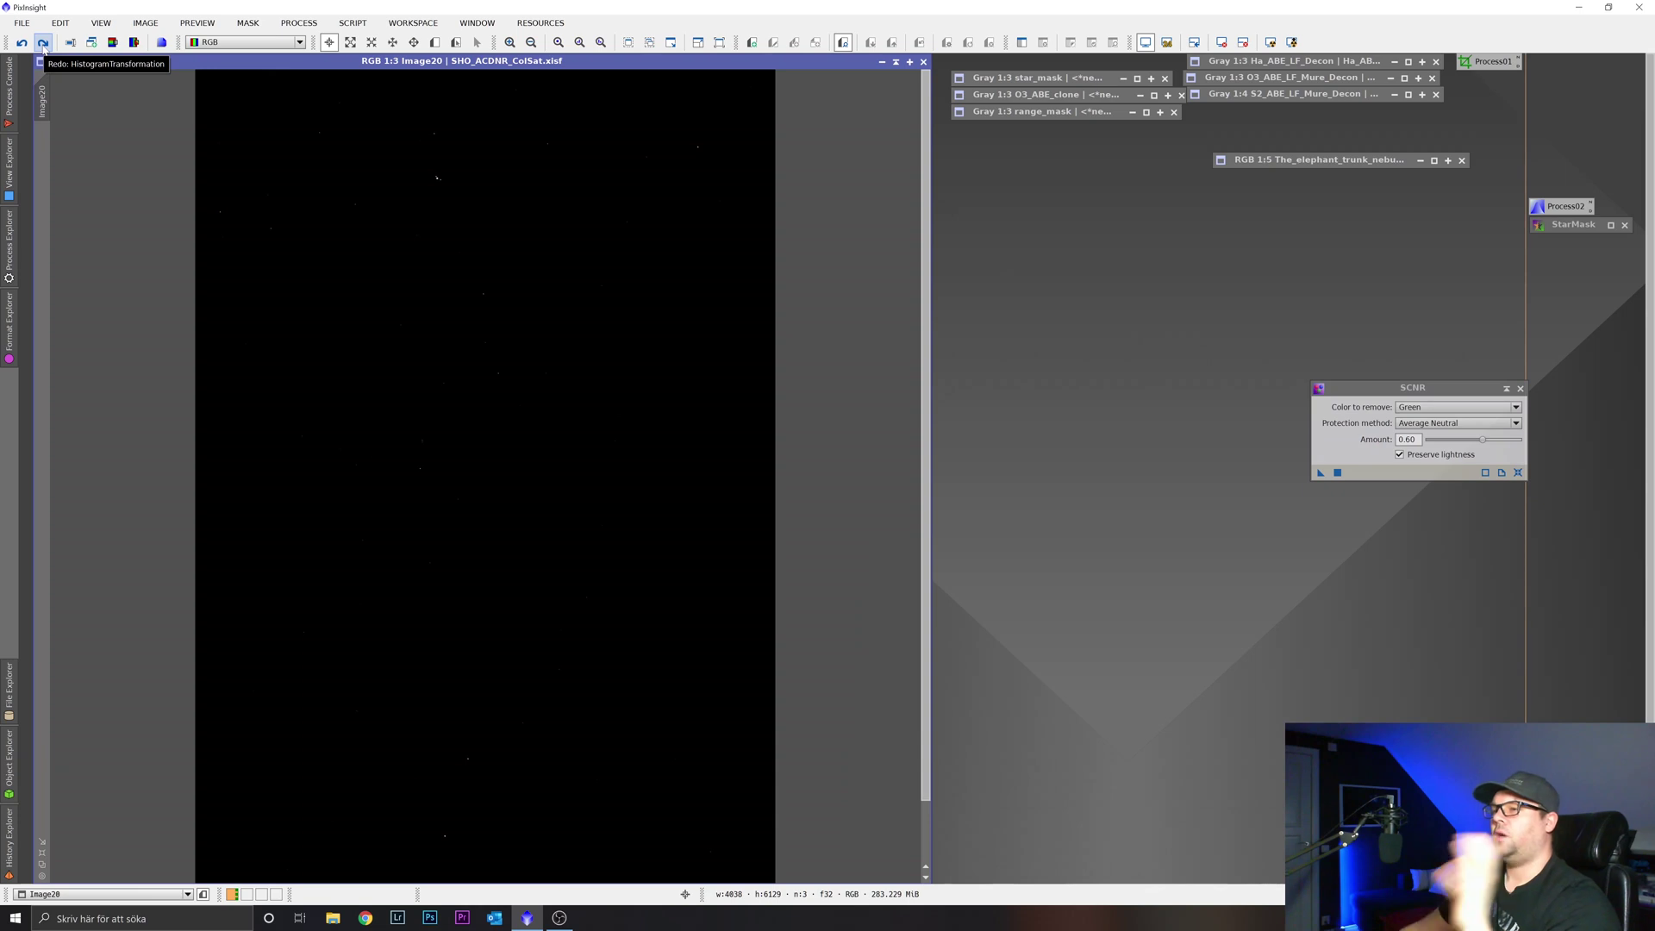
click(42, 45)
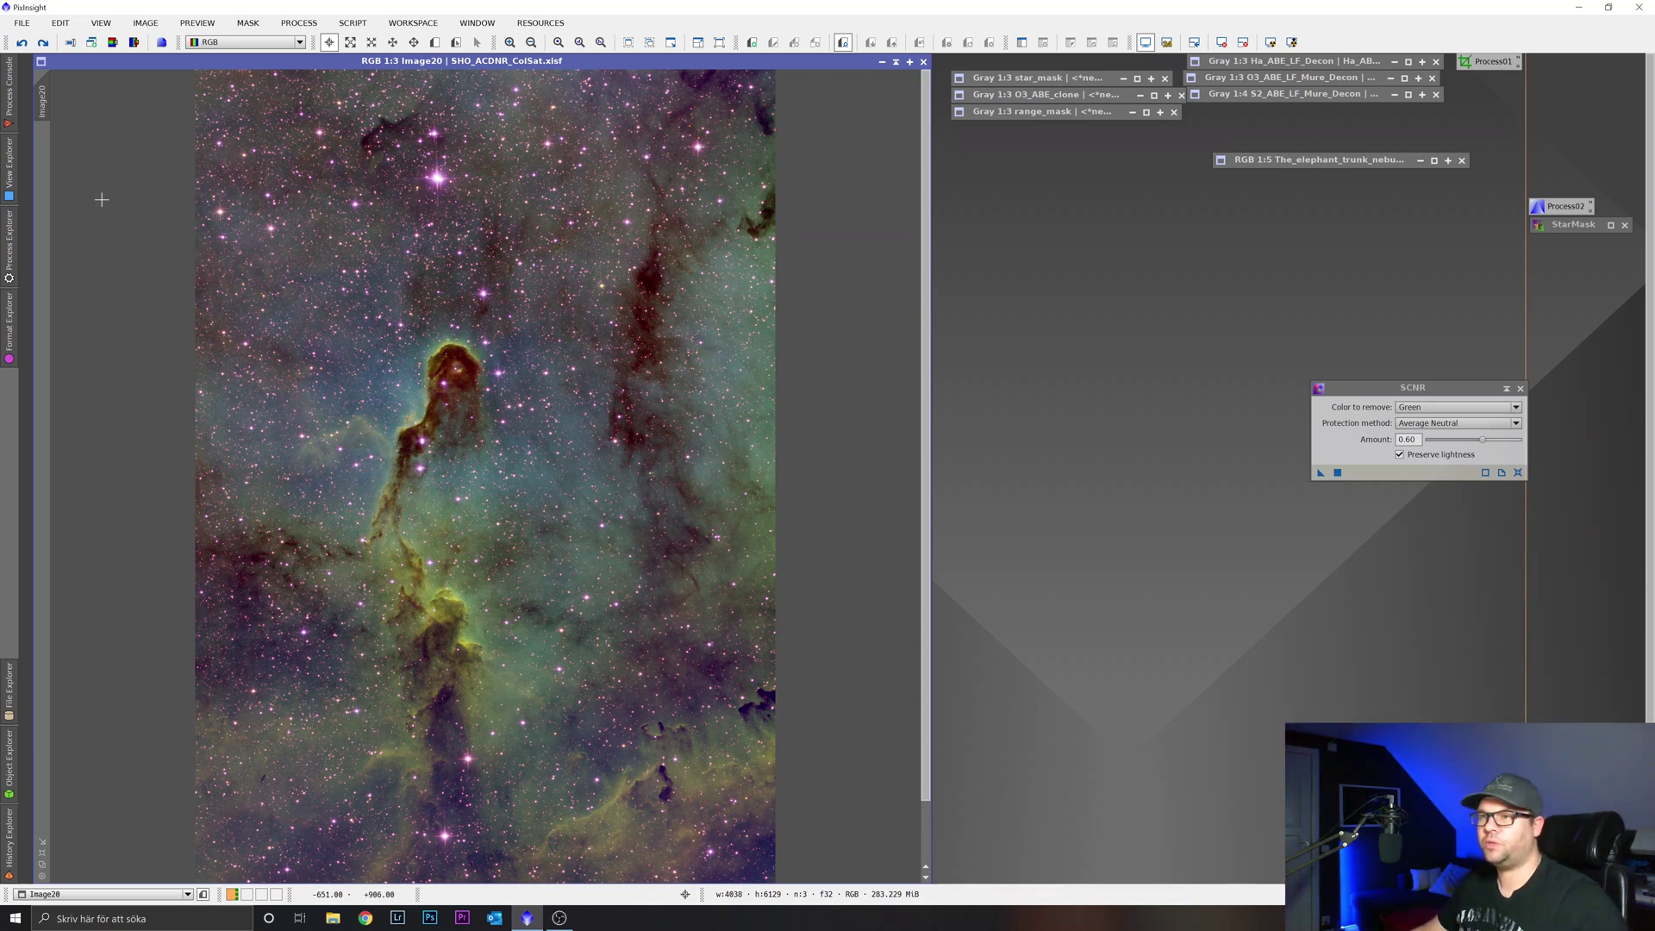
click(43, 43)
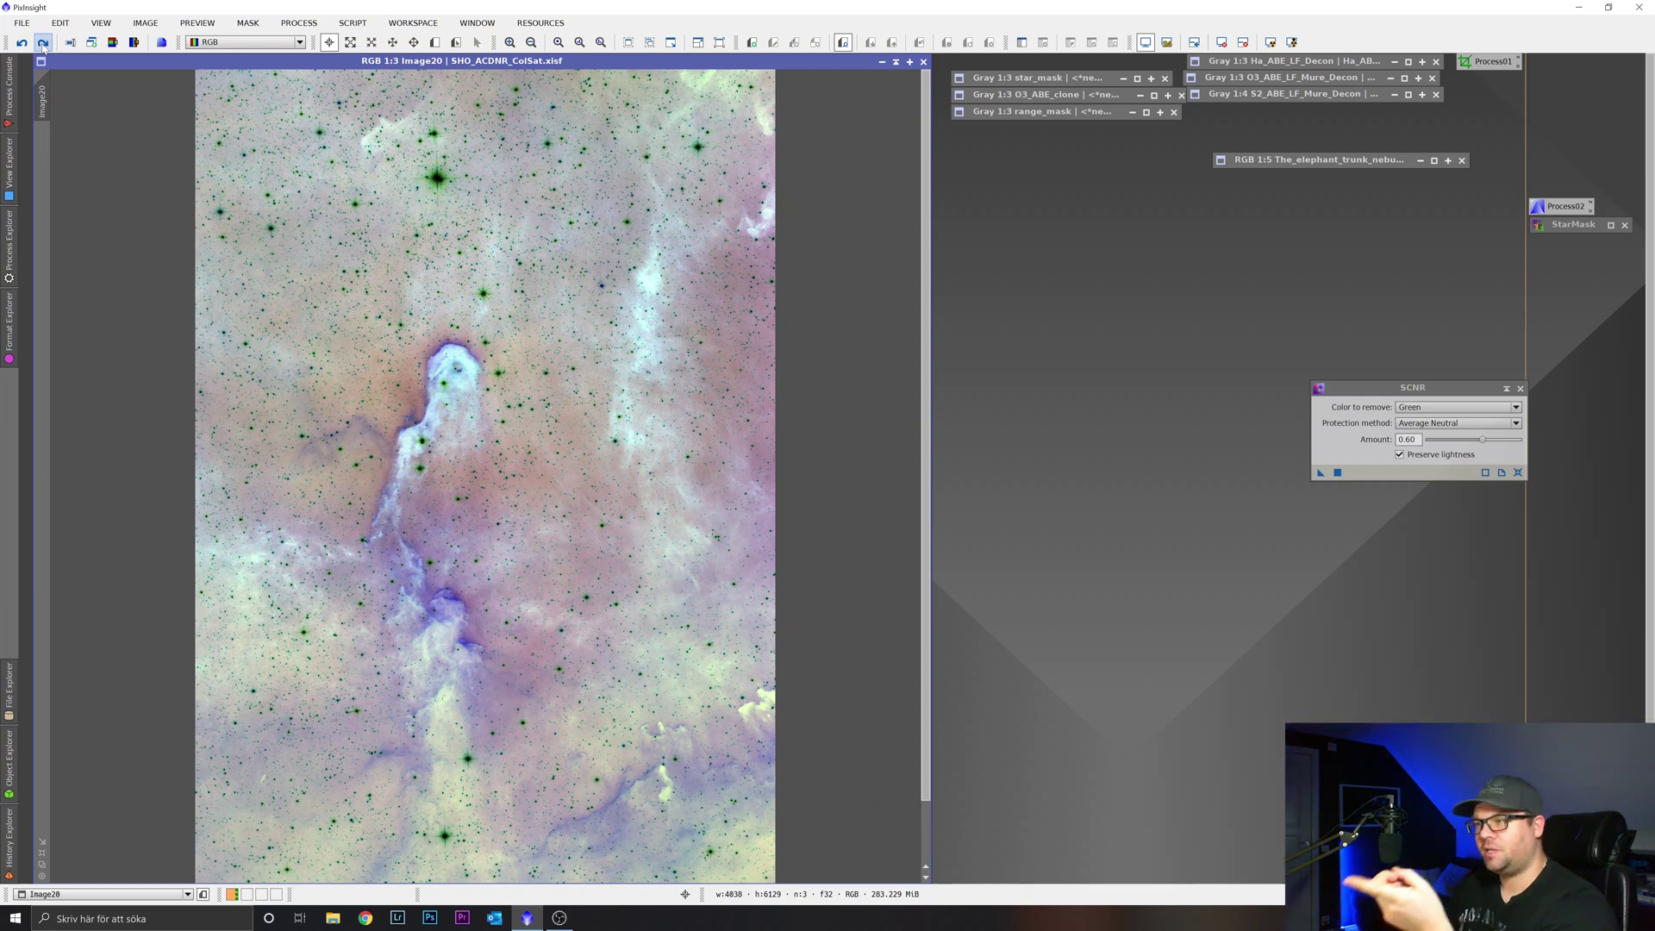
drag(1437, 394, 1201, 399)
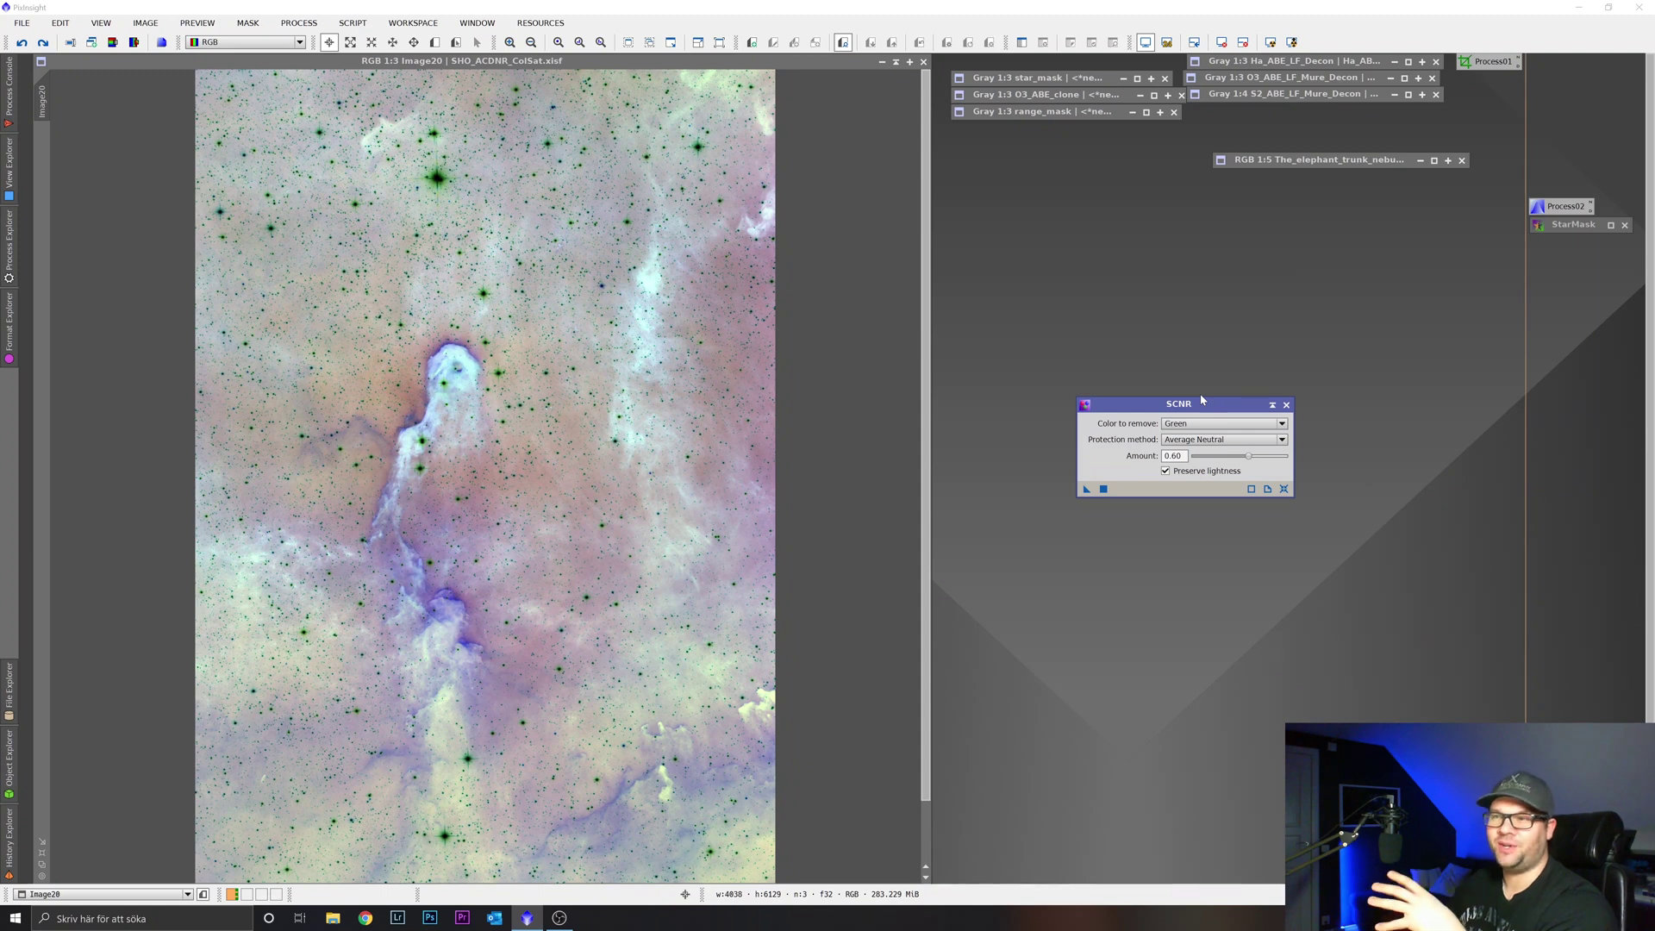
Step: Compare Image20 with and without inversion, and step its history forward past the green removal to the re-inverted image
click(43, 43)
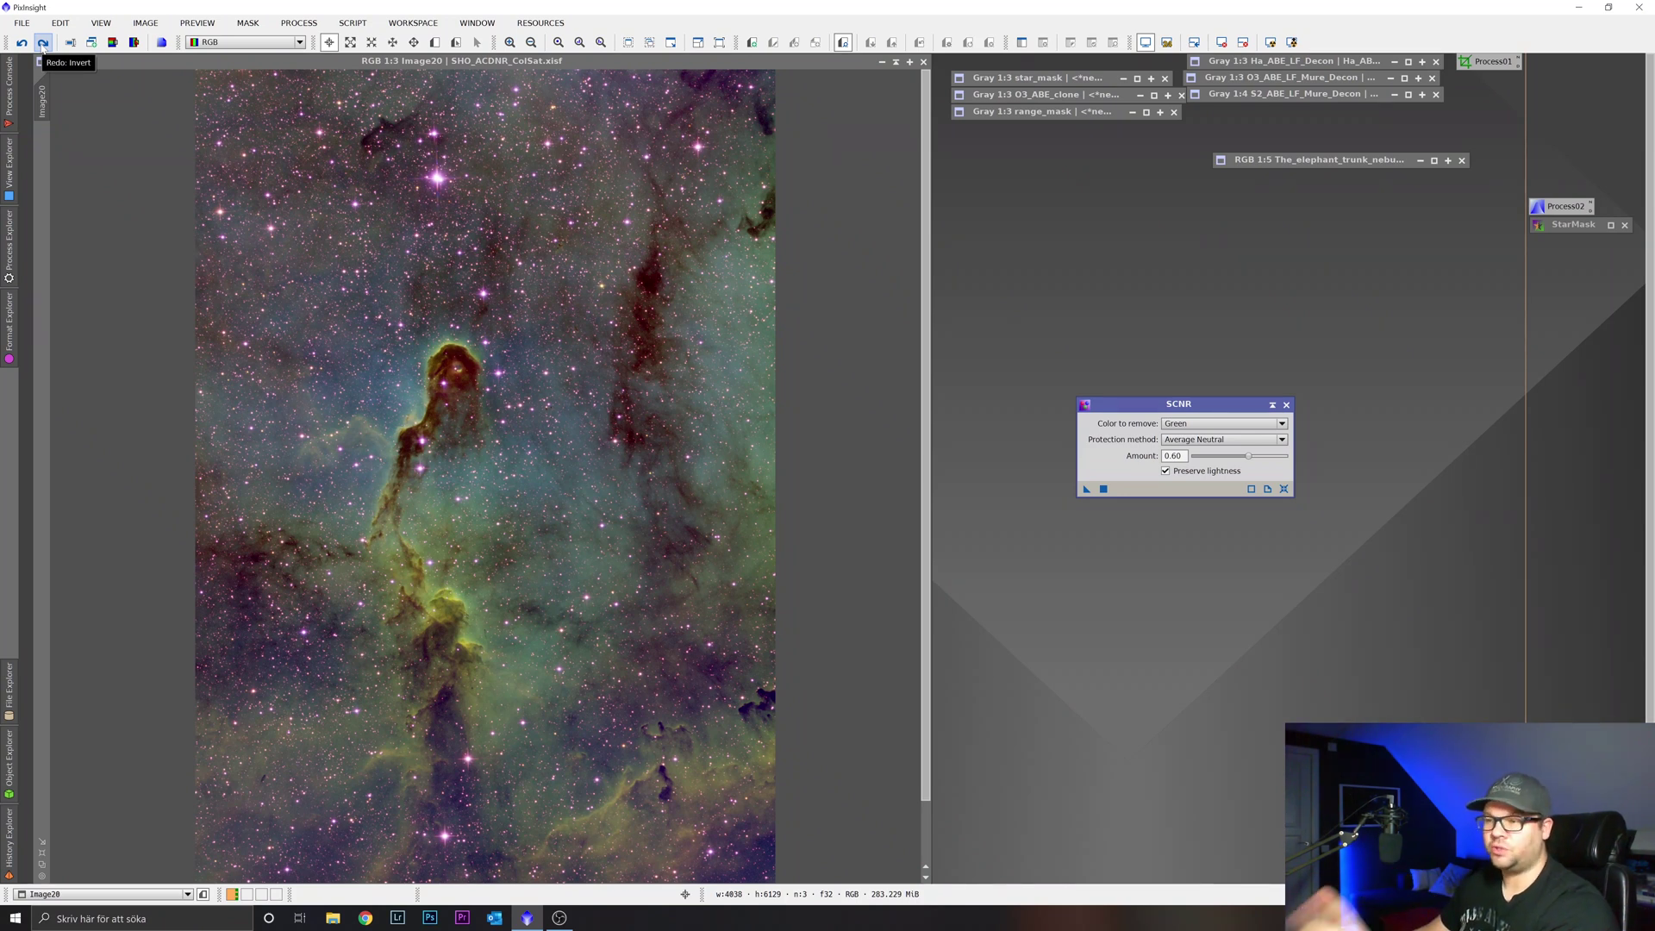
click(43, 43)
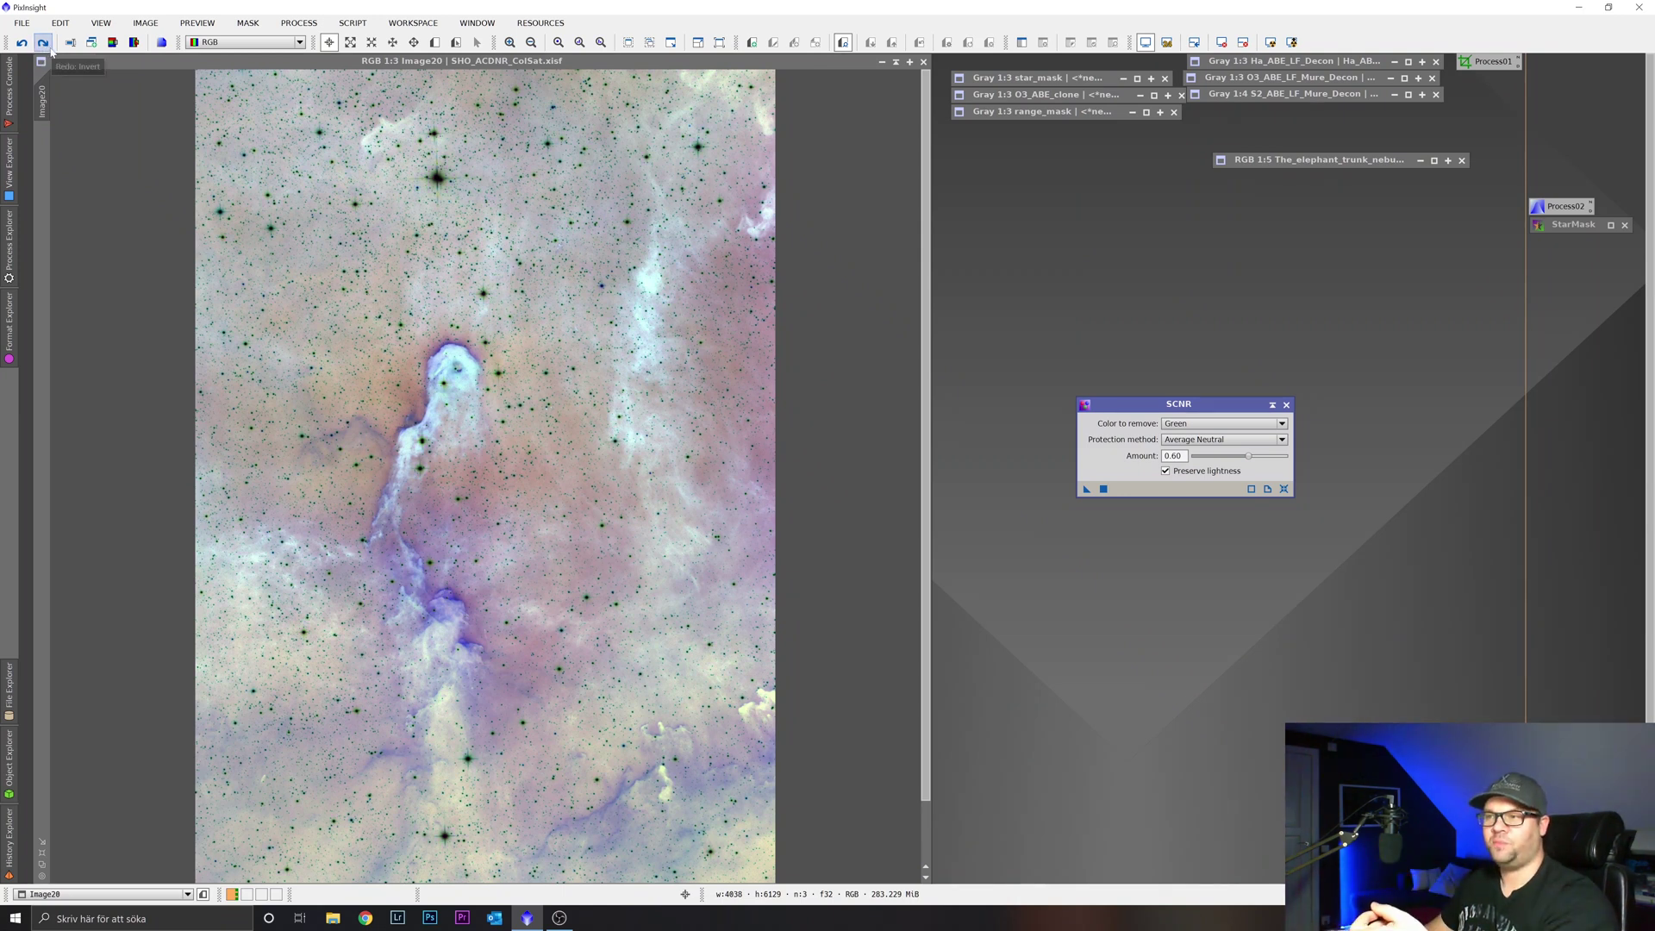
click(24, 45)
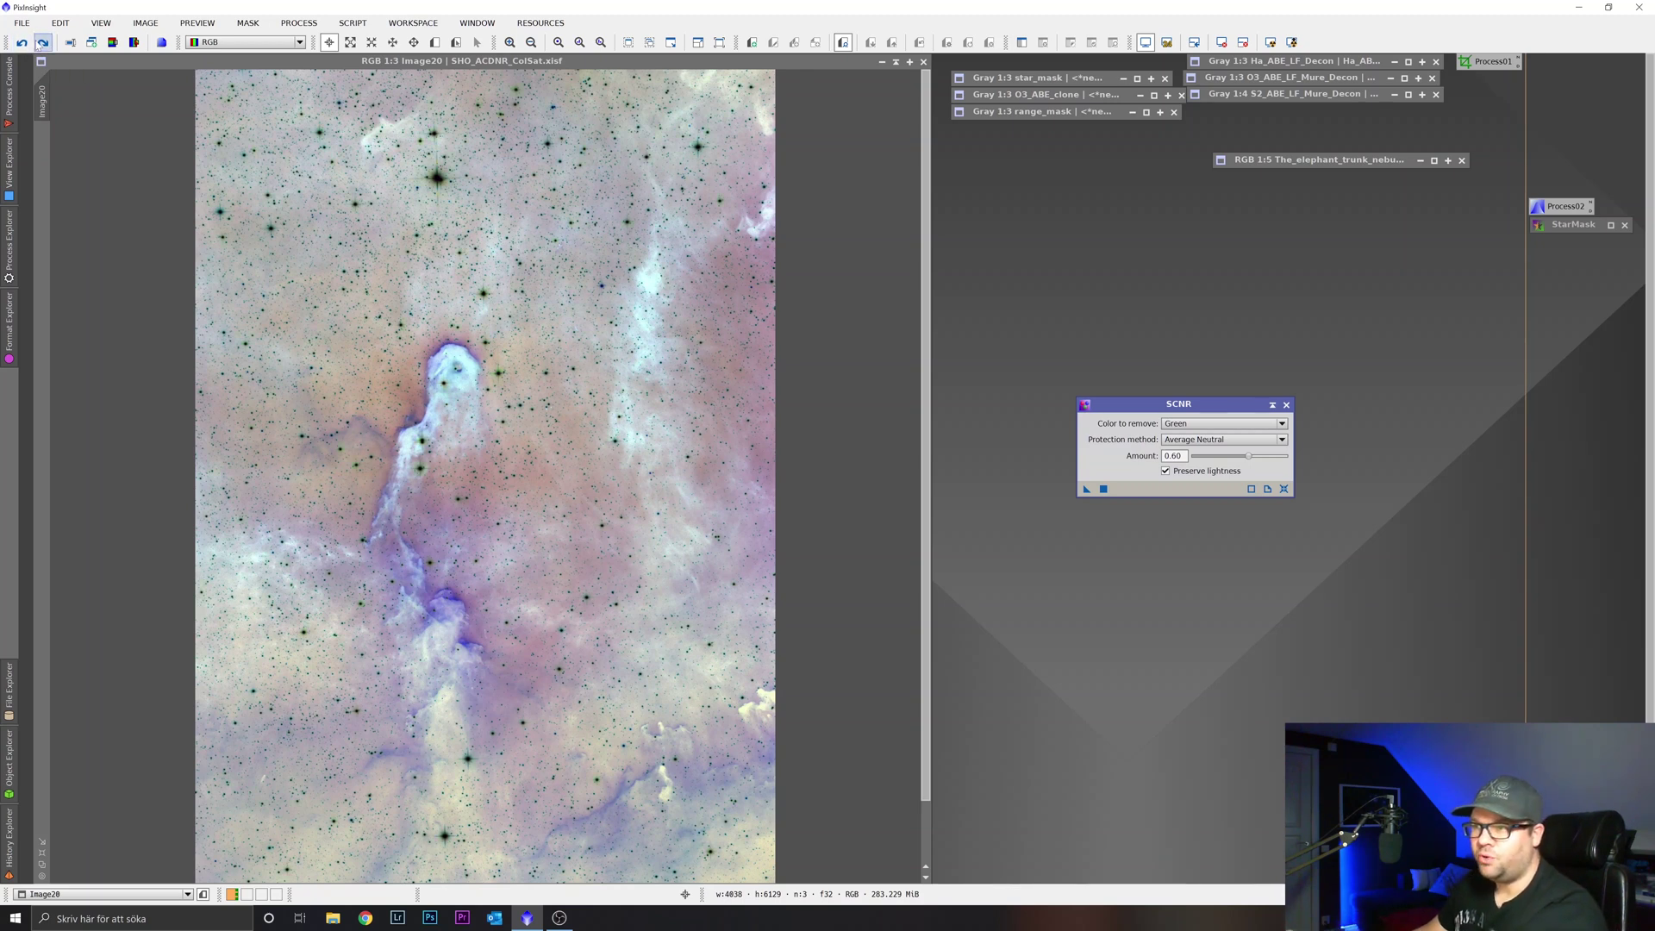
click(41, 43)
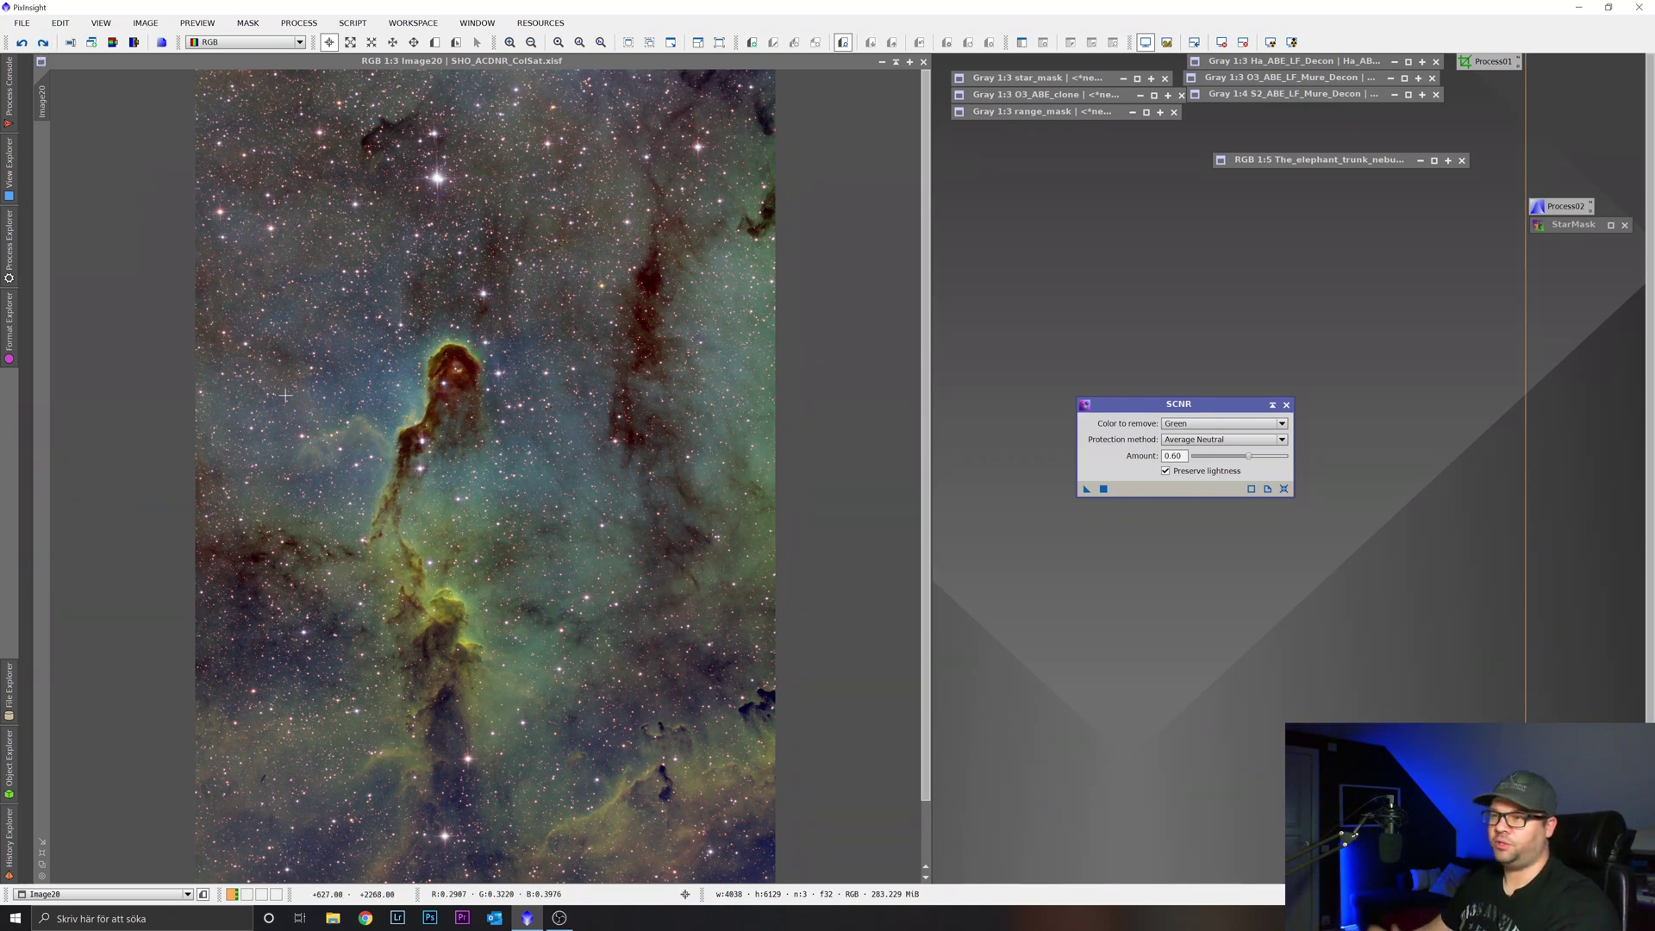
Step: Examine the star colours and nebula detail in Image20 up close, and return to the 1:3 view
scroll(230, 197, up, 1)
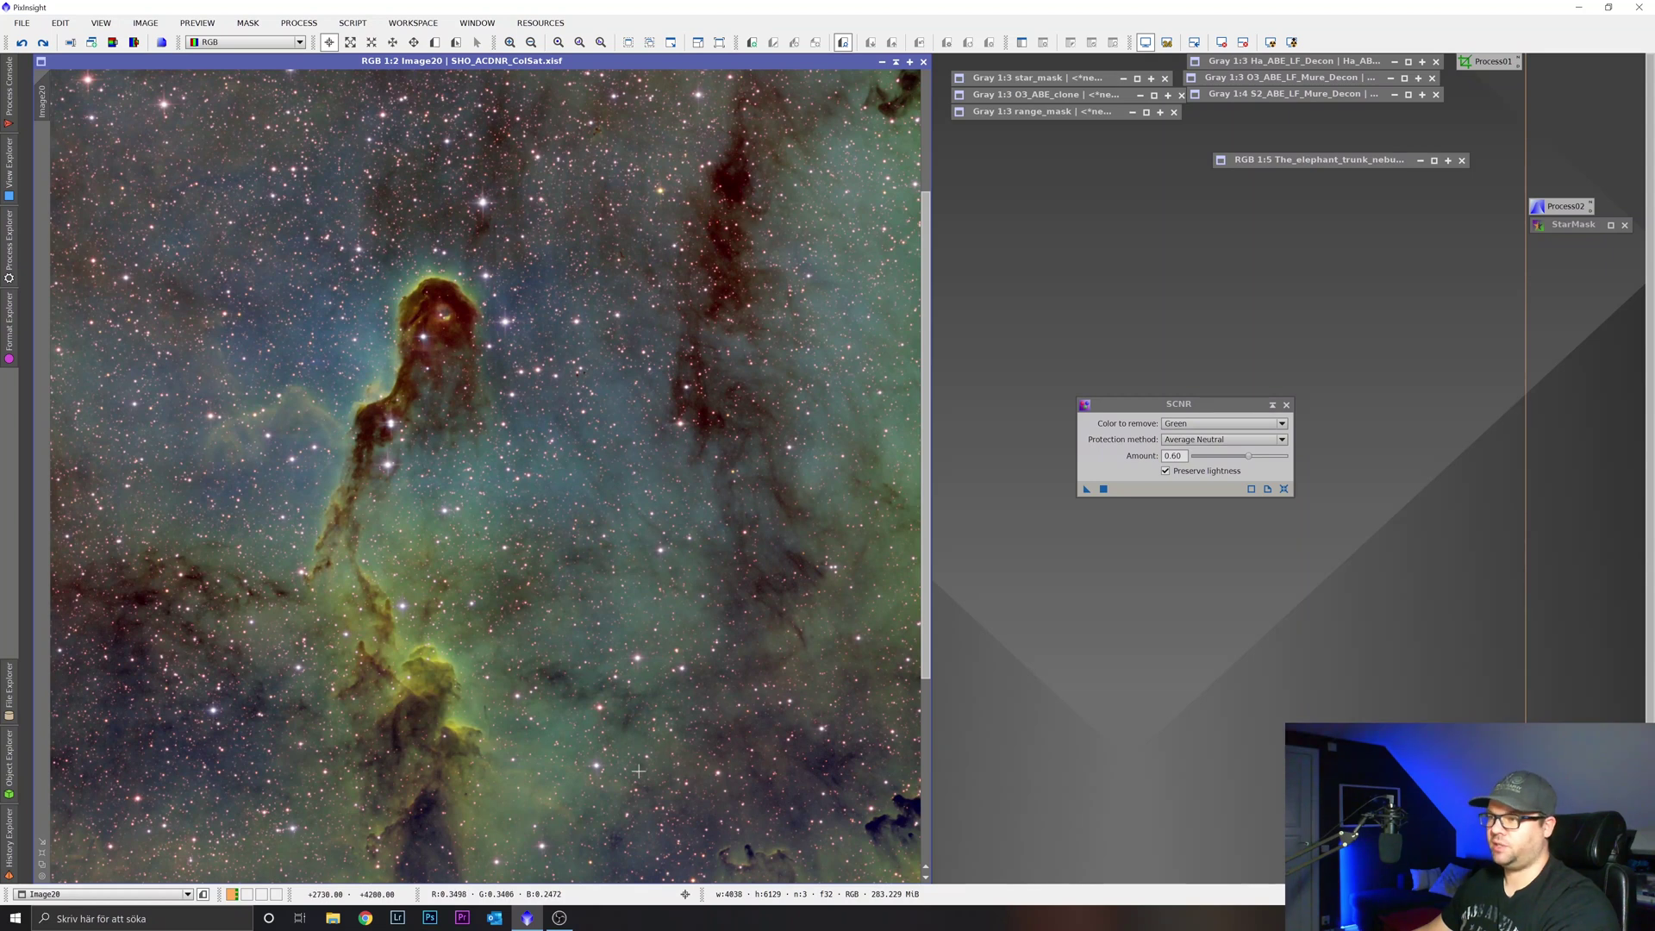
scroll(719, 155, up, 3)
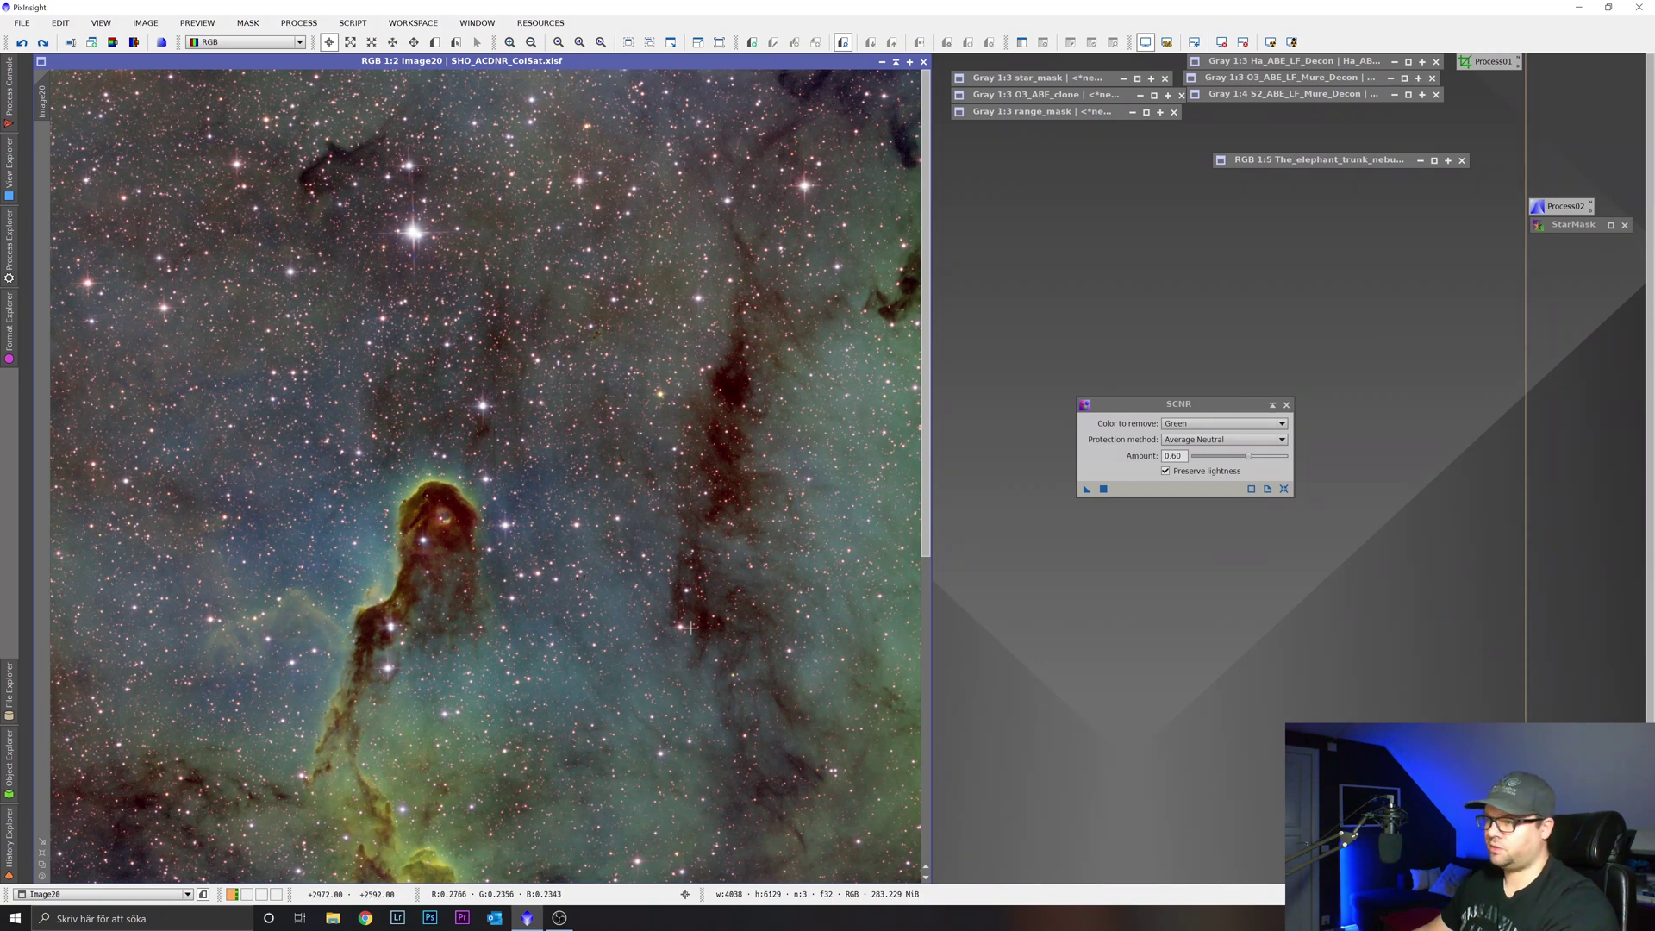
key(ctrl+plus)
key(ctrl+minus)
key(ctrl+minus)
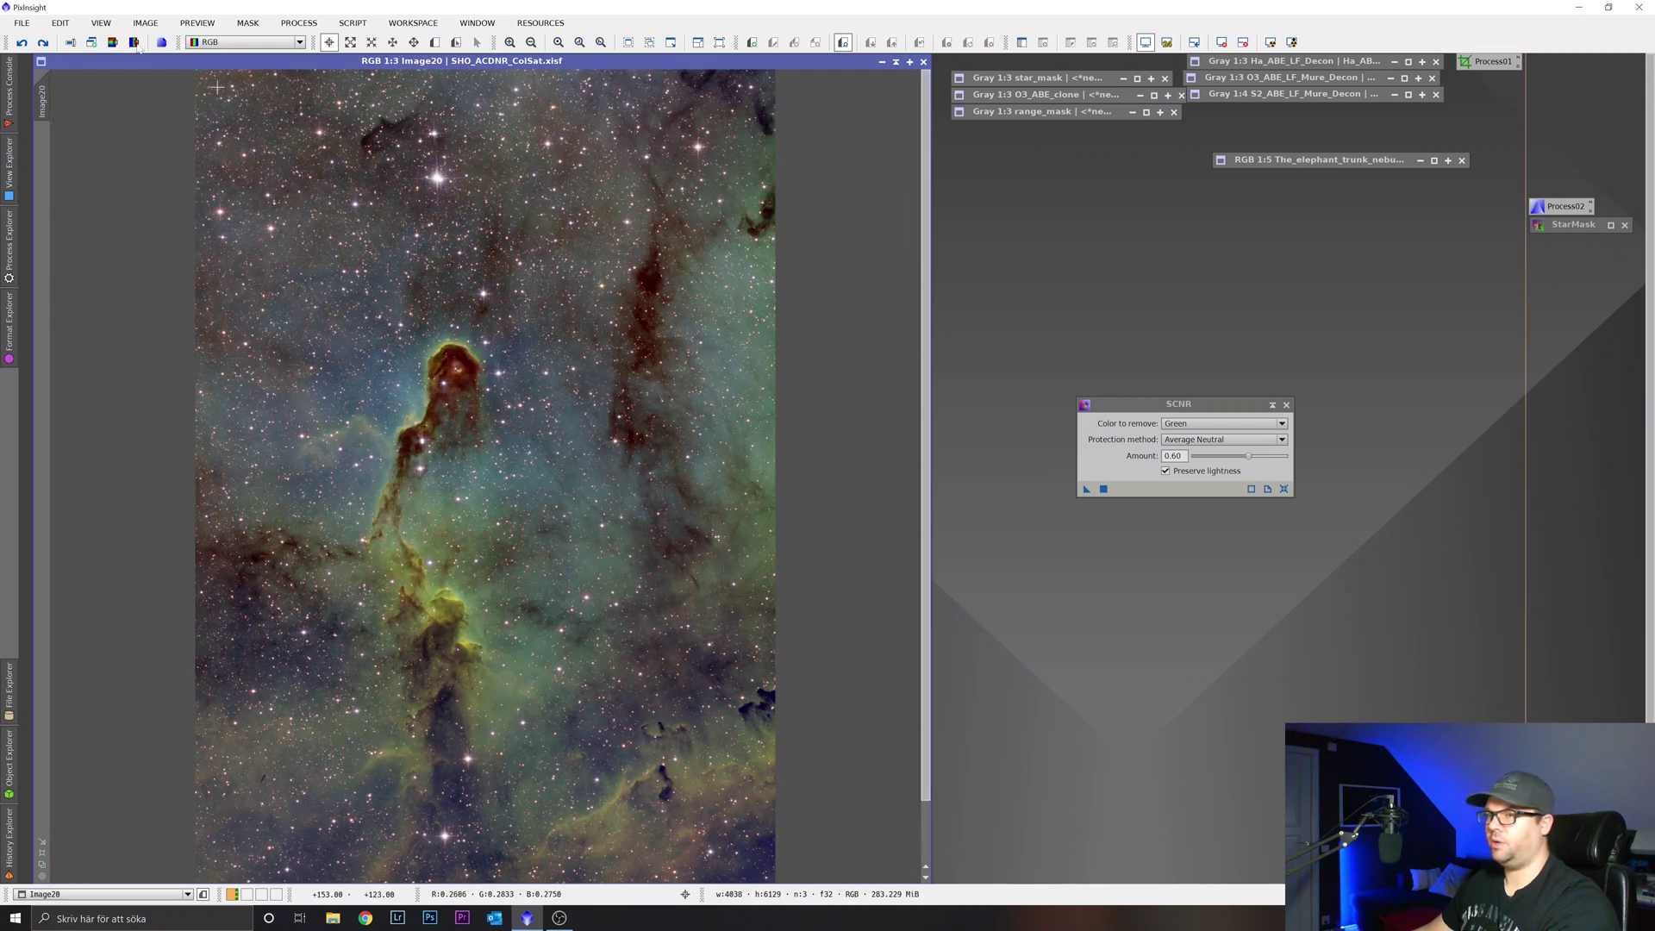
Step: Step forward through the colour adjustments in Image20's history and compare the nebula's tones
click(22, 43)
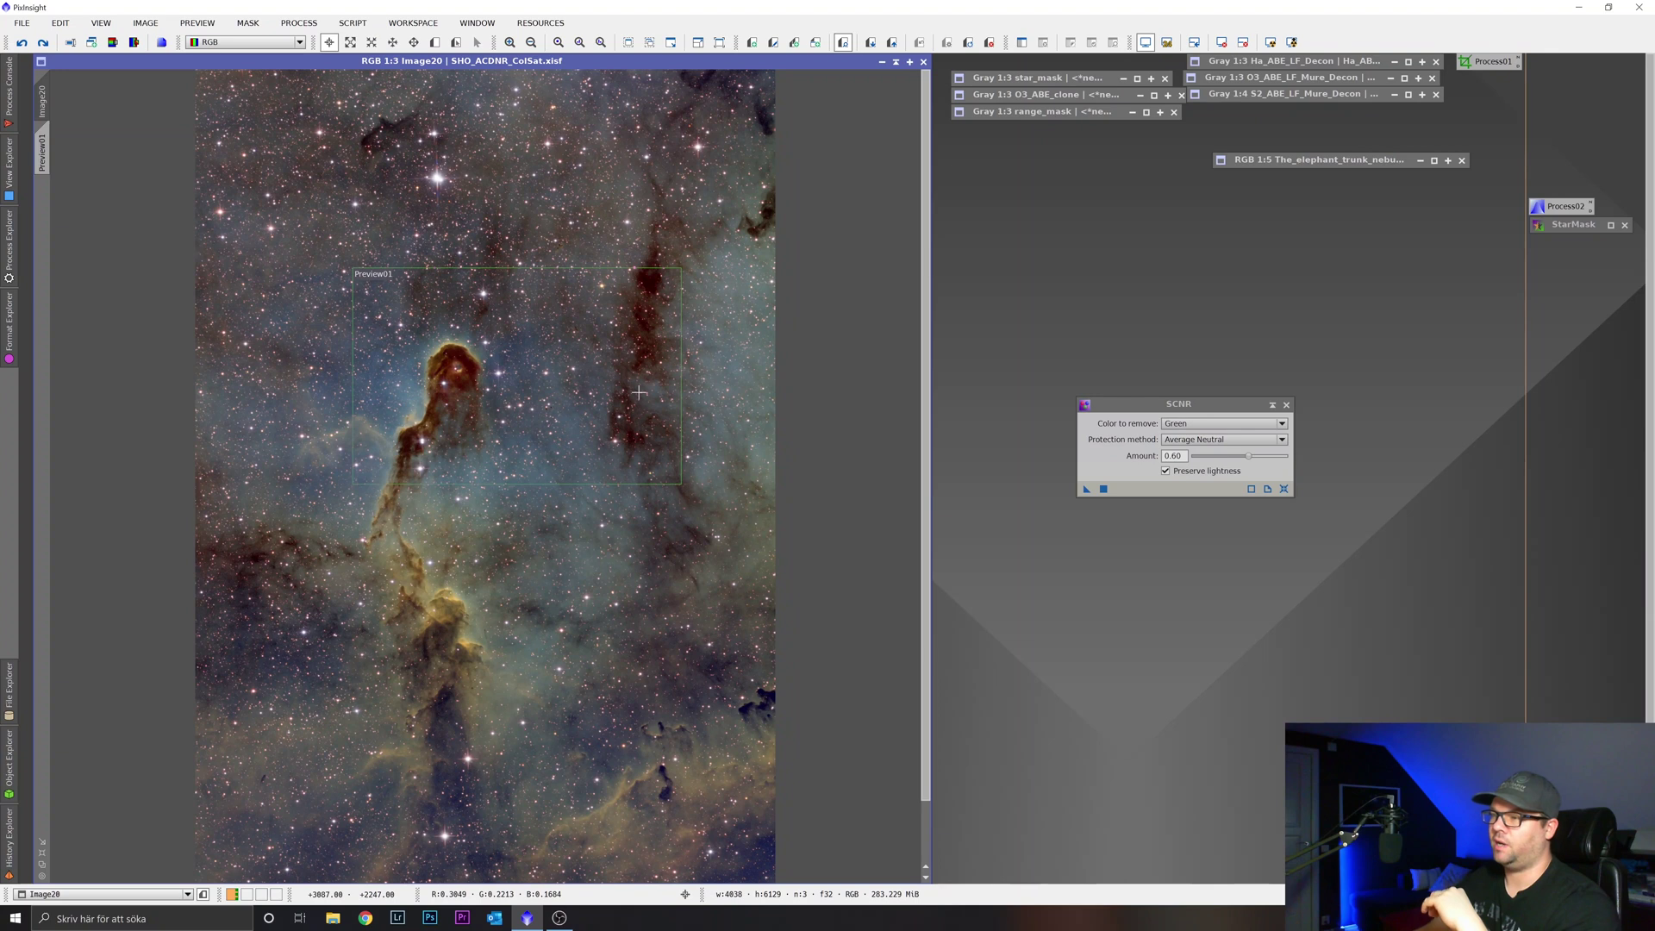
scroll(698, 394, up, 1)
scroll(698, 388, down, 1)
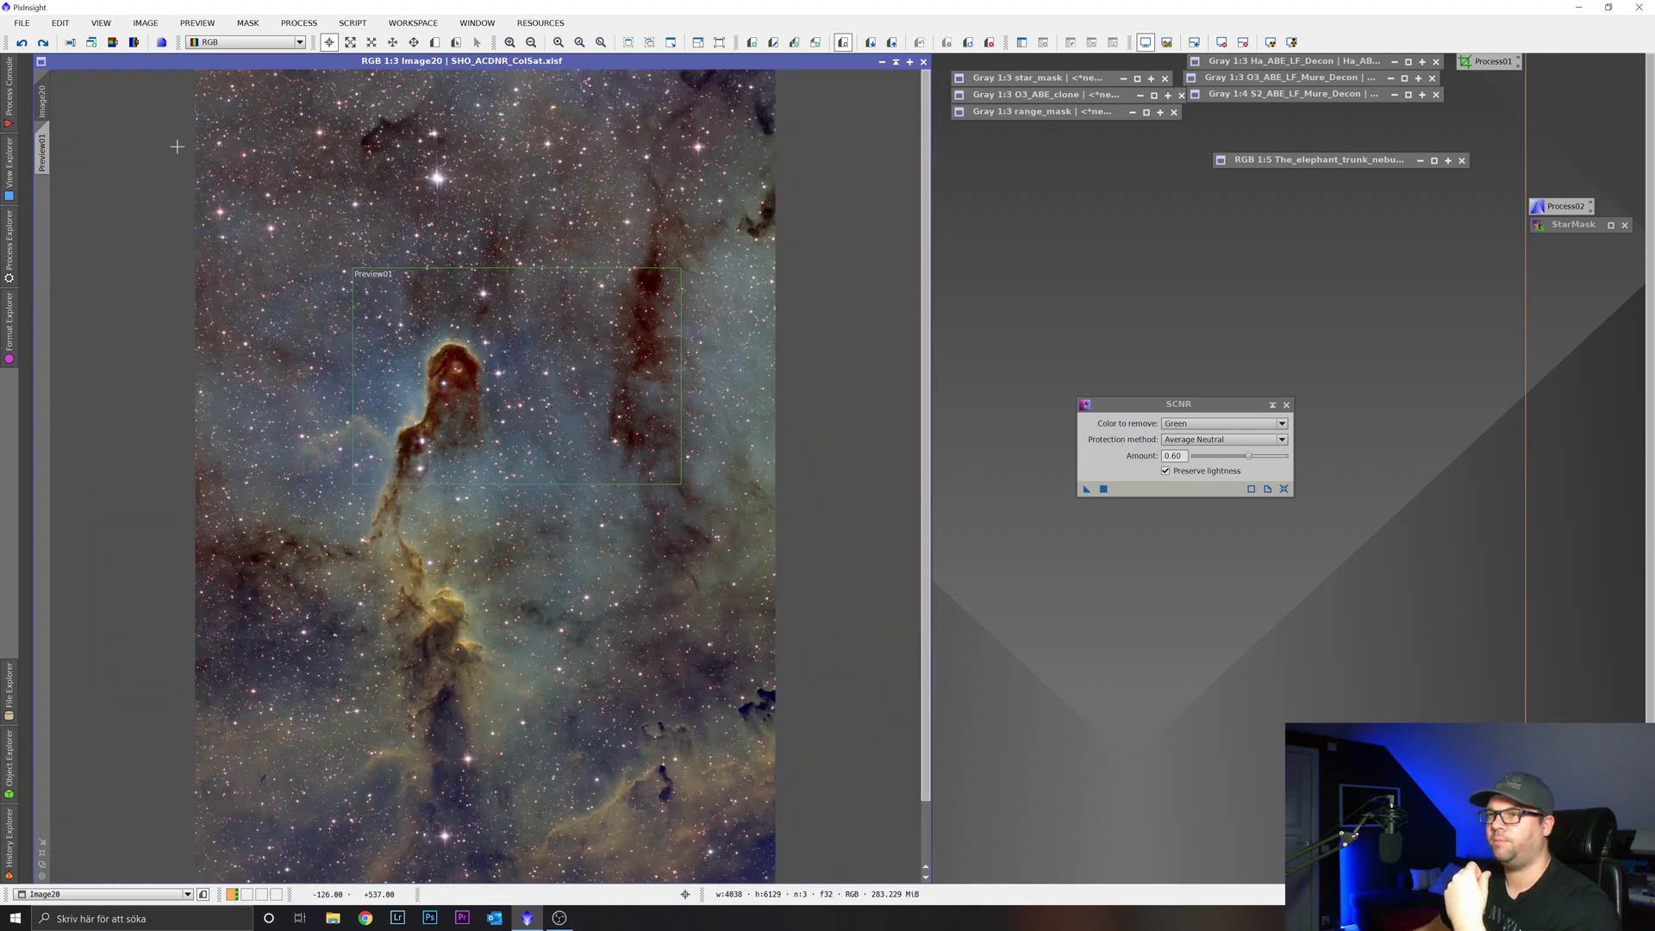
click(42, 42)
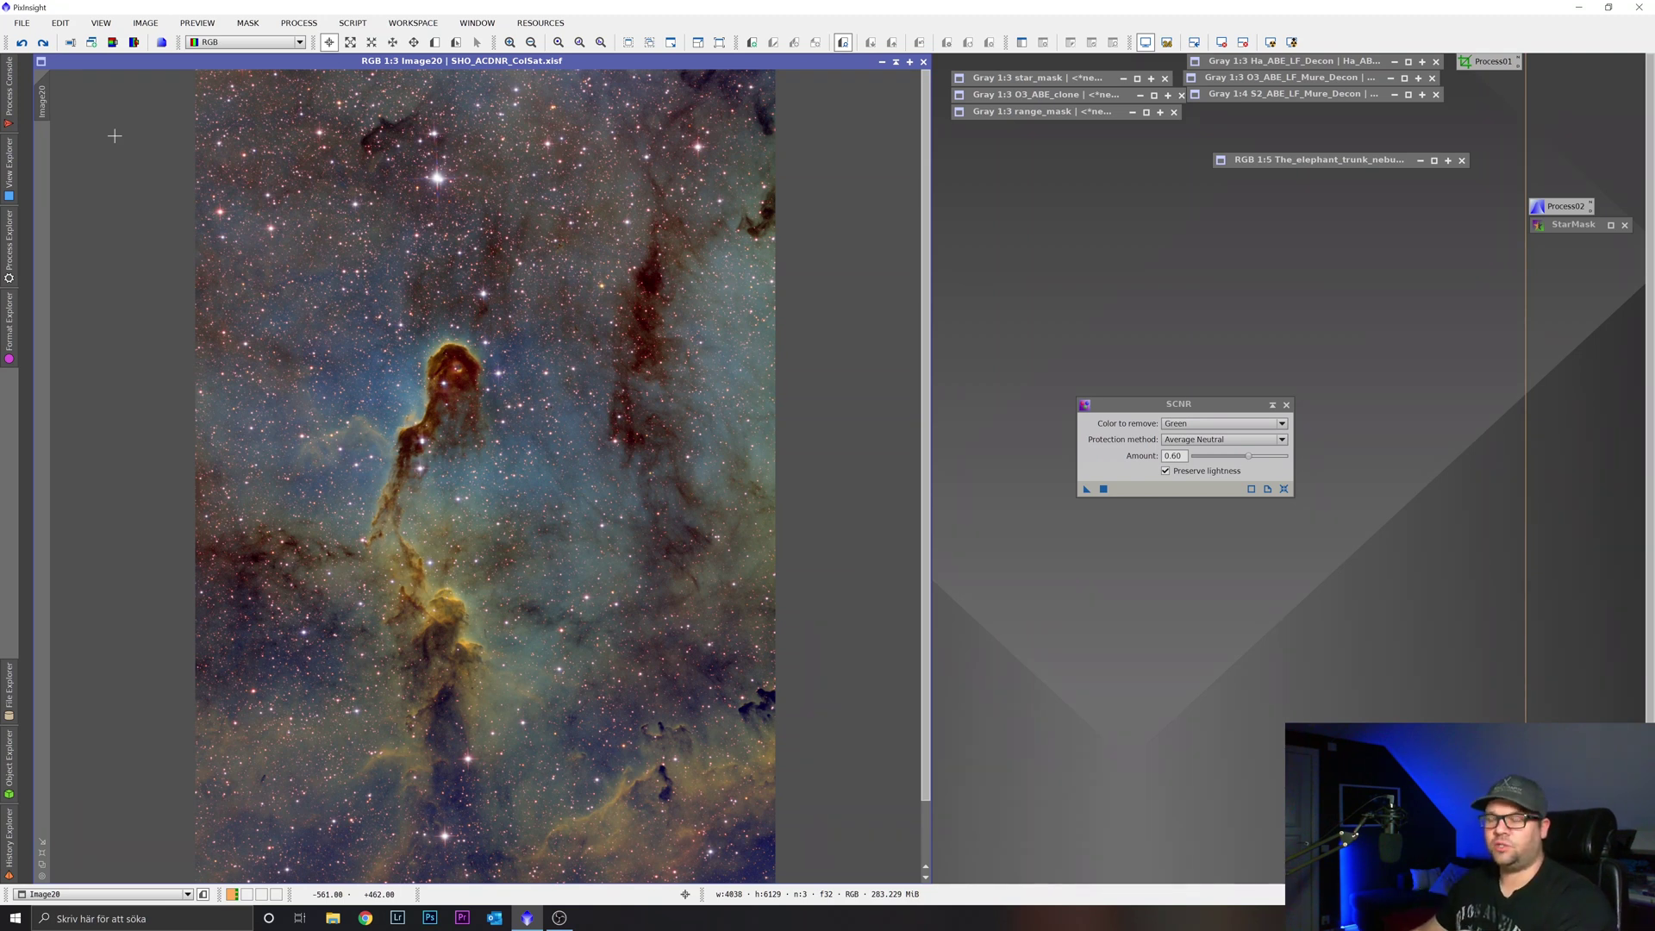
Step: Move Image20's history to the starless version, and inspect the nebula up close and as a whole
key(ctrl+z)
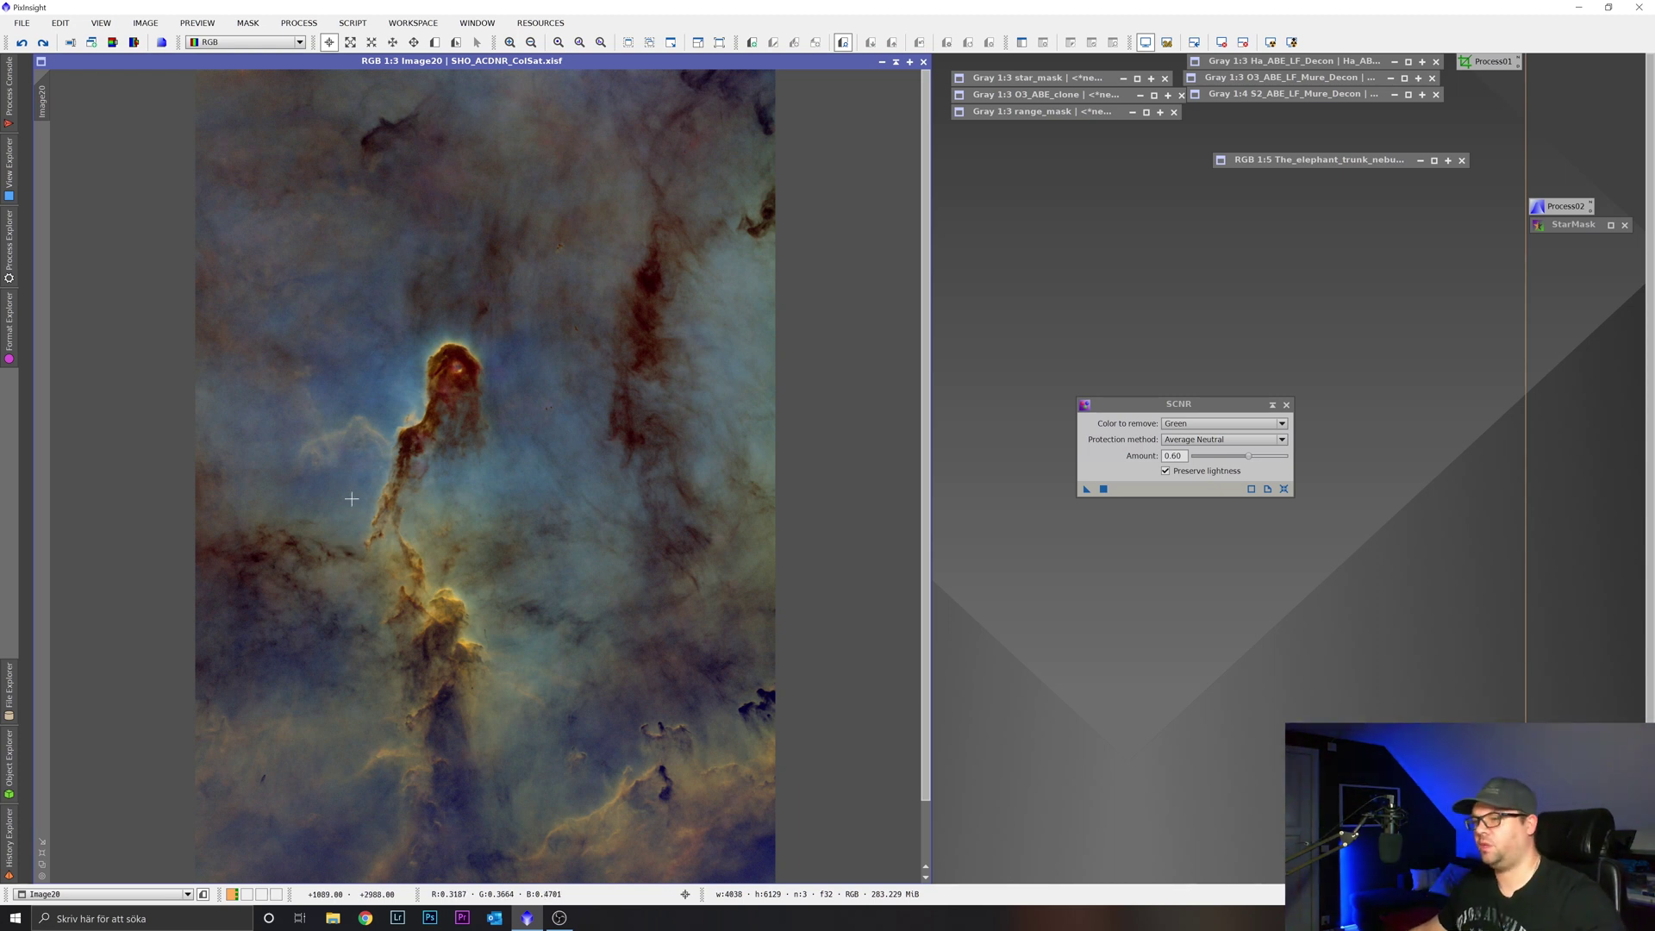
scroll(378, 446, up, 1)
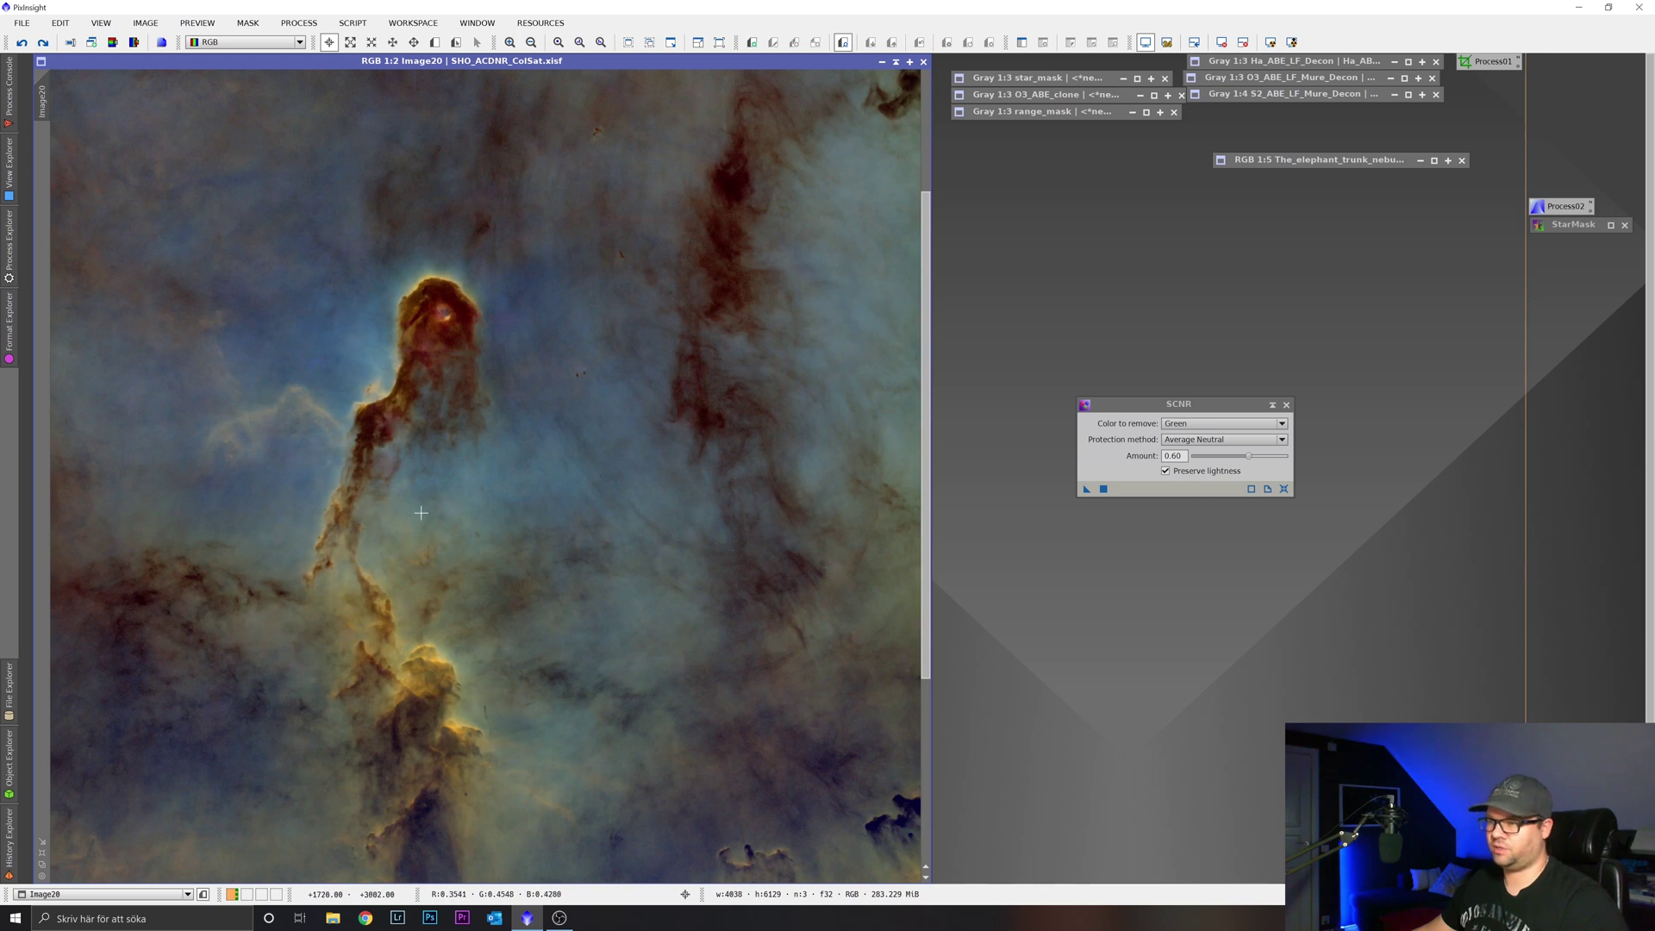
scroll(418, 509, down, 2)
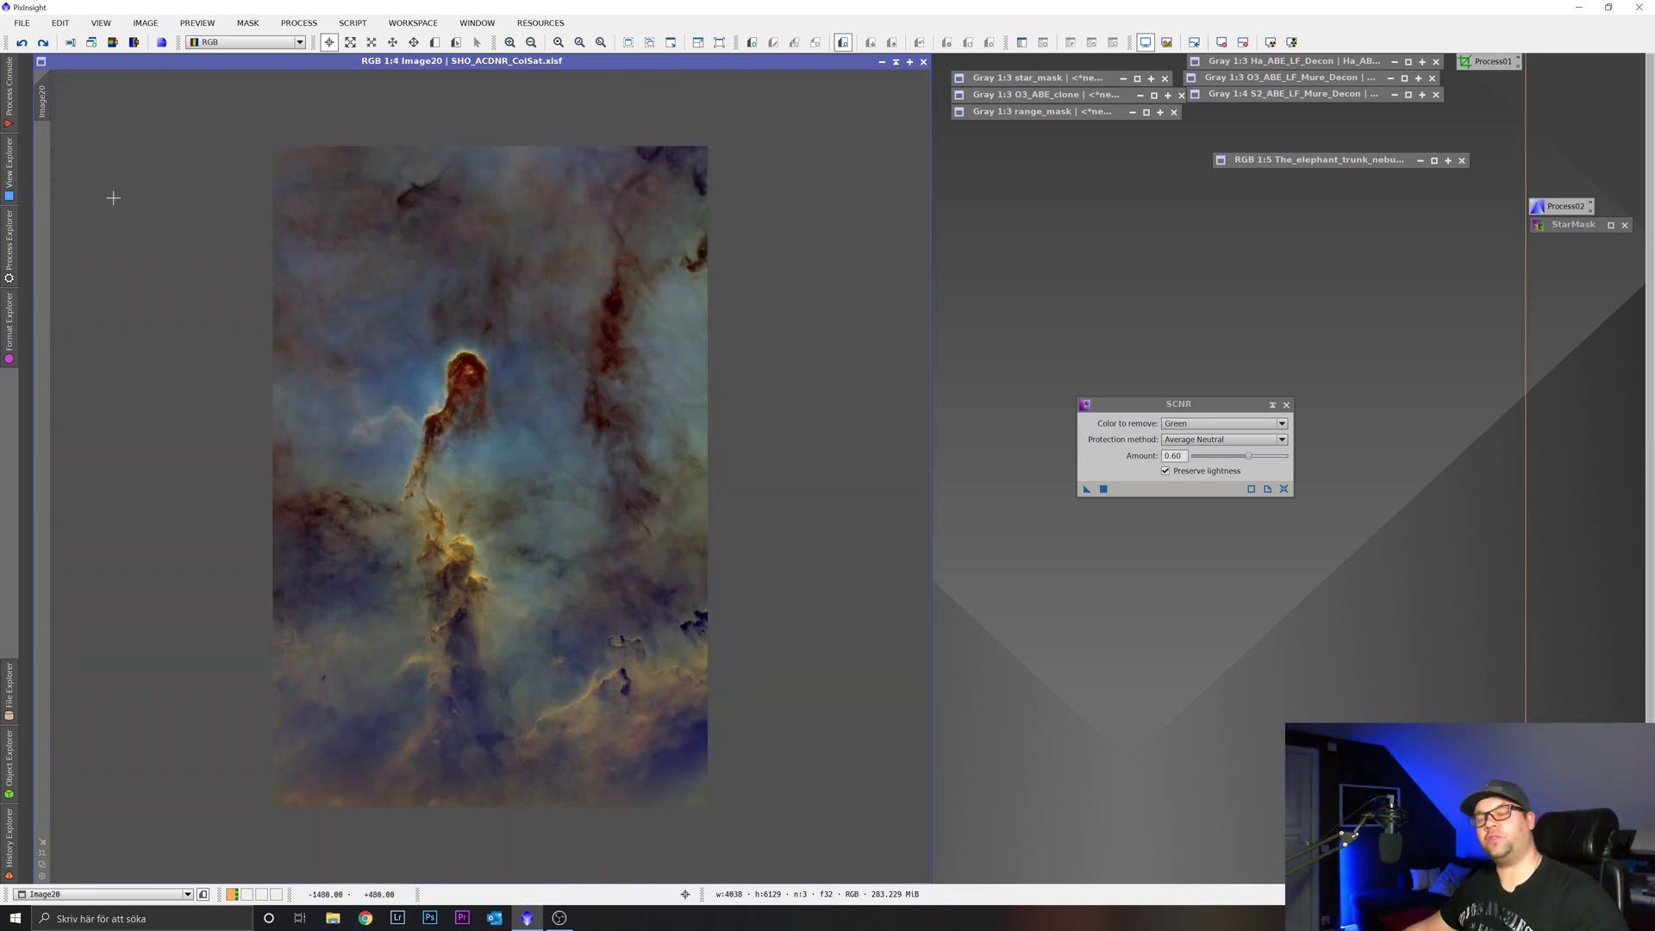